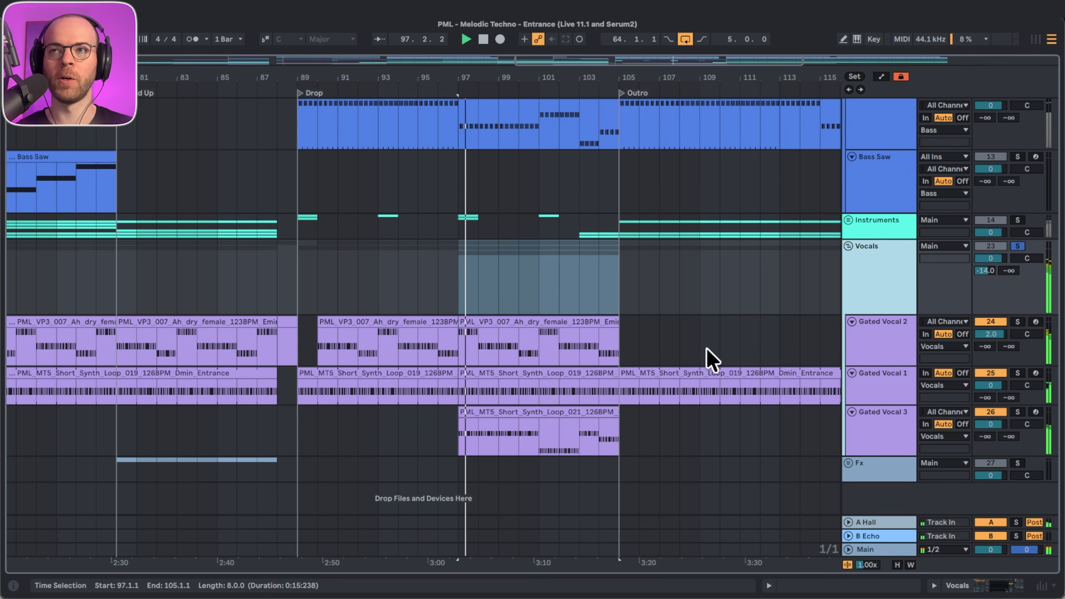
# Show the Vocals group's devices and compare its sound with the Sidechain compressor bypassed and re-enabled, ending with playback stopped.
pyautogui.doubleClick(882, 284)
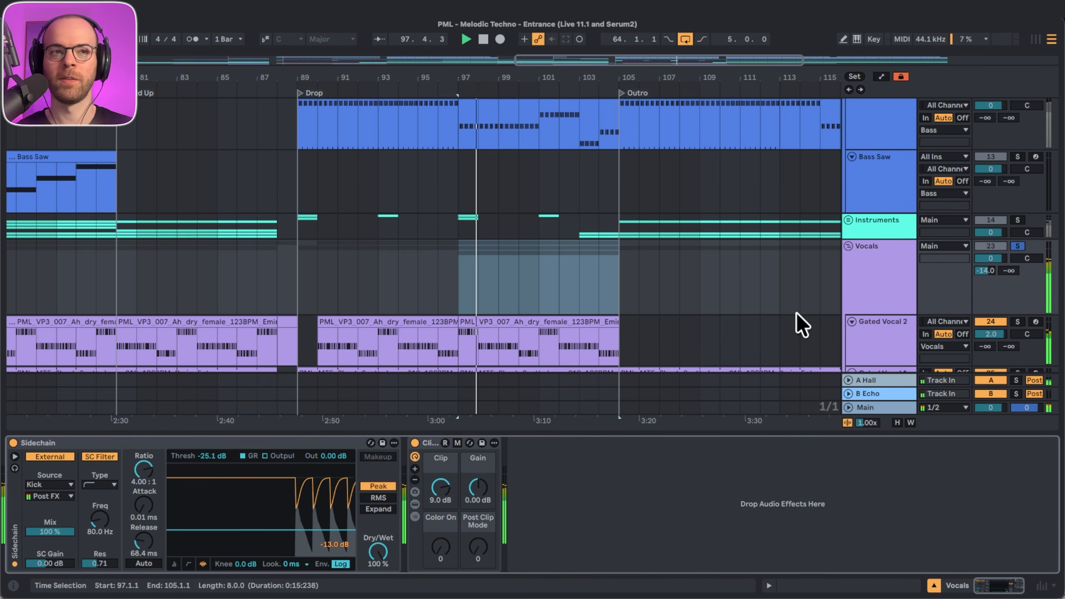
pyautogui.click(13, 443)
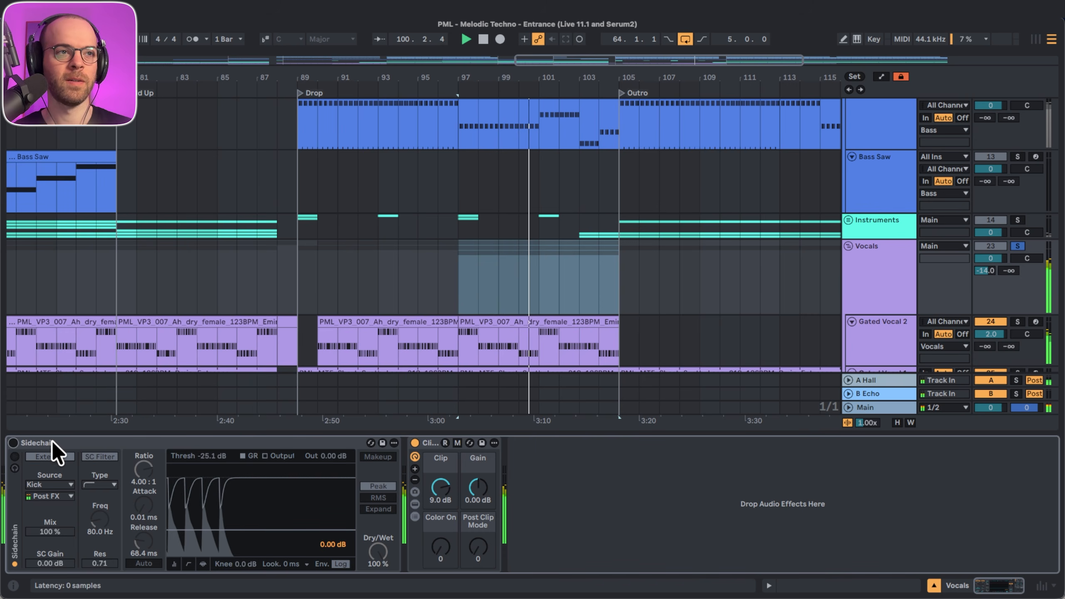
pyautogui.click(13, 442)
pyautogui.press('space')
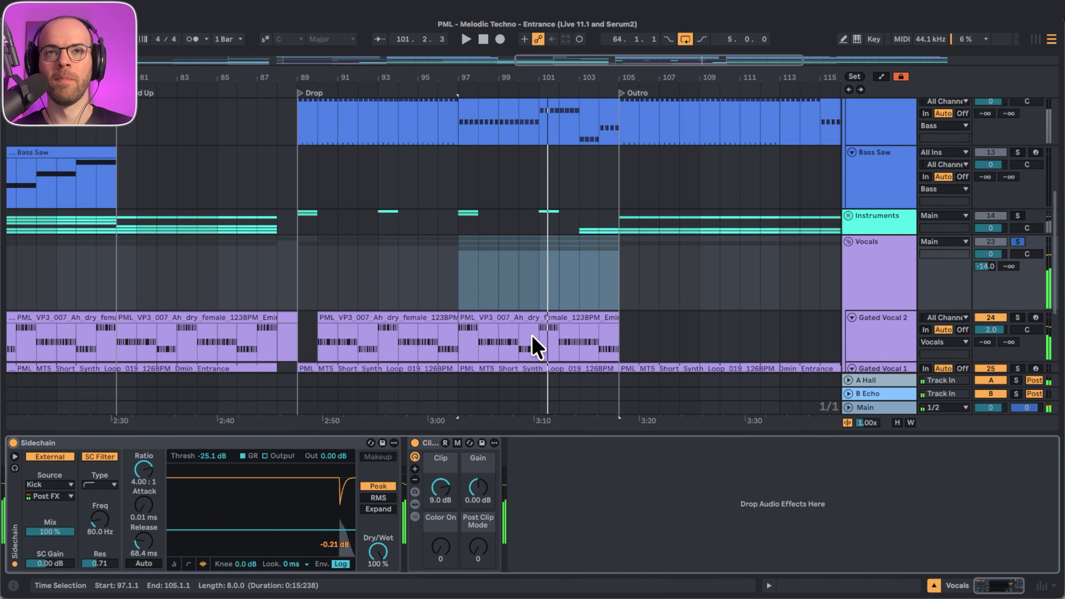
# Select the Gated Vocal 2 track beneath the Vocals group and audition it from bar 97 in solo.
pyautogui.scroll(-3, 530, 336)
pyautogui.click(524, 213)
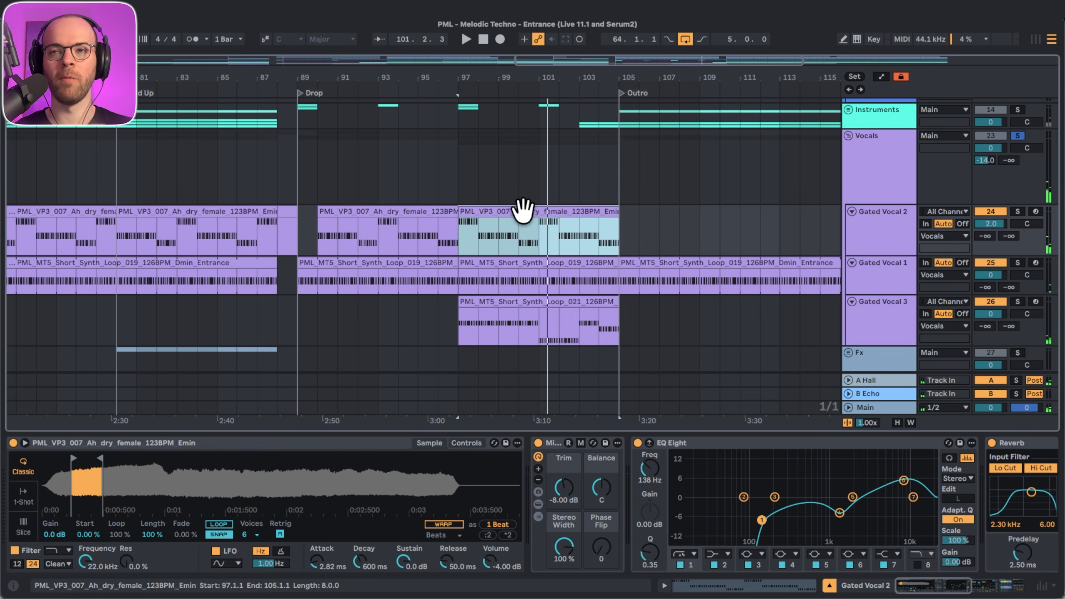
pyautogui.click(864, 233)
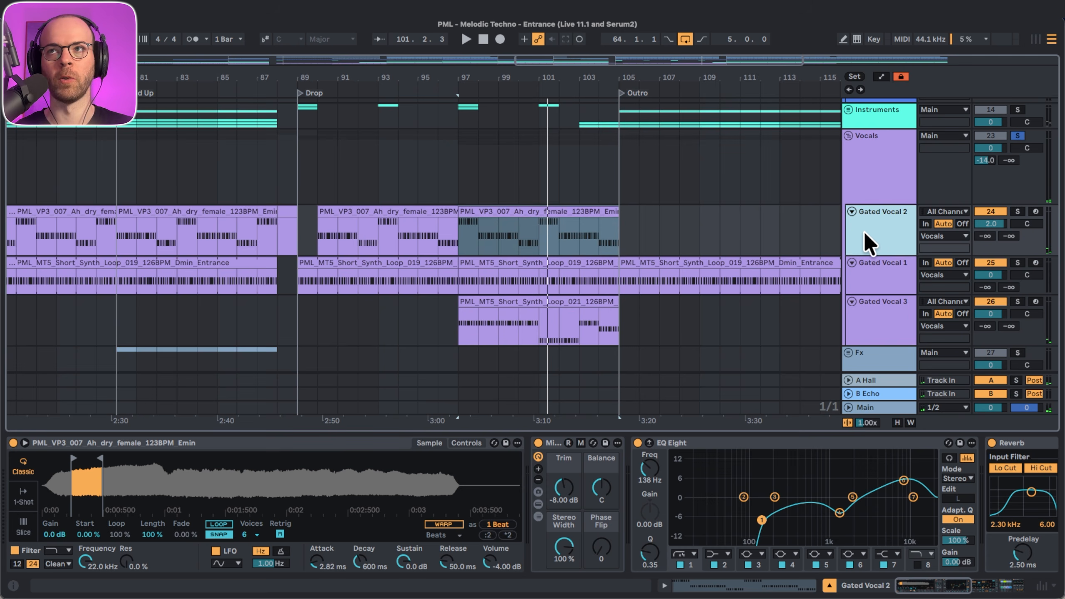
pyautogui.press('space')
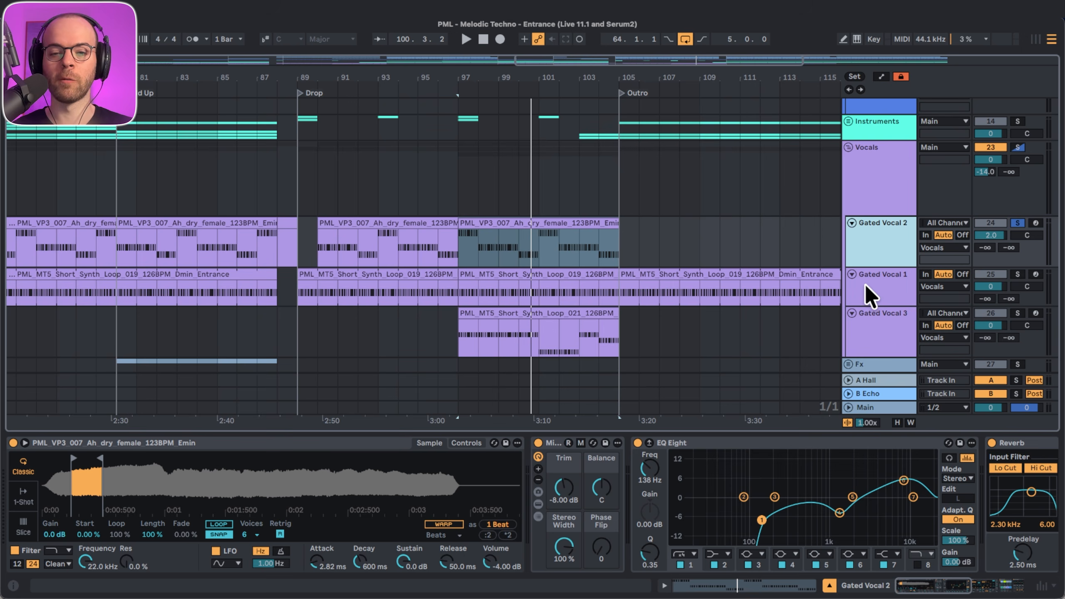
# Audition Gated Vocal 1 and Gated Vocal 3 layered with Gated Vocal 2, showing their instruments and device chains.
pyautogui.click(870, 285)
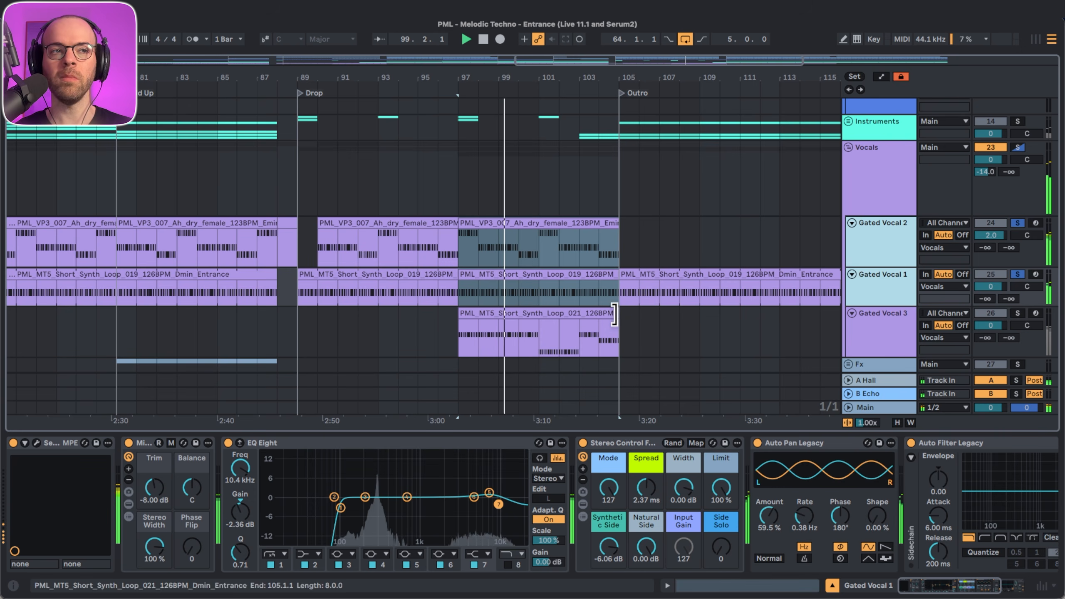
pyautogui.click(37, 442)
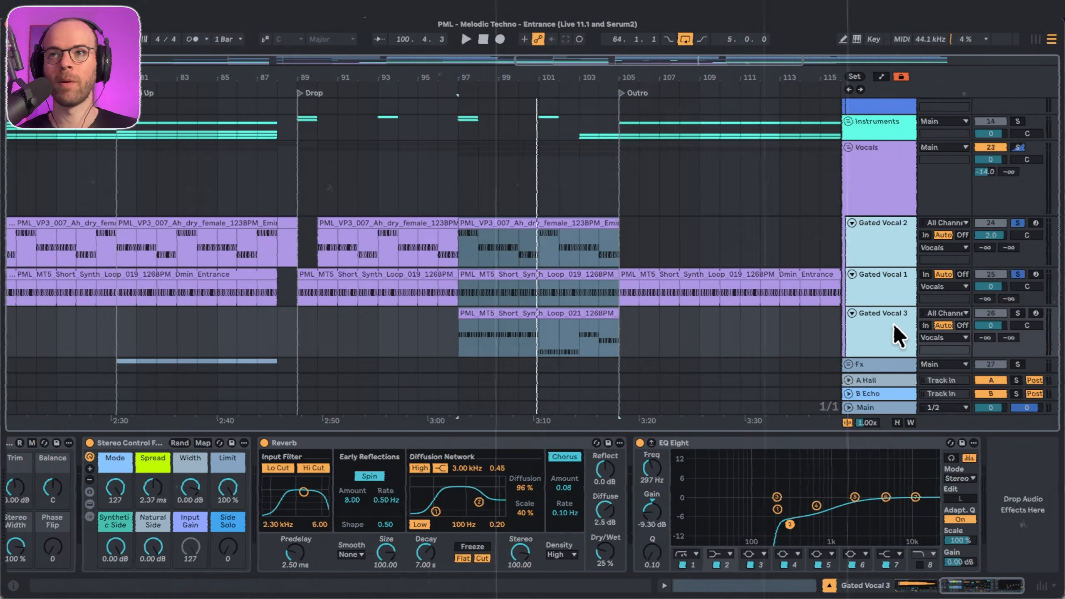
pyautogui.press('space')
pyautogui.hscroll(-10, 351, 438)
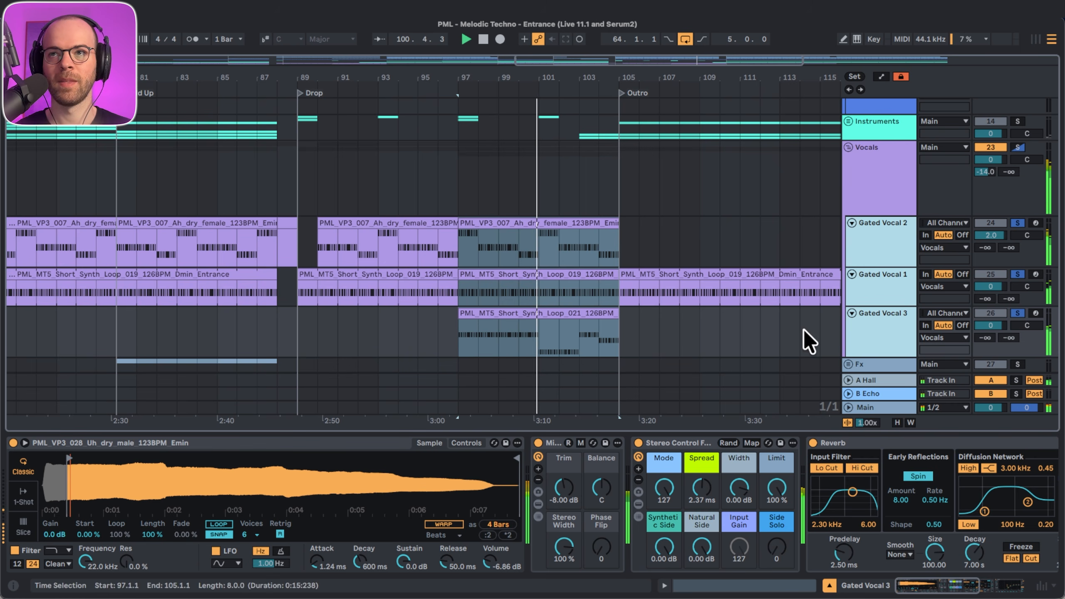
# Select Gated Vocal 1, 2 and 3 together and solo them as one group.
pyautogui.click(867, 336)
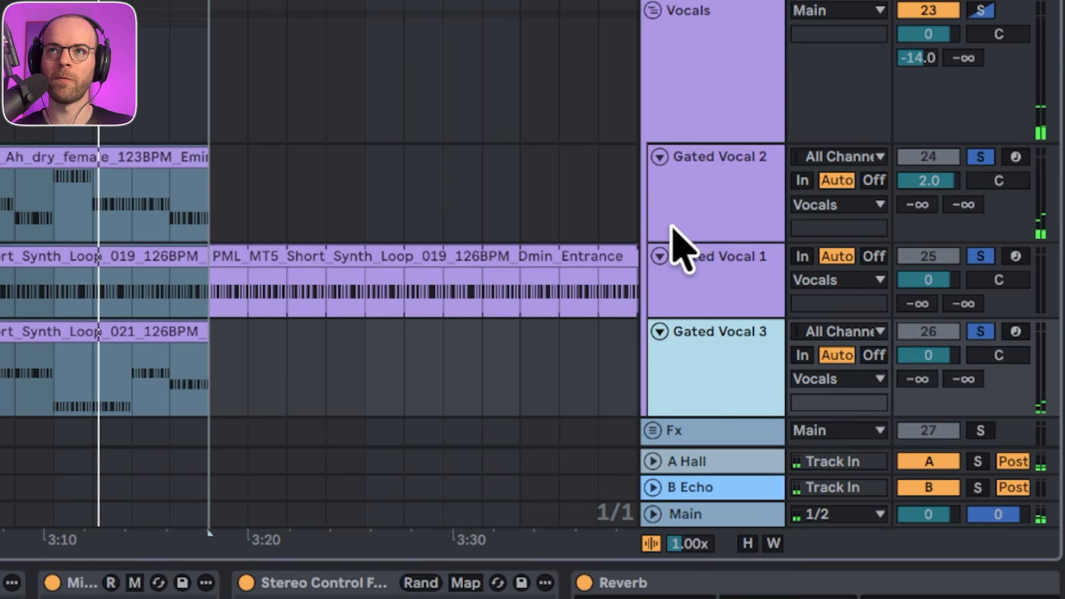
pyautogui.click(755, 225)
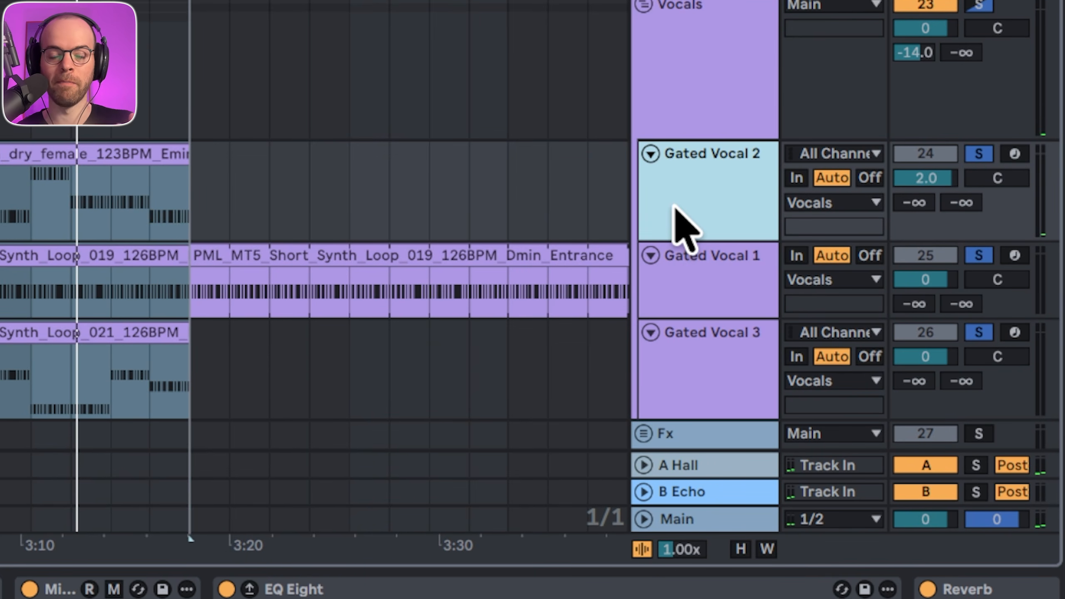
pyautogui.keyDown('shift'); pyautogui.click(690, 286); pyautogui.keyUp('shift')
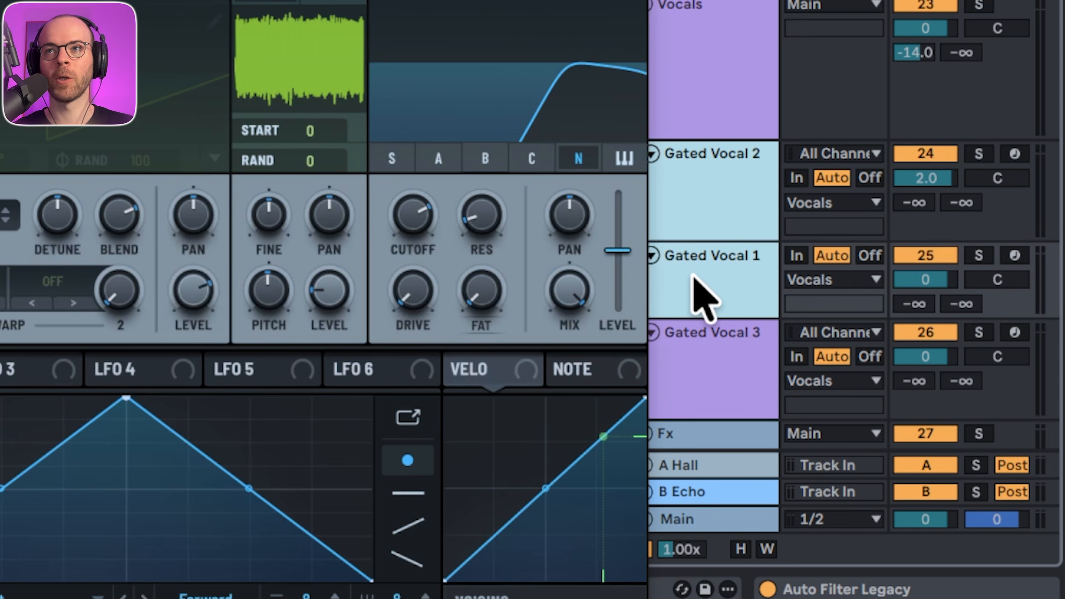
pyautogui.keyDown('shift'); pyautogui.click(713, 357); pyautogui.keyUp('shift')
pyautogui.press('s')
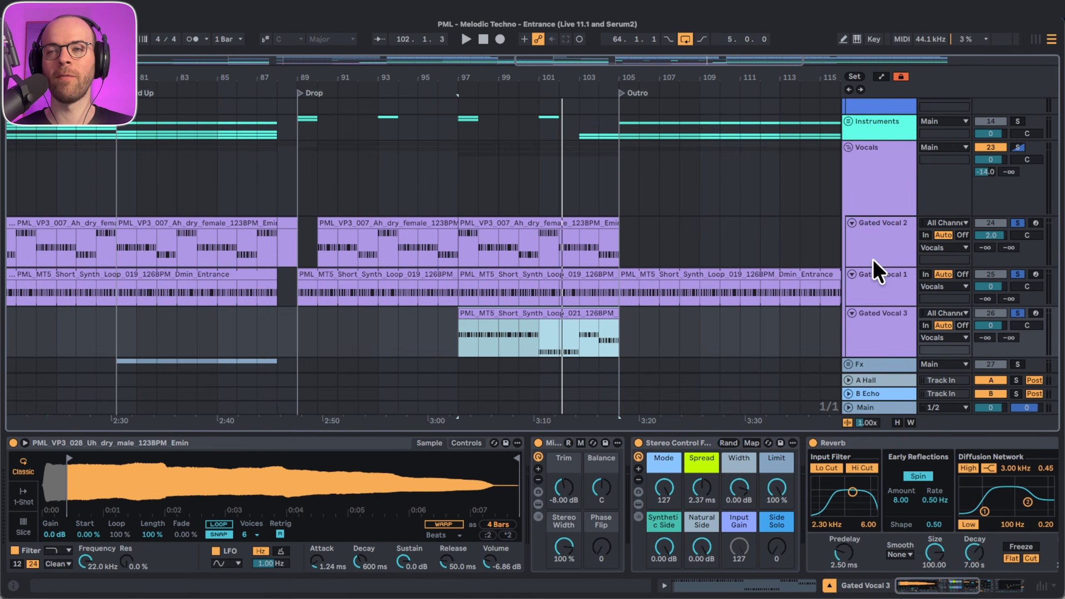
# Clear the solo from the gated vocal tracks.
pyautogui.click(809, 277)
pyautogui.keyDown('super'); pyautogui.click(879, 313); pyautogui.keyUp('super')
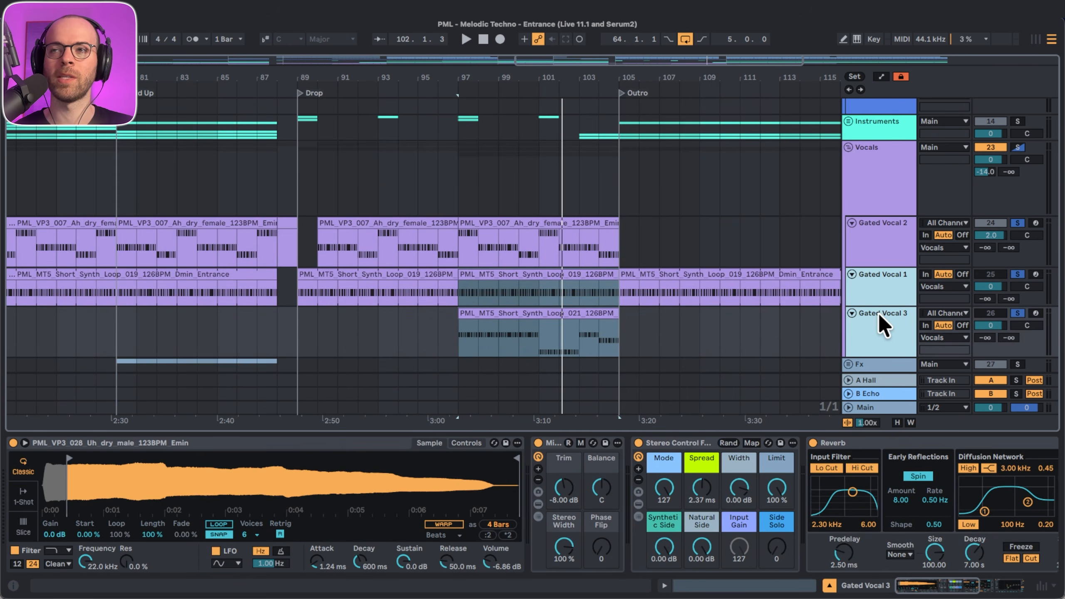
pyautogui.press('s')
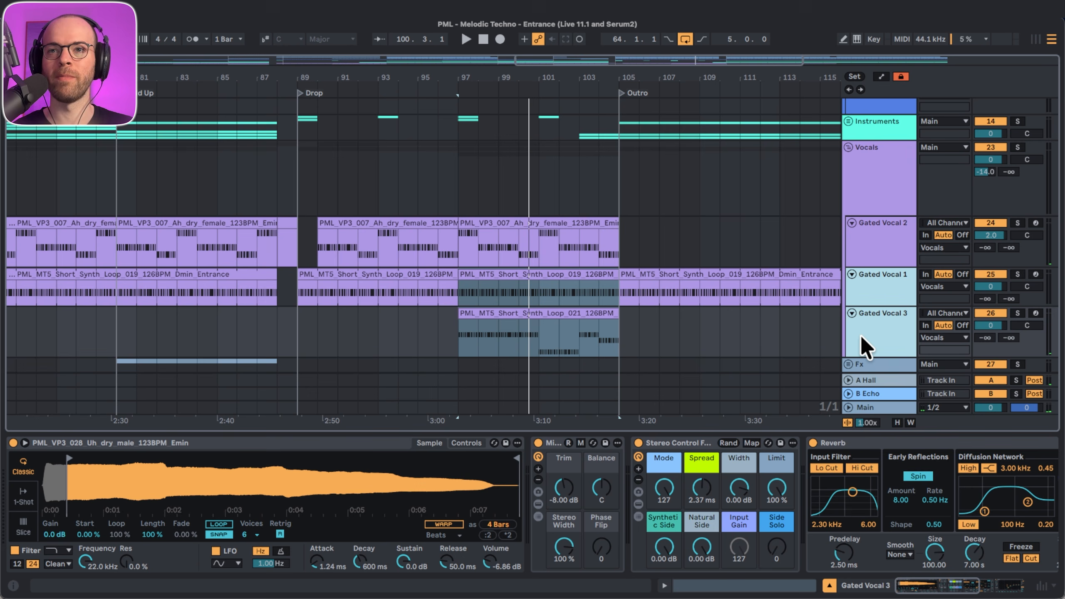
# Examine the device chains of Gated Vocal 3 and Gated Vocal 1, and close the Serum 2 window.
pyautogui.click(862, 335)
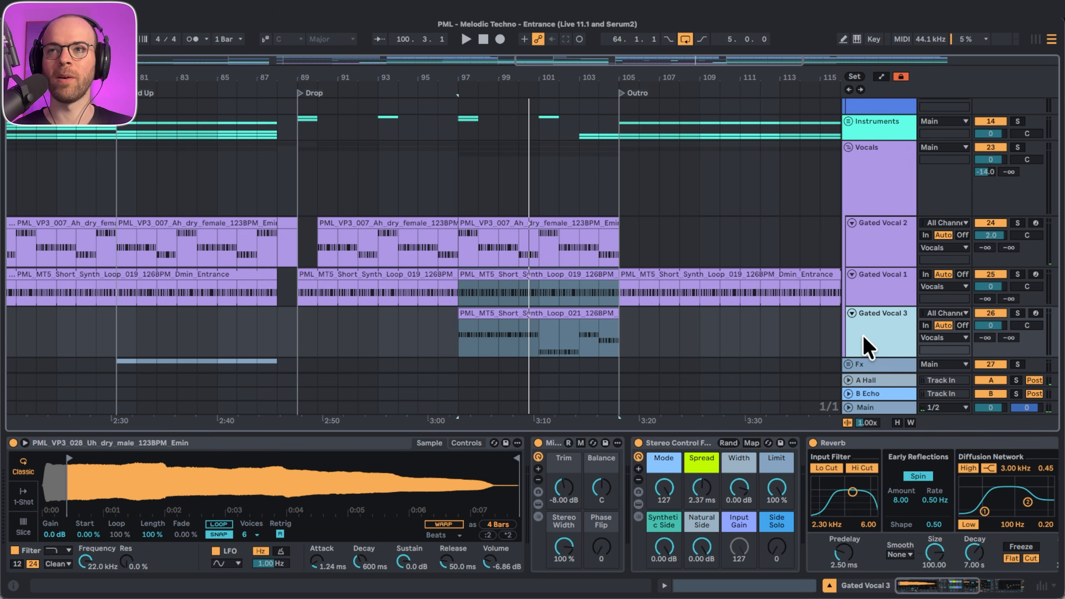
pyautogui.hscroll(10, 688, 442)
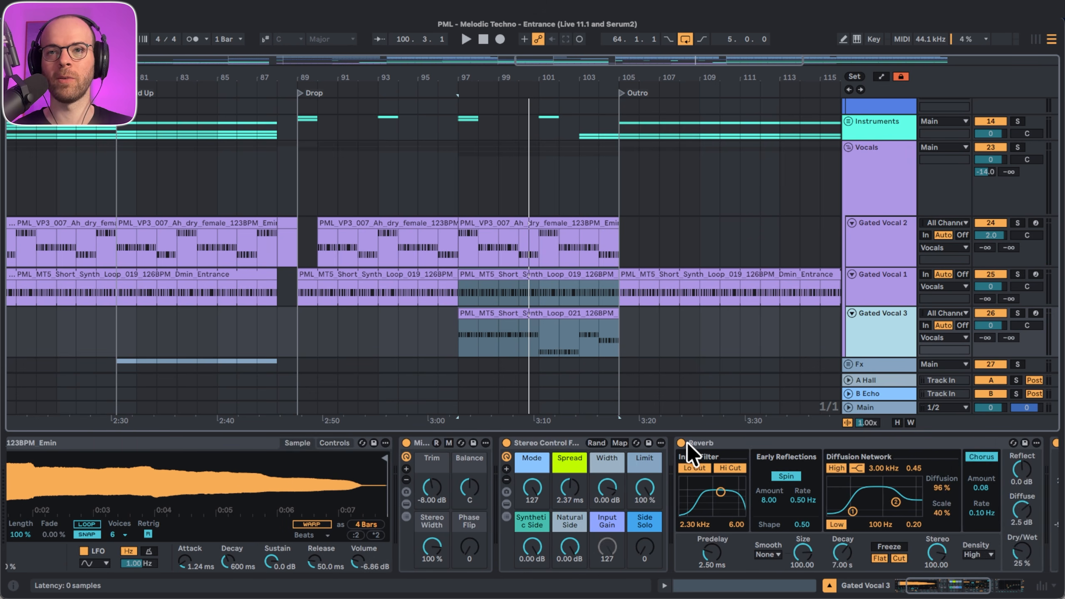
pyautogui.click(389, 441)
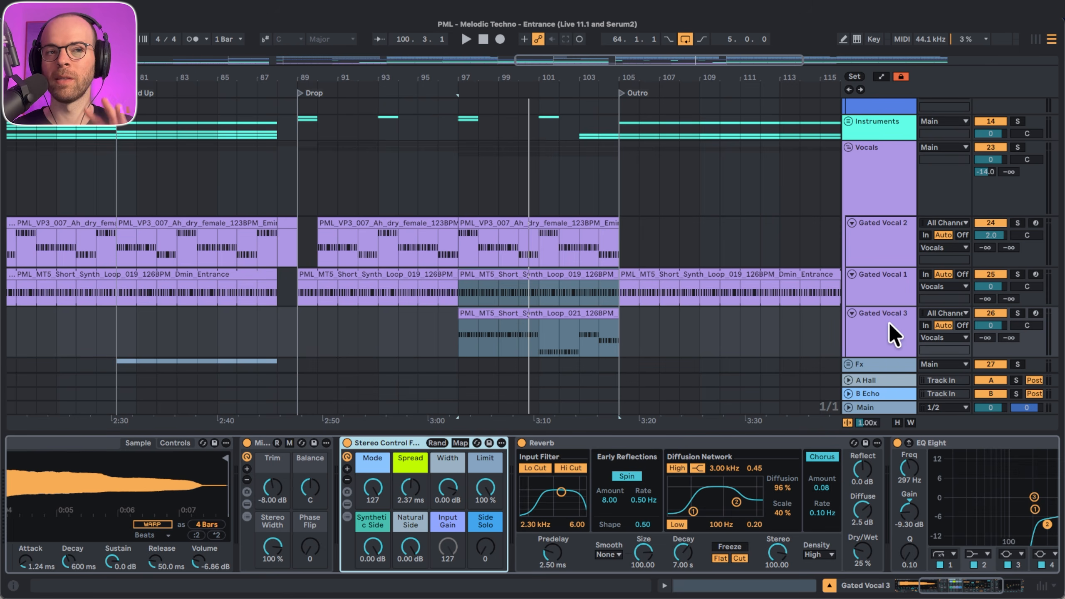
pyautogui.click(889, 292)
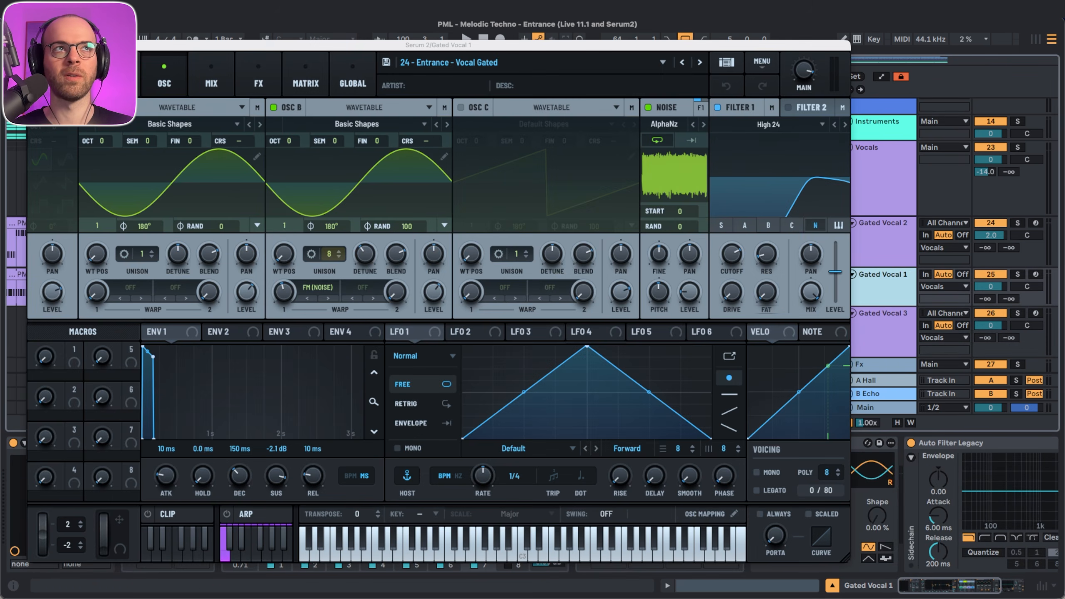
pyautogui.press('super+w')
pyautogui.hscroll(5, 654, 461)
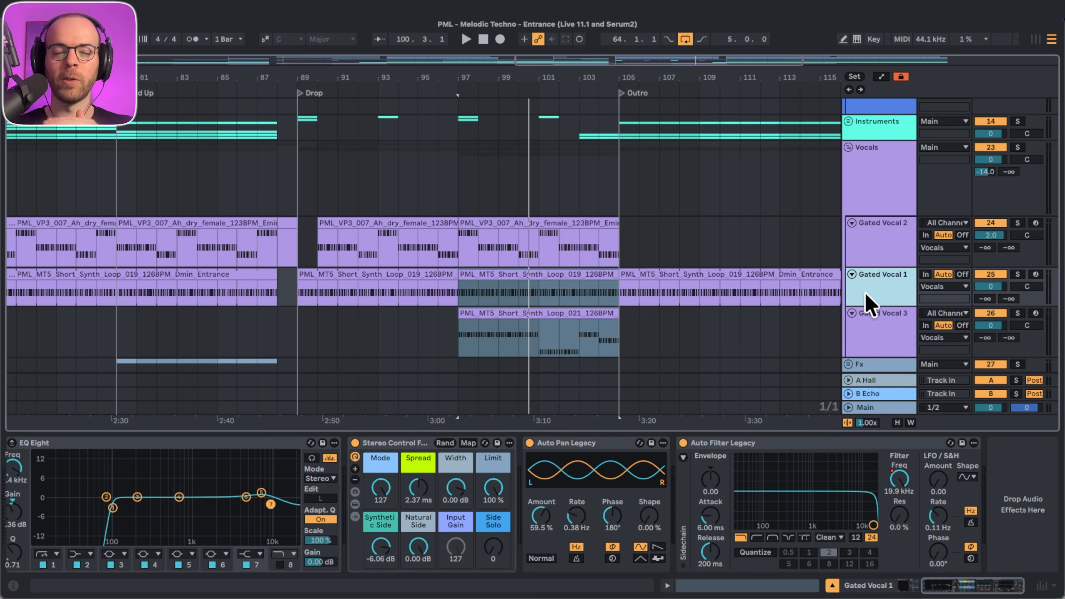
# Examine Gated Vocal 2's effects, including its EQ Eight, Reverb and Stereo Control devices.
pyautogui.click(872, 254)
pyautogui.hscroll(10, 589, 479)
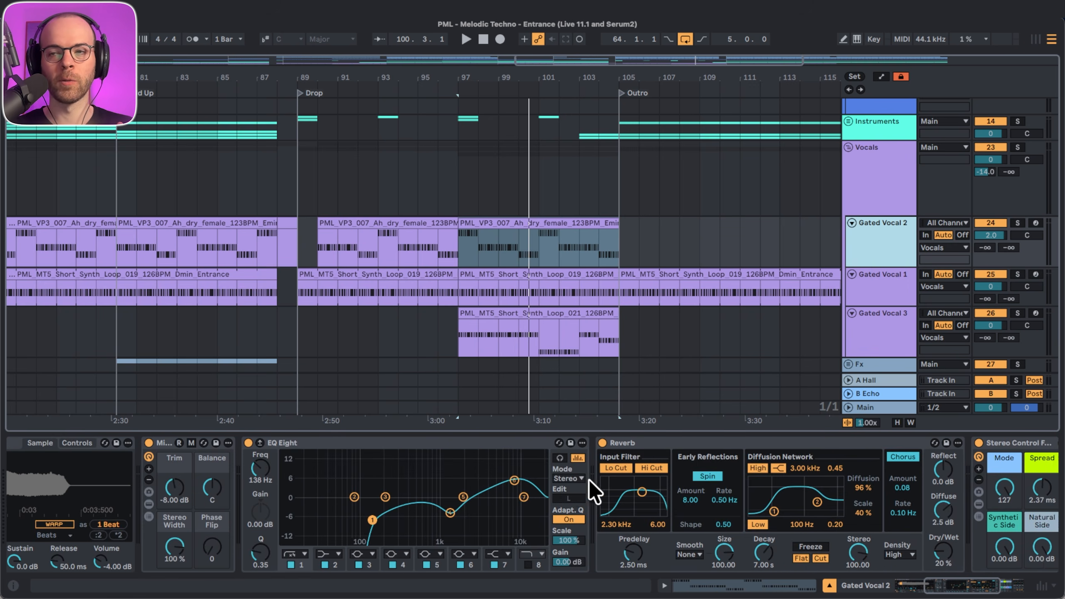
pyautogui.hscroll(2, 587, 478)
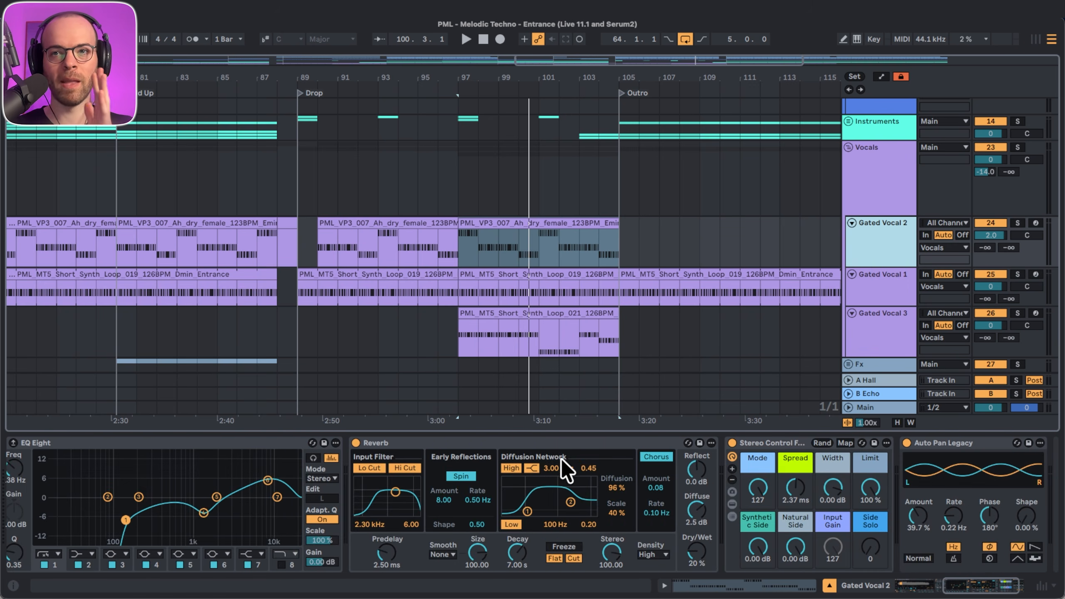
pyautogui.click(533, 444)
pyautogui.click(758, 443)
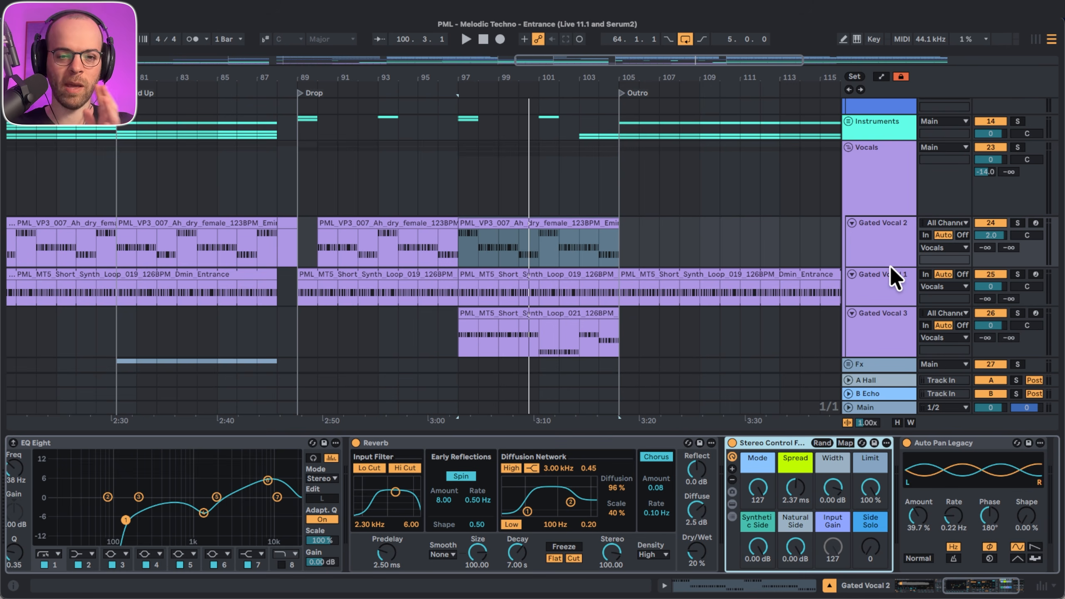
# Open the notes of the three gated vocal clips at bar 97 together with the bass clip in an enlarged note editor.
pyautogui.click(890, 245)
pyautogui.keyDown('shift'); pyautogui.click(522, 311); pyautogui.keyUp('shift')
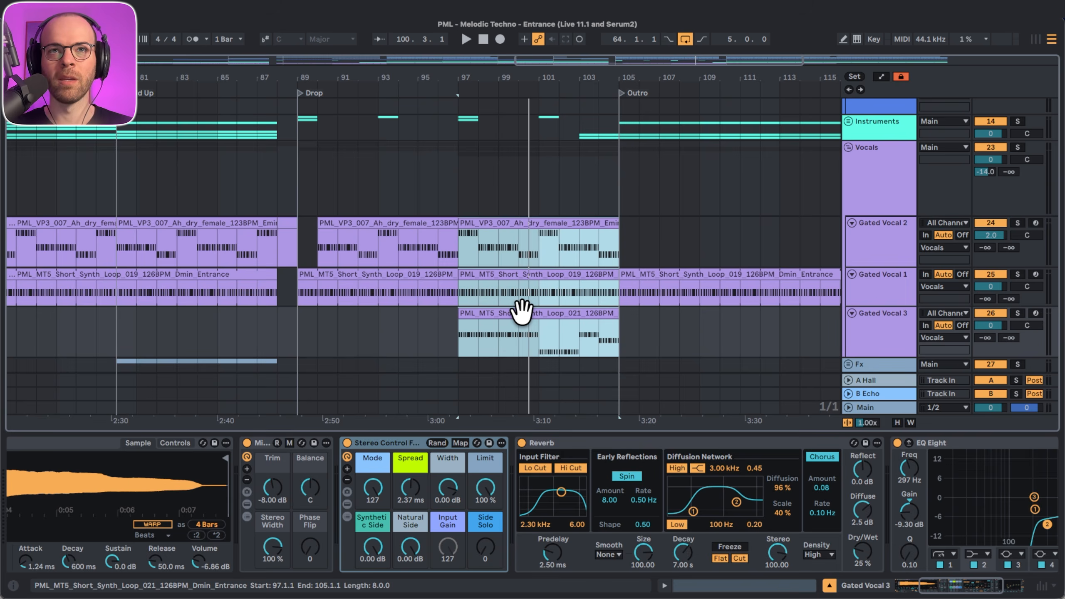
pyautogui.doubleClick(521, 311)
pyautogui.keyDown('shift'); pyautogui.click(504, 213); pyautogui.keyUp('shift')
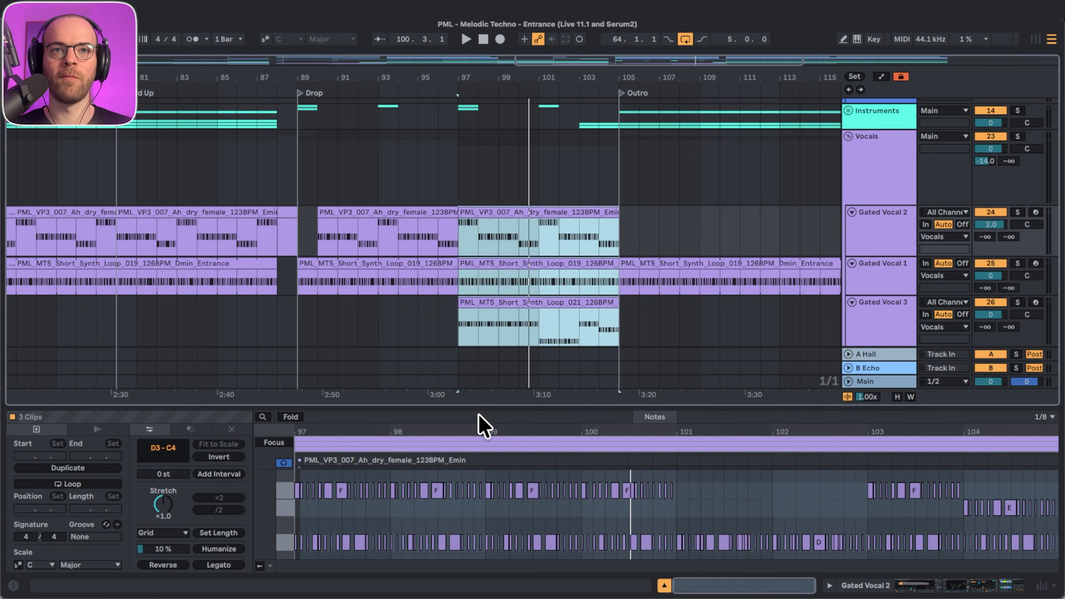
pyautogui.moveTo(482, 403); pyautogui.dragTo(504, 238)
pyautogui.scroll(2, 434, 426)
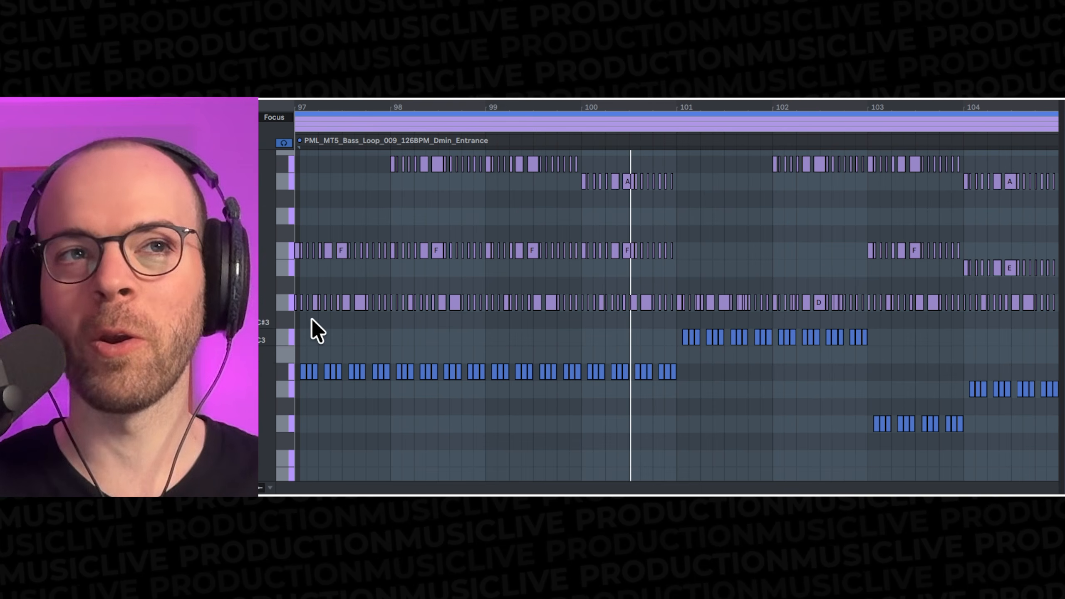
# Play the combined vocal and bass notes from bar 97 and examine the highest vocal notes.
pyautogui.press('space')
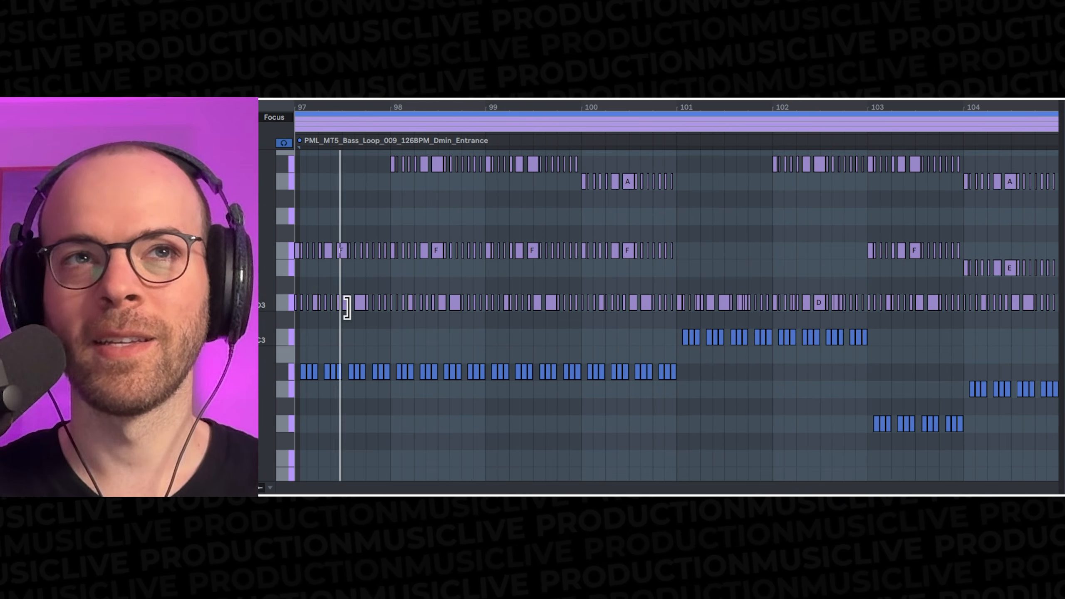
pyautogui.scroll(2, 354, 307)
pyautogui.scroll(1, 353, 308)
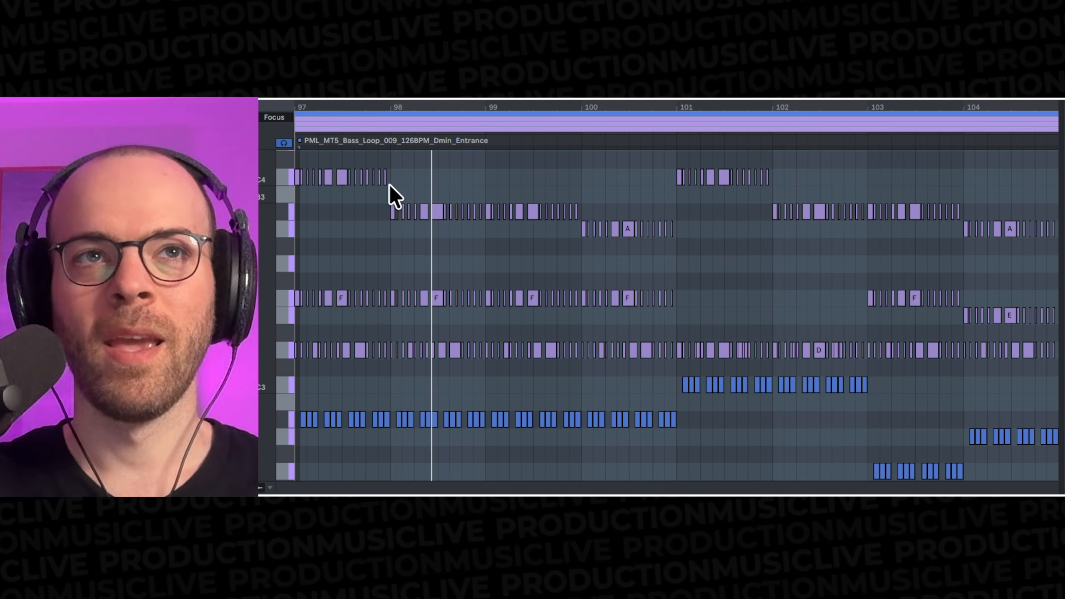
# Try transposing the highest gated vocal notes in bars 97 to 100 down one octave.
pyautogui.moveTo(678, 248); pyautogui.dragTo(295, 170)
pyautogui.hotkey('shift', 'Down')
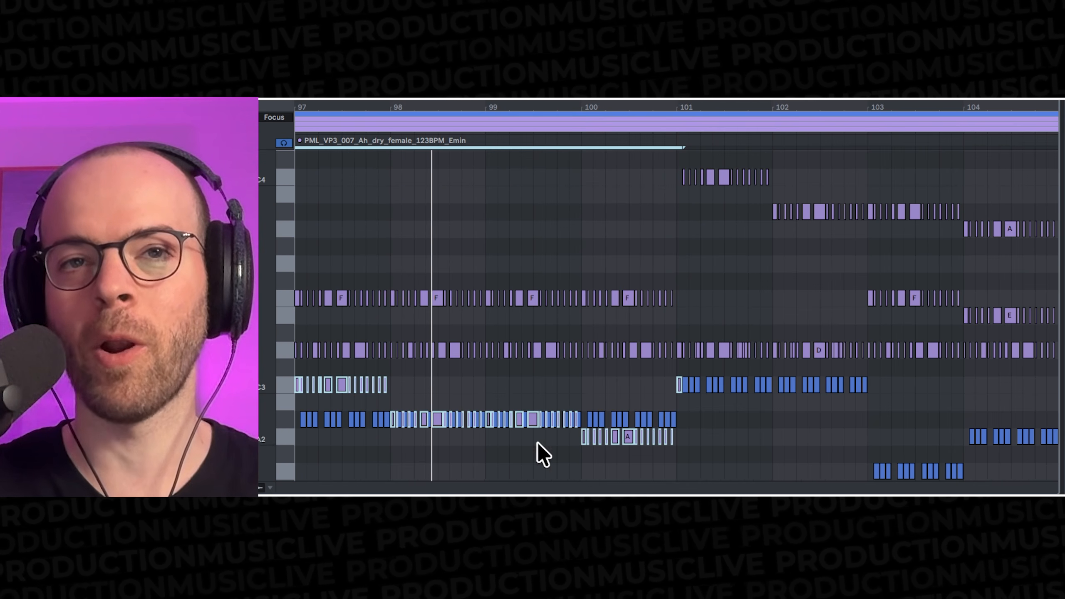
pyautogui.hotkey('shift', 'Up')
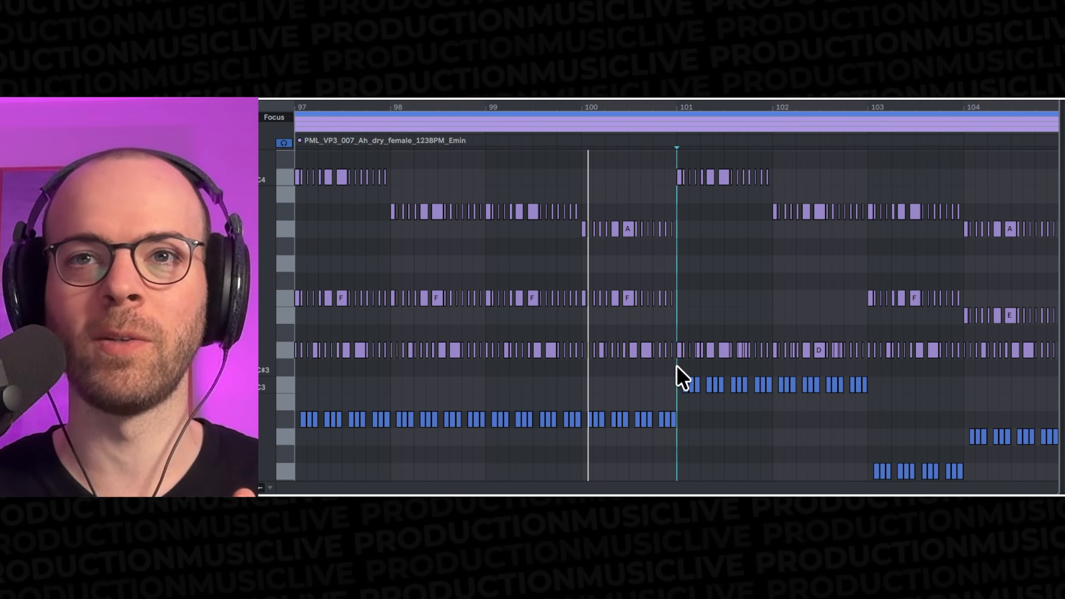
# Zoom in on bars 97 and 98 and play them to compare the gated vocal rhythms with the bass notes.
pyautogui.moveTo(677, 367); pyautogui.dragTo(606, 340)
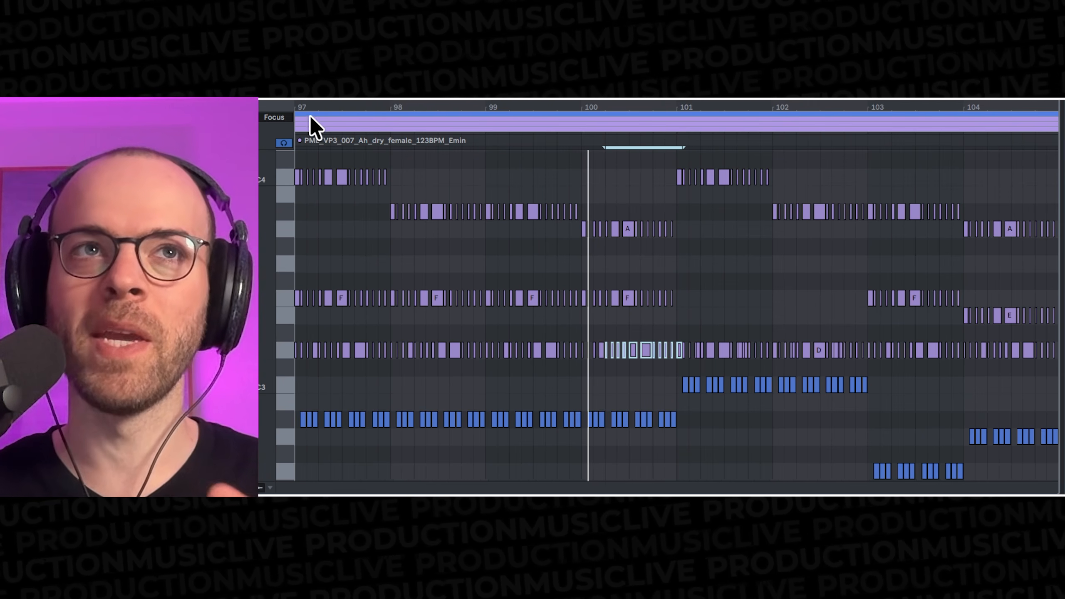
pyautogui.moveTo(309, 107); pyautogui.dragTo(309, 126)
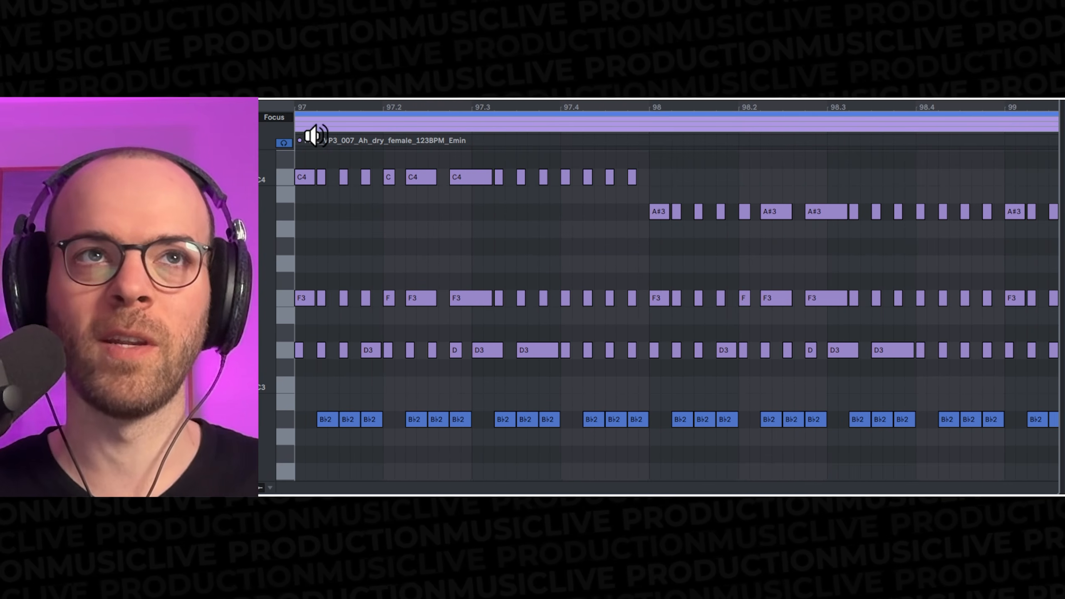
pyautogui.moveTo(309, 107); pyautogui.dragTo(309, 126)
pyautogui.hscroll(-1, 351, 189)
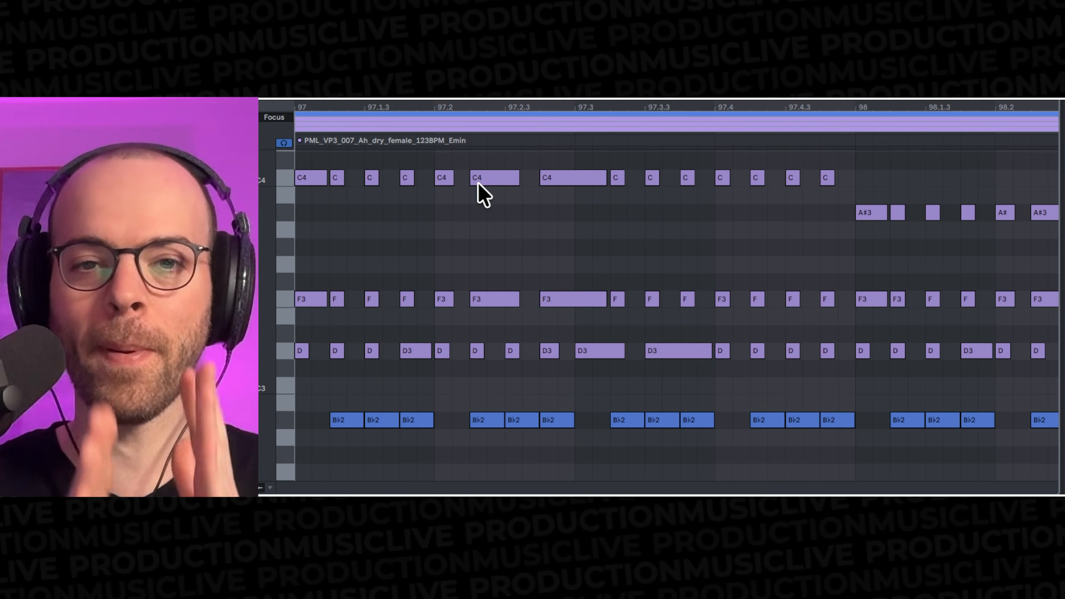
pyautogui.press('space')
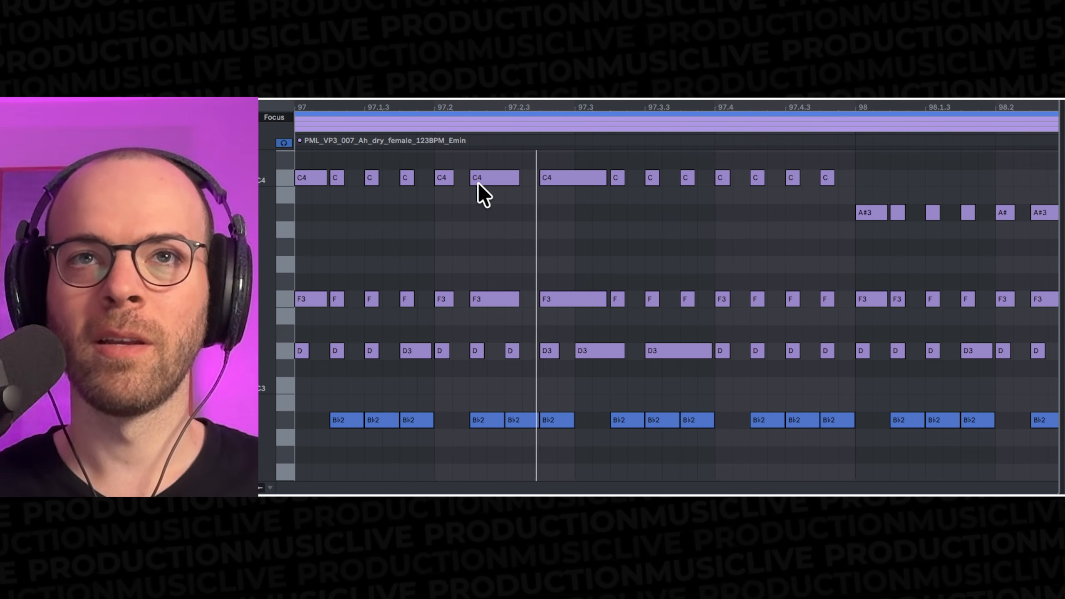
pyautogui.hscroll(2, 500, 205)
pyautogui.hscroll(-3, 500, 205)
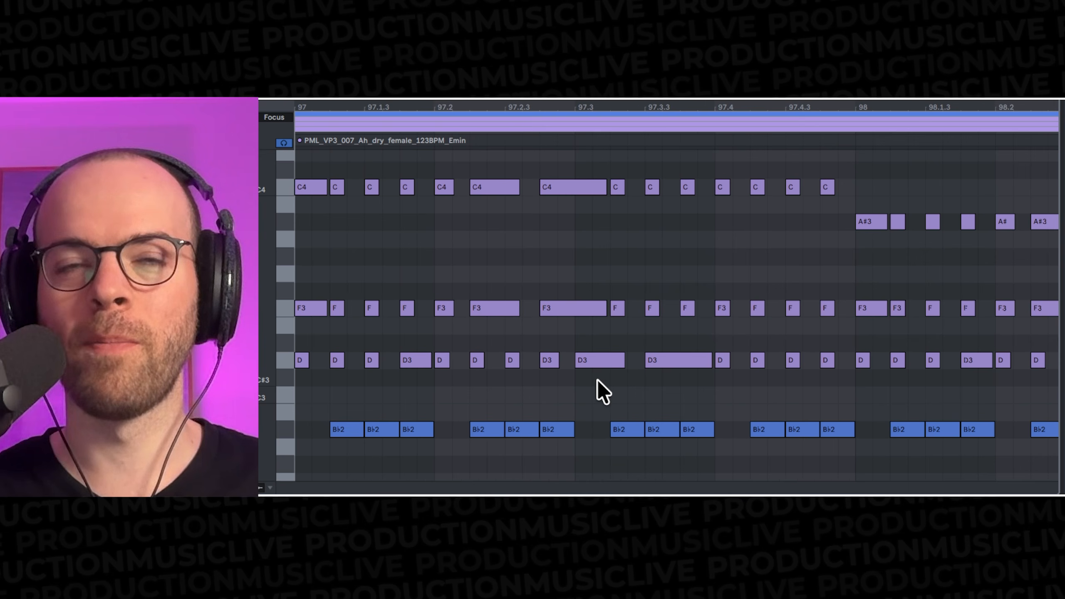
# Play the gated vocal and bass notes from bar 97 into bar 101 and examine how the vocal layers follow the bass.
pyautogui.click(598, 360)
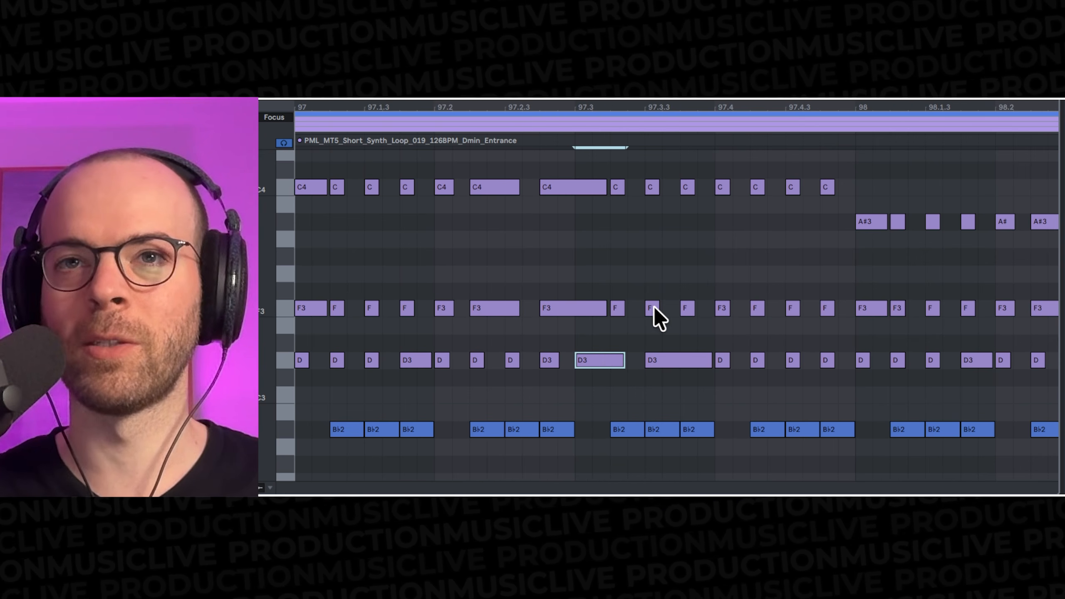
pyautogui.hscroll(4, 749, 296)
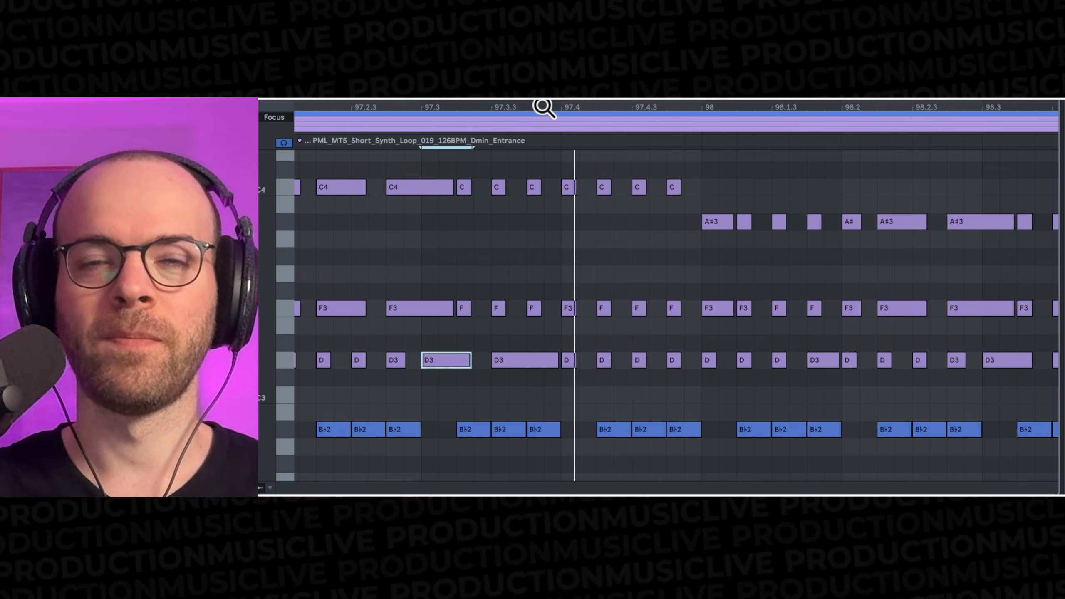
pyautogui.moveTo(542, 106); pyautogui.dragTo(542, 69)
pyautogui.moveTo(459, 107); pyautogui.dragTo(458, 105)
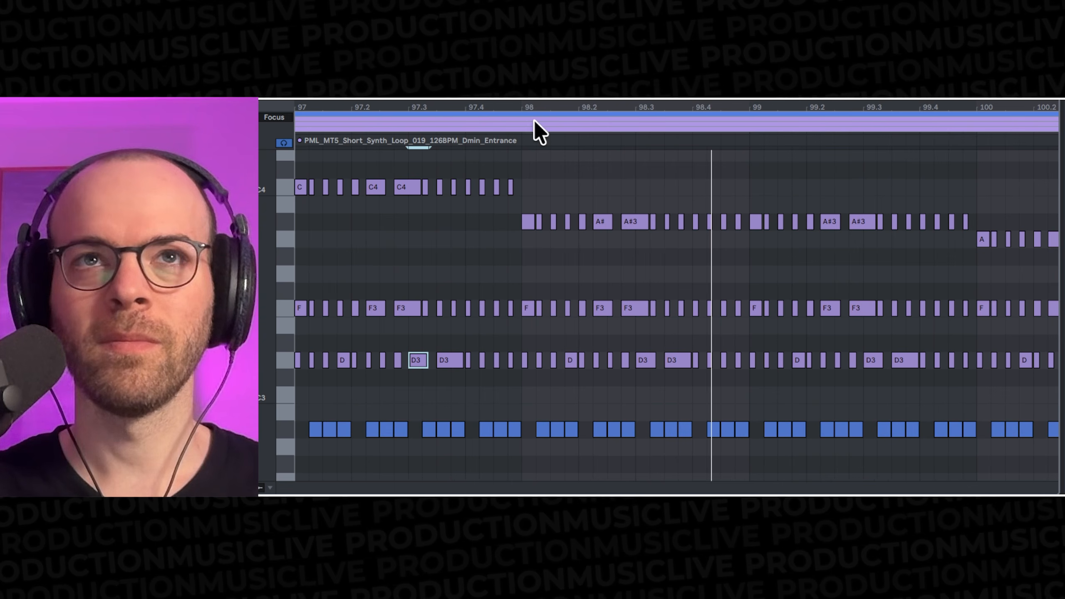
pyautogui.moveTo(542, 108); pyautogui.dragTo(447, 109)
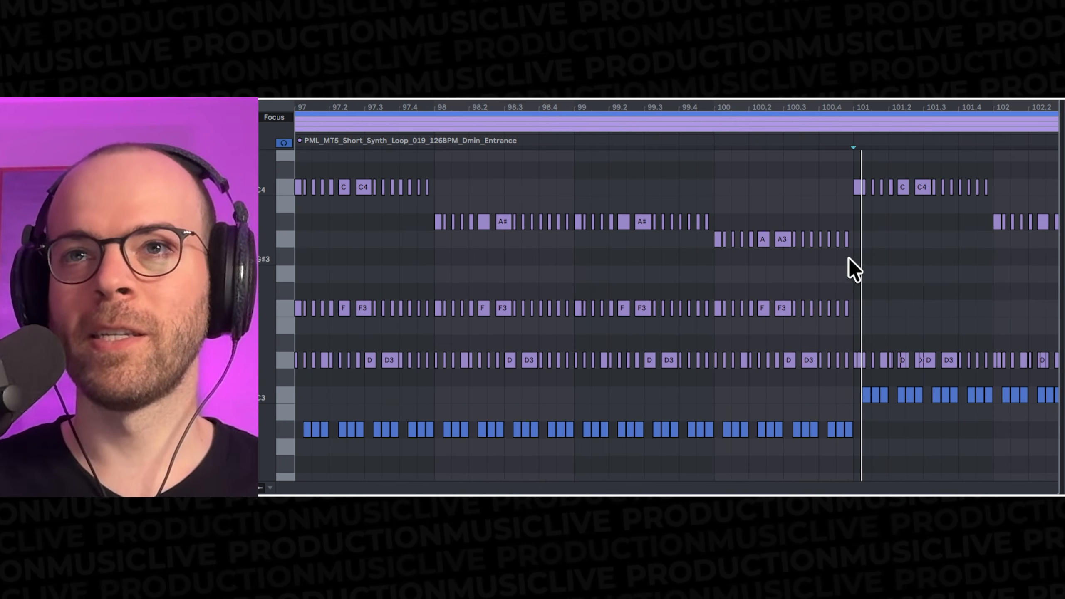
# Select the highest, F3 and D3 vocal note layers in bars 97 to 100 in turn to compare their pitches.
pyautogui.moveTo(851, 261); pyautogui.dragTo(295, 168)
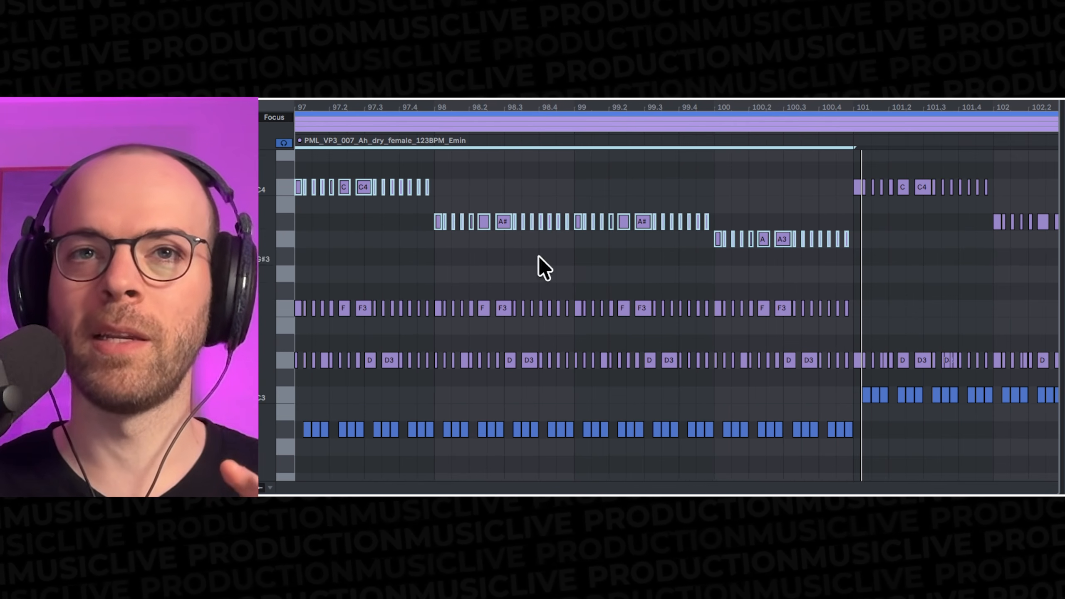
pyautogui.moveTo(854, 319); pyautogui.dragTo(288, 277)
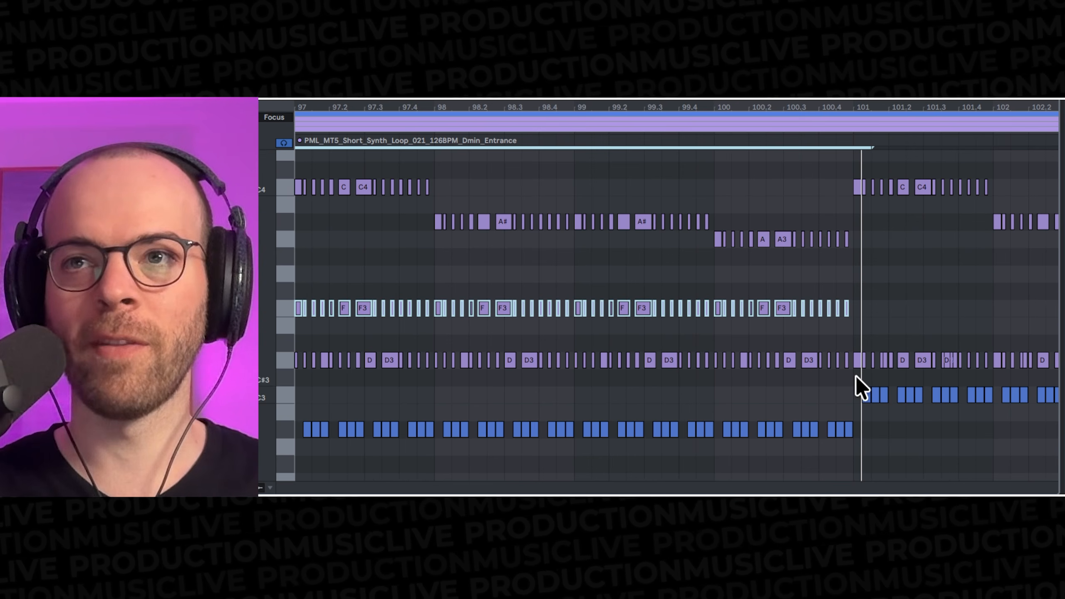
pyautogui.moveTo(856, 375); pyautogui.dragTo(262, 357)
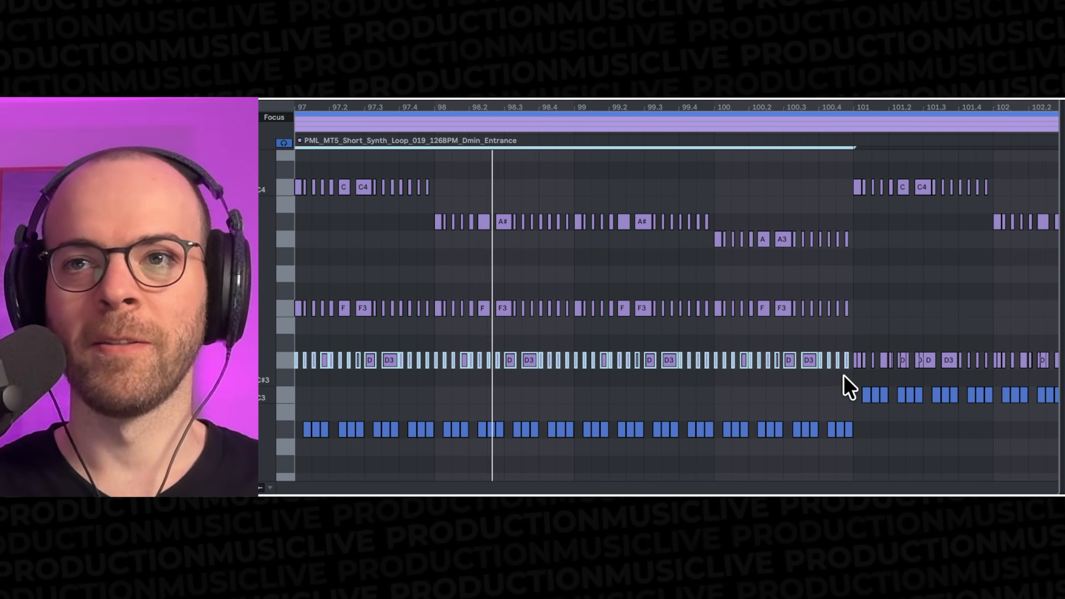
pyautogui.moveTo(849, 376); pyautogui.dragTo(275, 291)
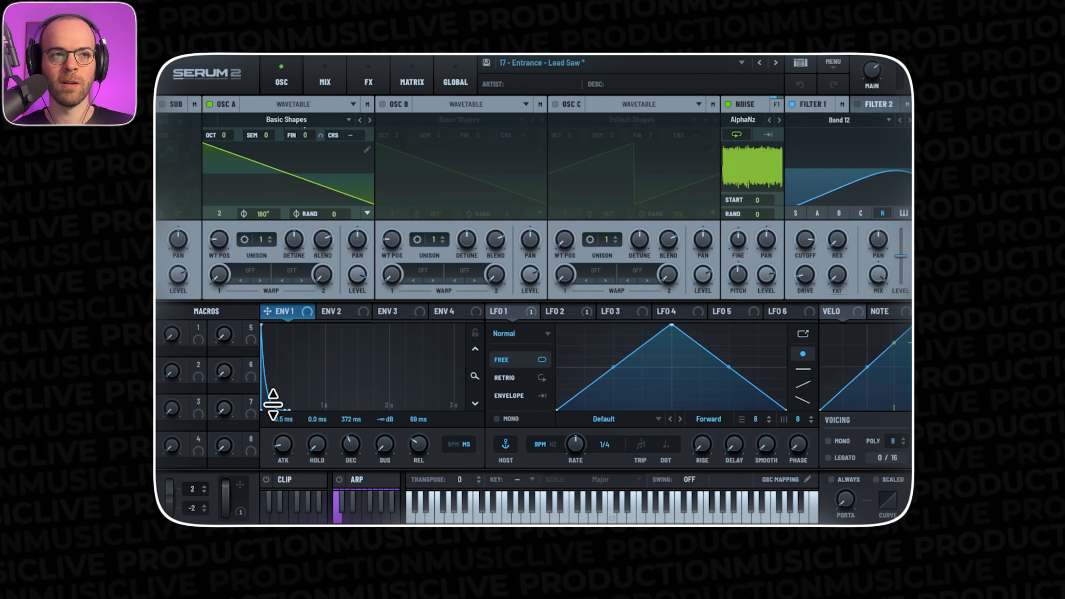
# Check Envelope 1 of the Lead Saw in Serum 2 and compare the sound with the noise oscillator off and on.
pyautogui.click(272, 406)
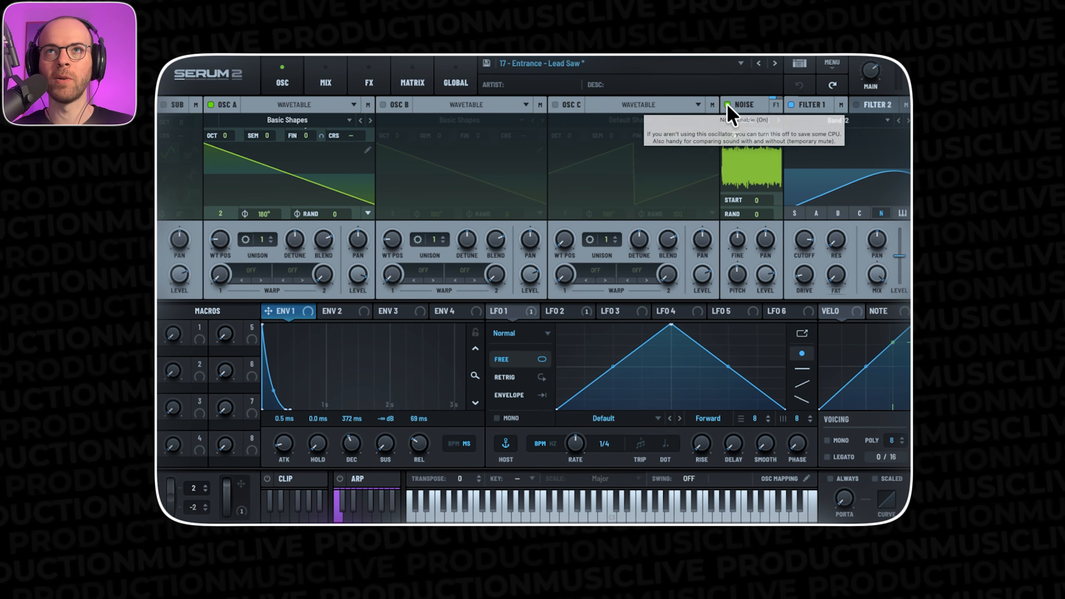
pyautogui.click(727, 104)
pyautogui.click(728, 104)
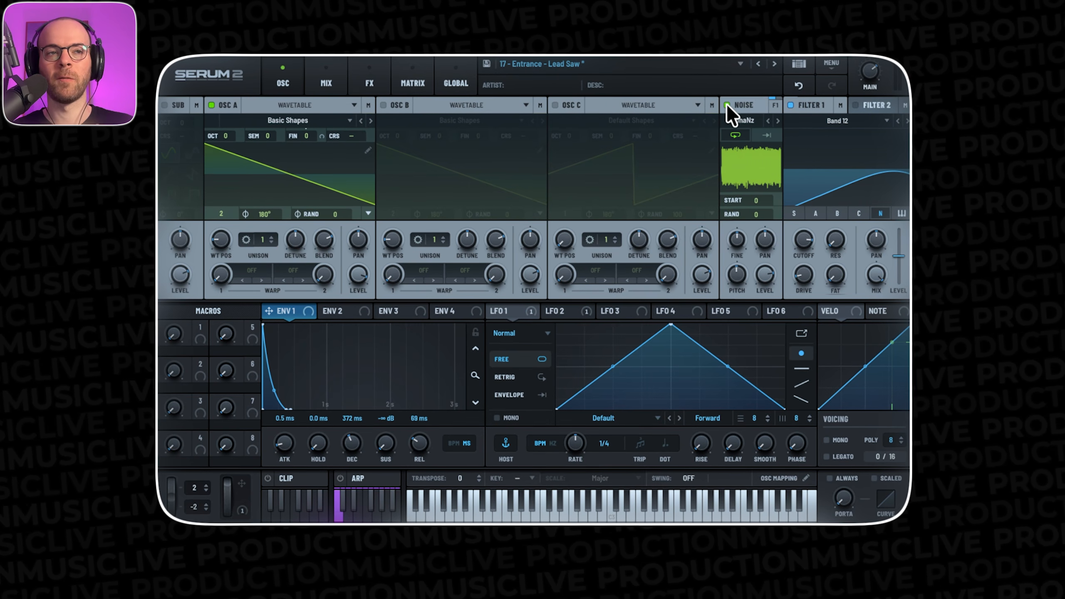
# Inspect LFO 1 and LFO 2 and check which modulators are assigned to oscillator A's fine tuning.
pyautogui.click(511, 314)
pyautogui.click(554, 313)
pyautogui.click(515, 312)
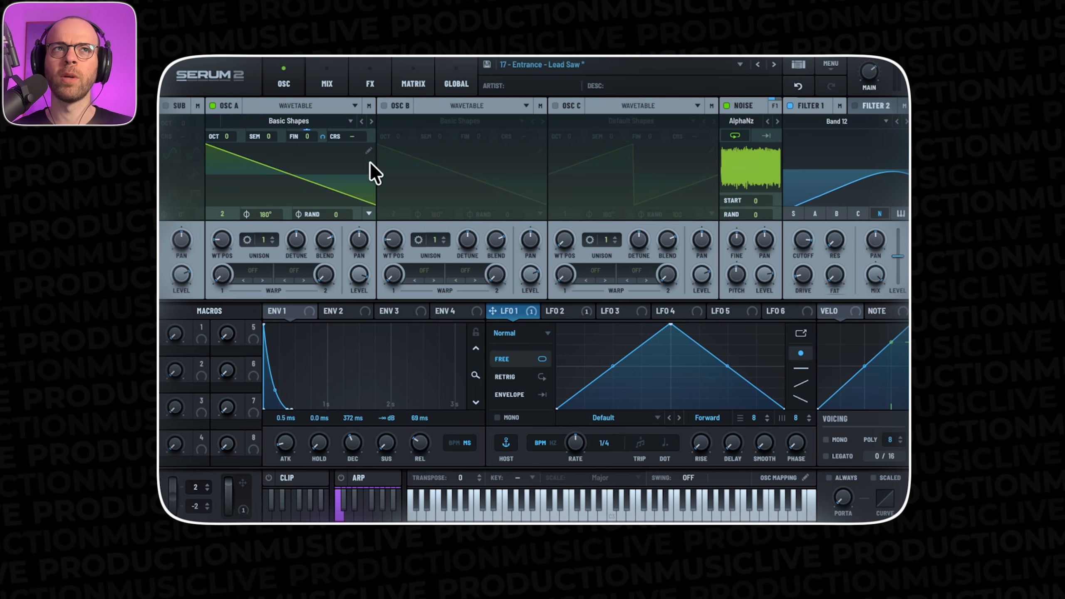
pyautogui.moveTo(321, 137)
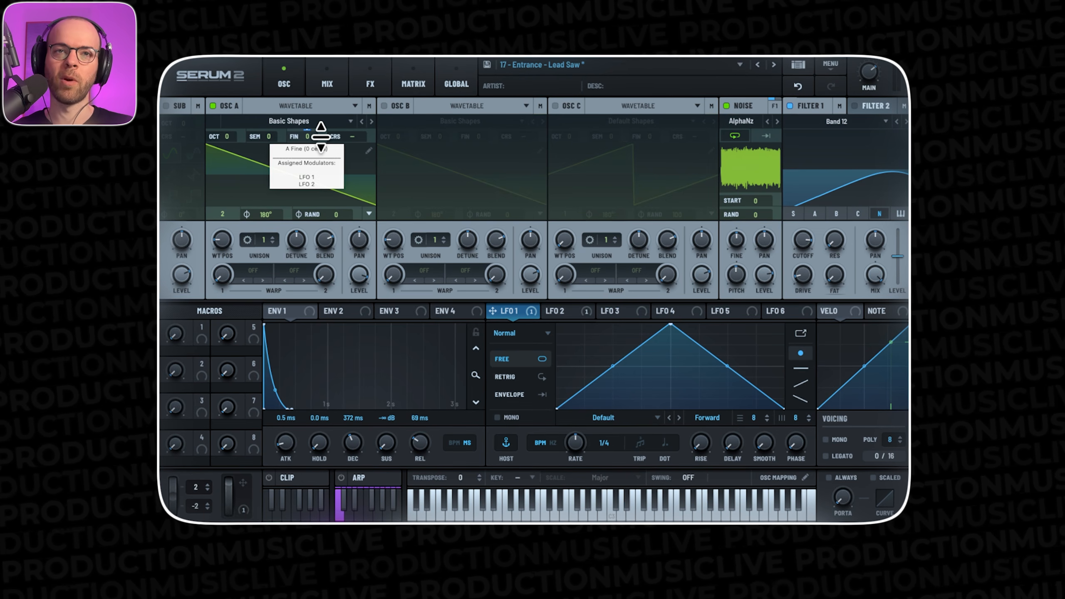
# Try changing the LFO modulation on oscillator A's fine tuning, listen to it, and undo the change.
pyautogui.moveTo(321, 137); pyautogui.dragTo(321, 108)
pyautogui.press('space')
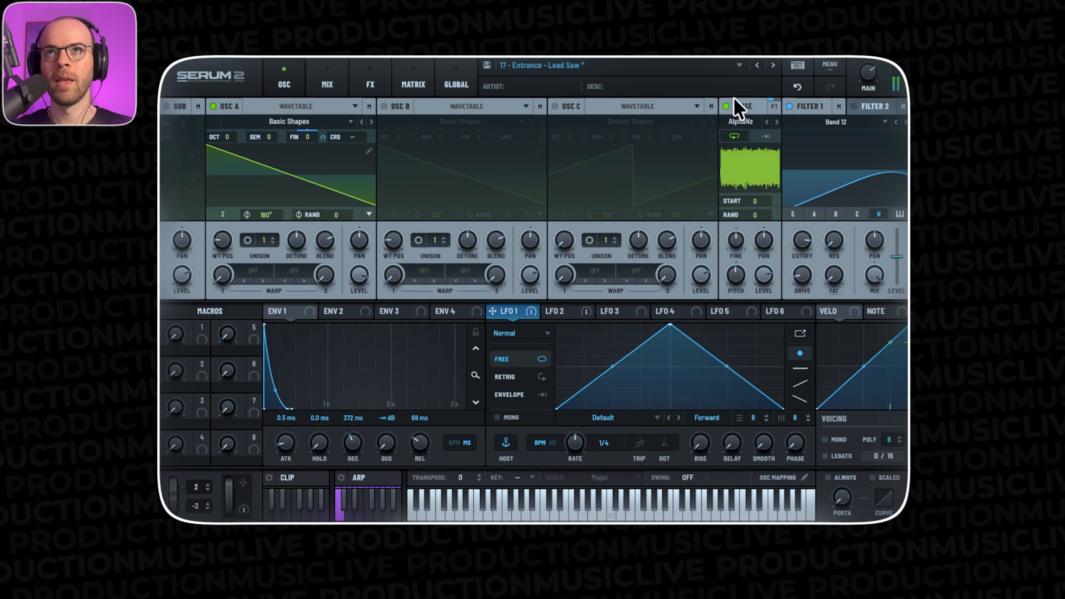
pyautogui.click(798, 87)
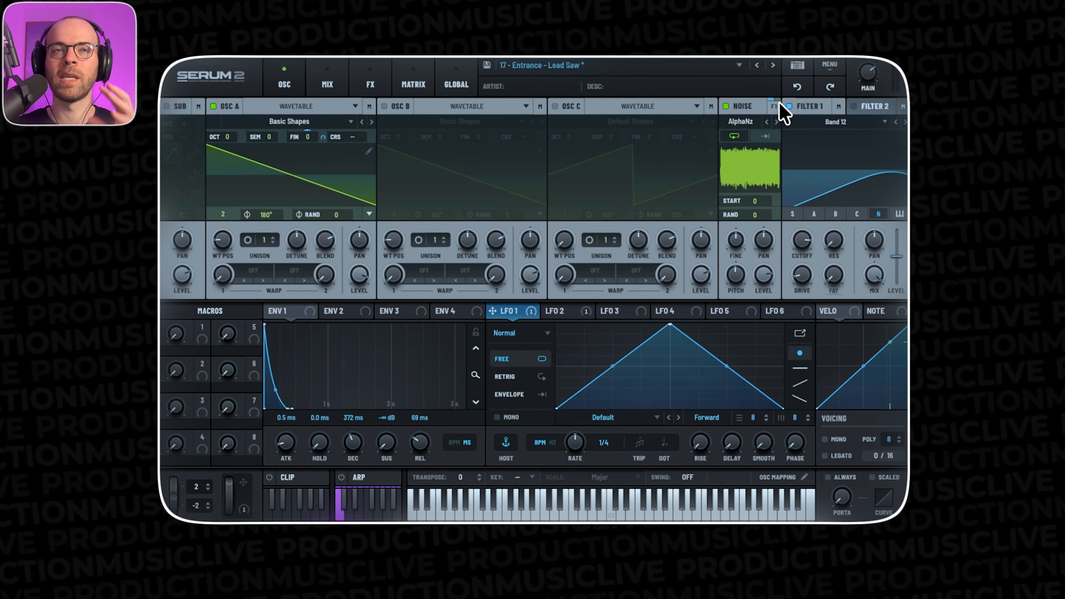
# Compare the shape and rate settings of LFO 1 and LFO 2.
pyautogui.click(554, 311)
pyautogui.click(514, 312)
pyautogui.click(514, 311)
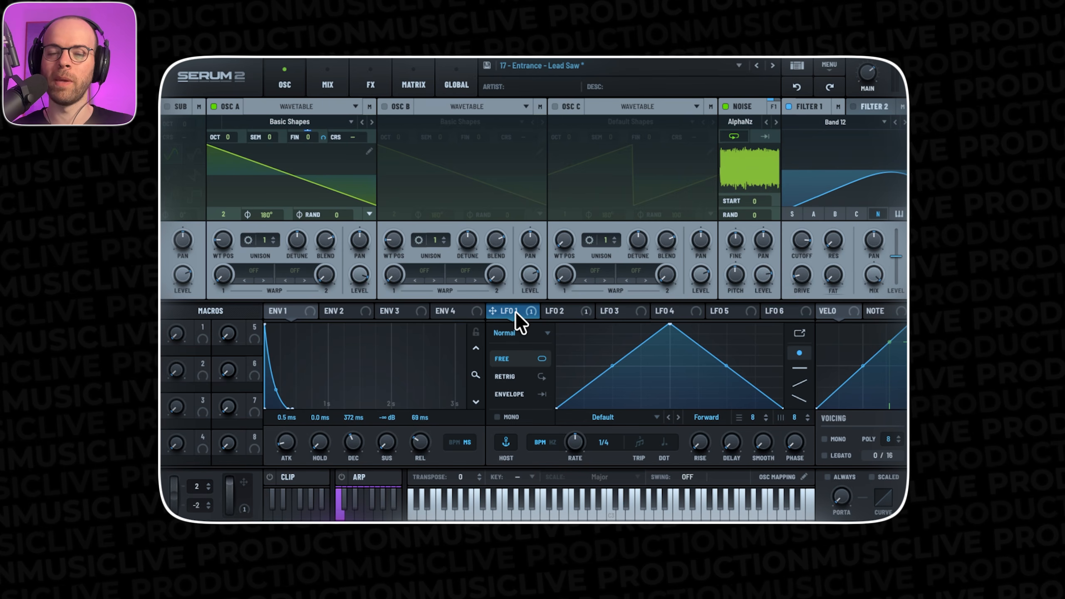
pyautogui.click(554, 311)
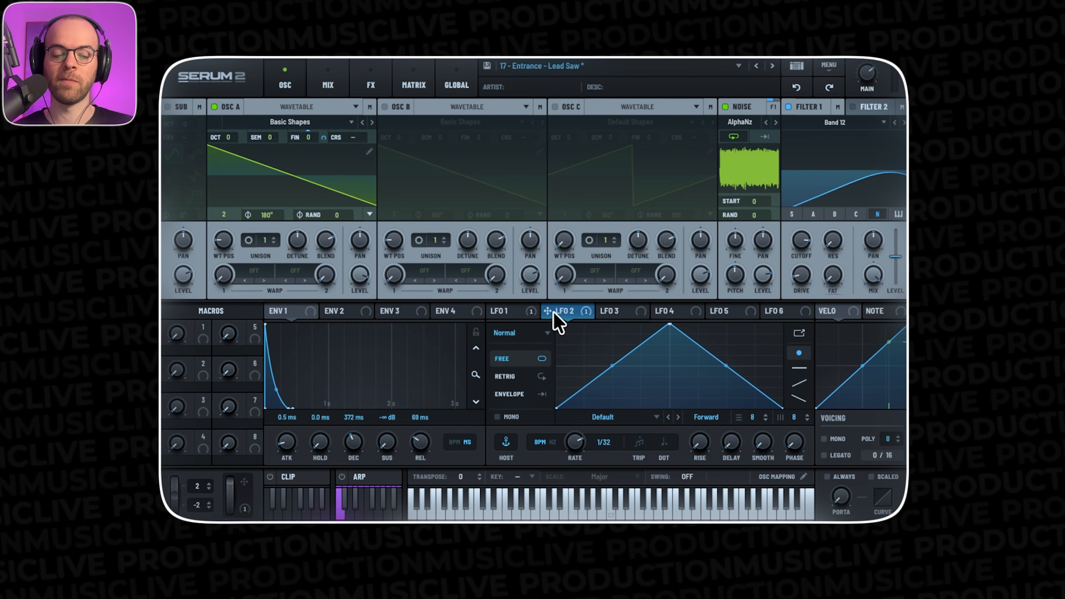
# Examine the Lead Saw's effects chain, checking the mod wheel's control of the filter cutoff and the reverb.
pyautogui.click(373, 86)
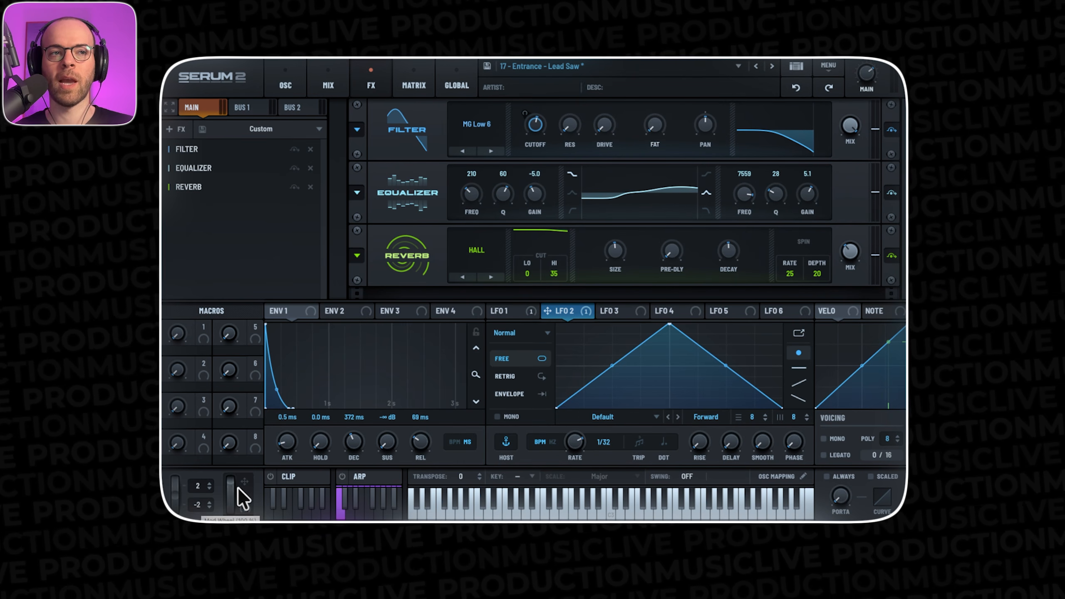
pyautogui.moveTo(242, 492); pyautogui.dragTo(542, 132)
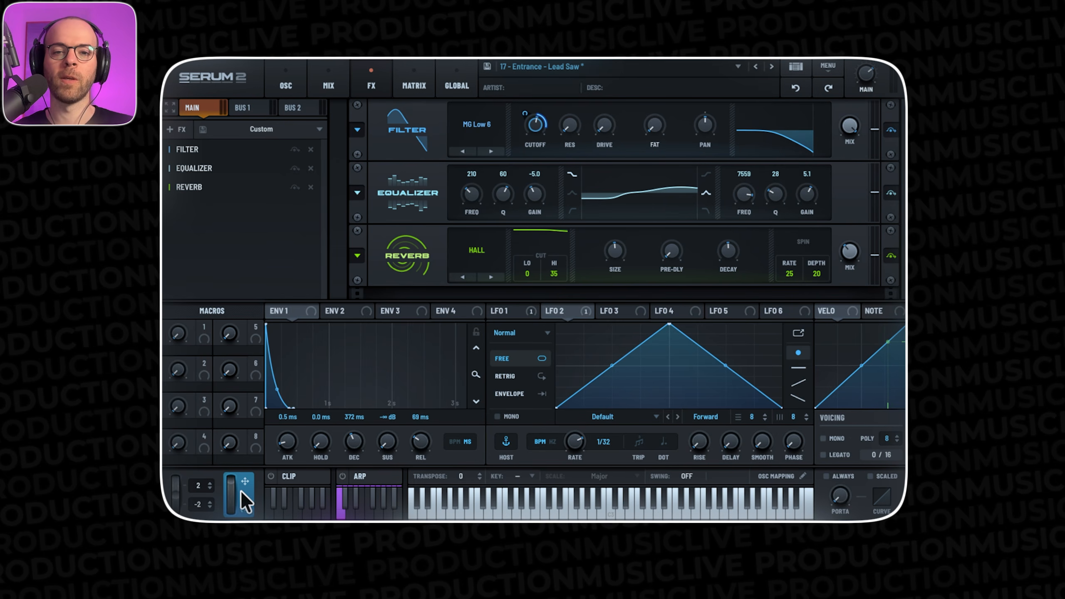
pyautogui.moveTo(230, 495); pyautogui.dragTo(235, 463)
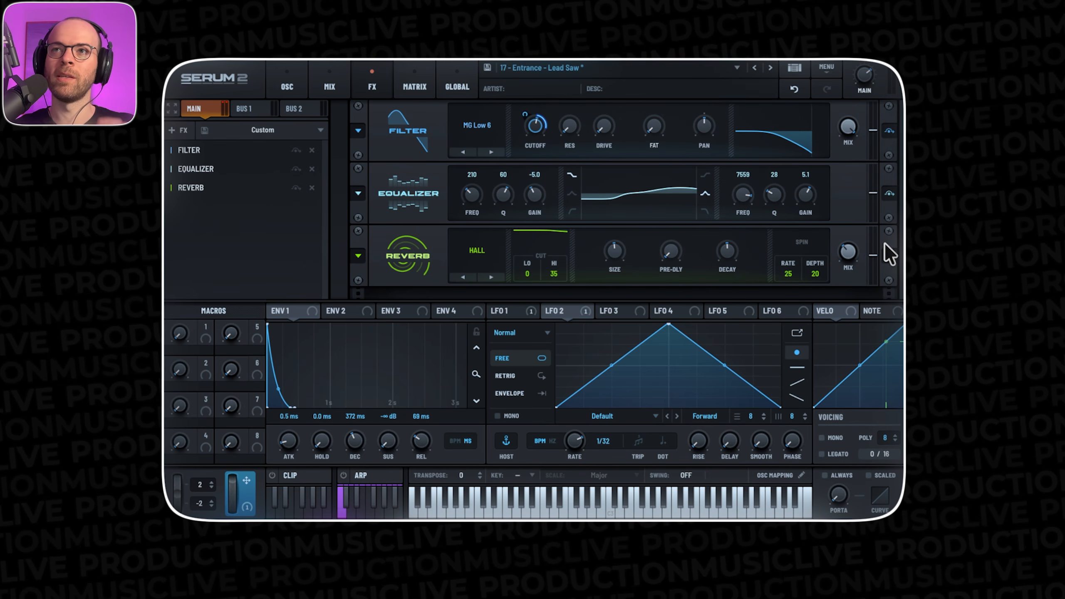
pyautogui.click(889, 256)
pyautogui.click(890, 256)
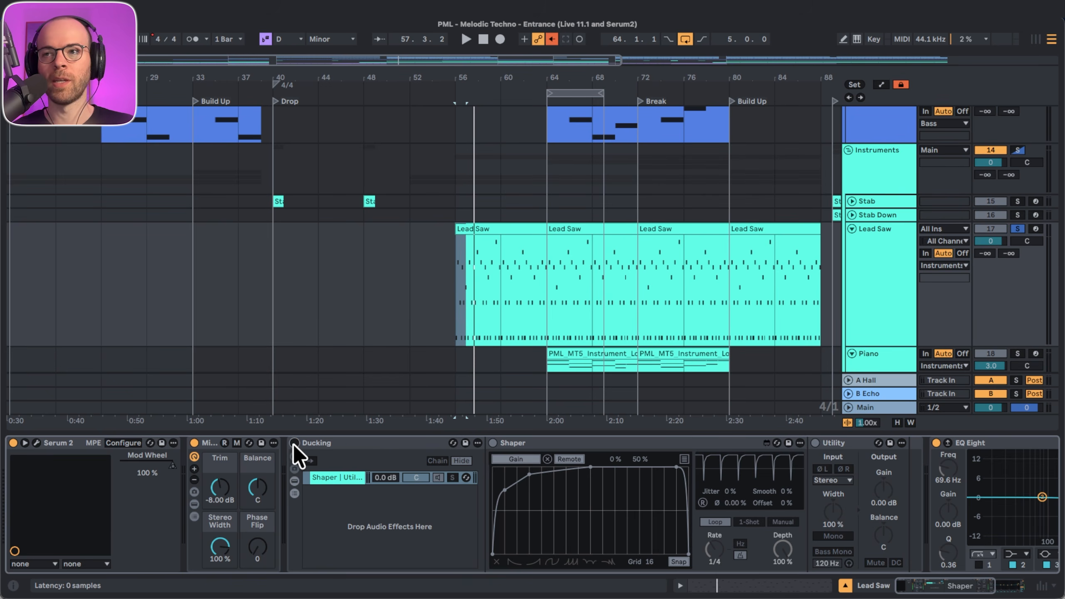
# Unsolo the Lead Saw track and compare playback with its Ducking rack and EQ Eight switched off and on.
pyautogui.click(295, 443)
pyautogui.press('space')
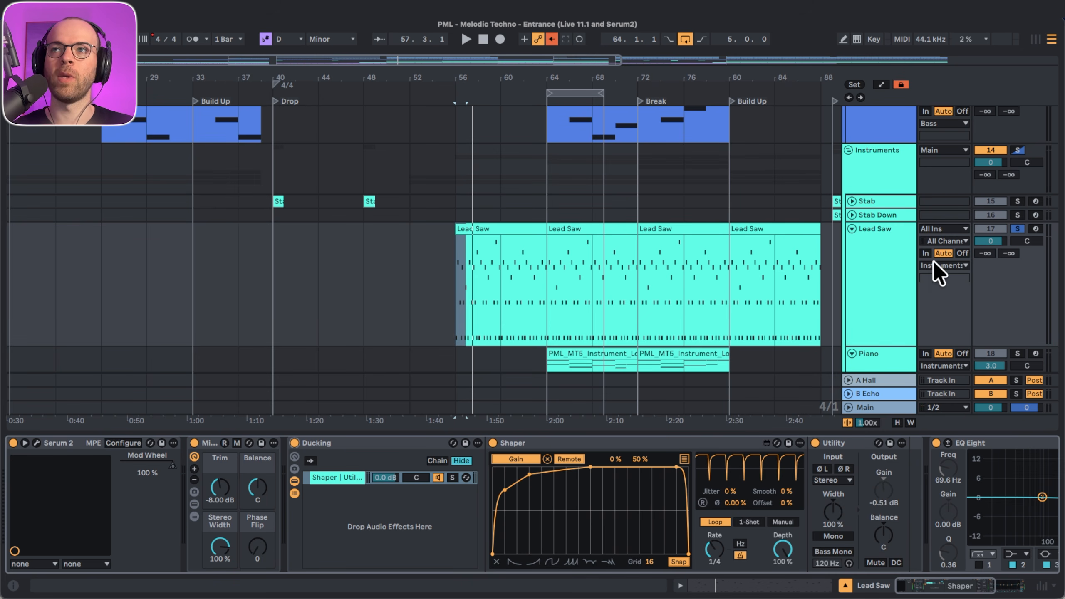
pyautogui.press('space')
pyautogui.click(294, 443)
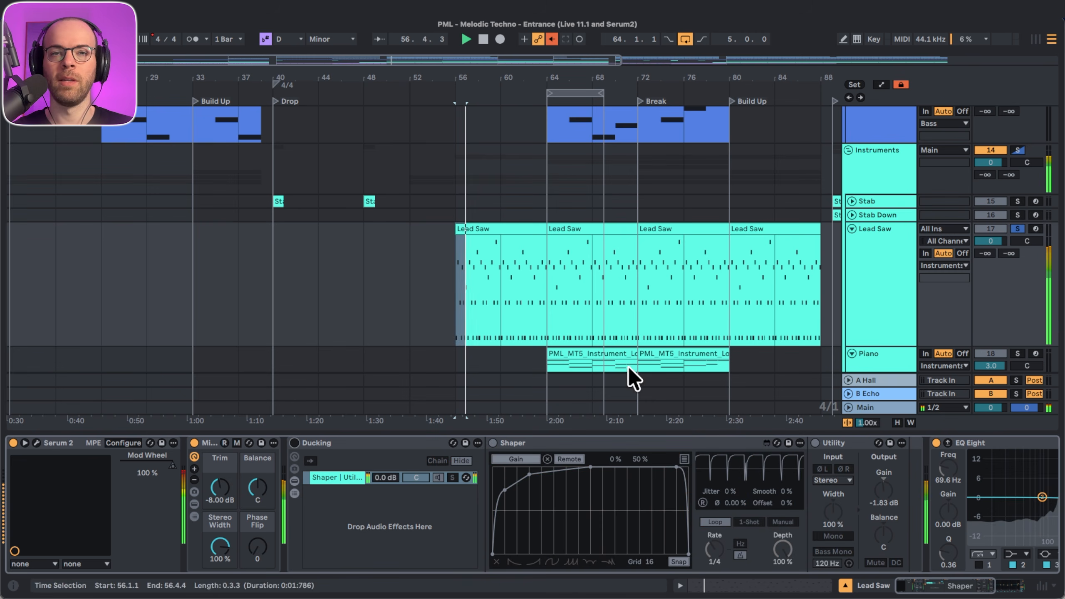
pyautogui.click(1016, 229)
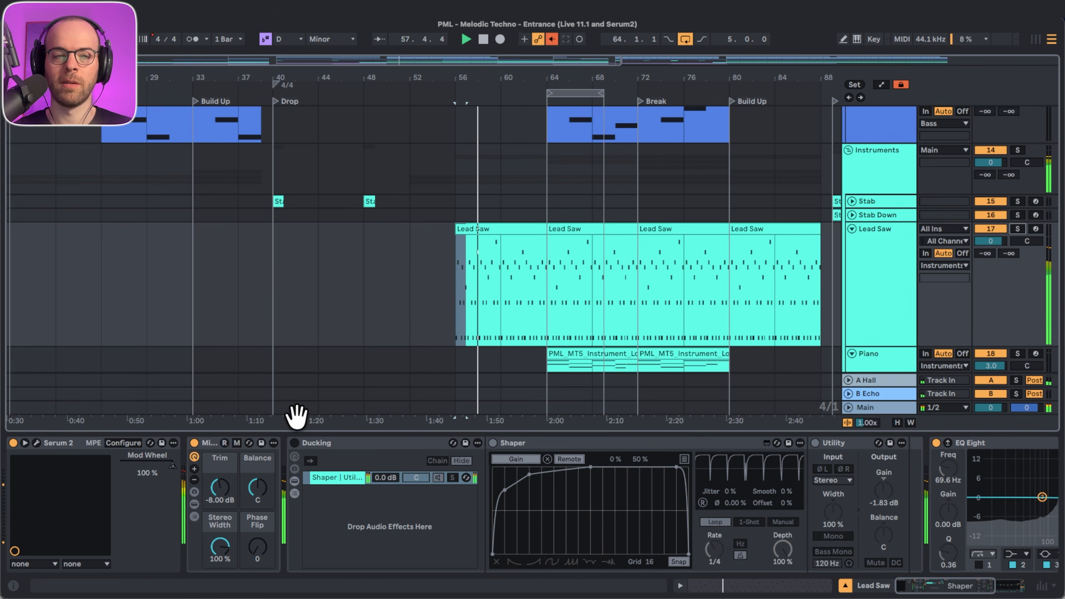
pyautogui.click(295, 443)
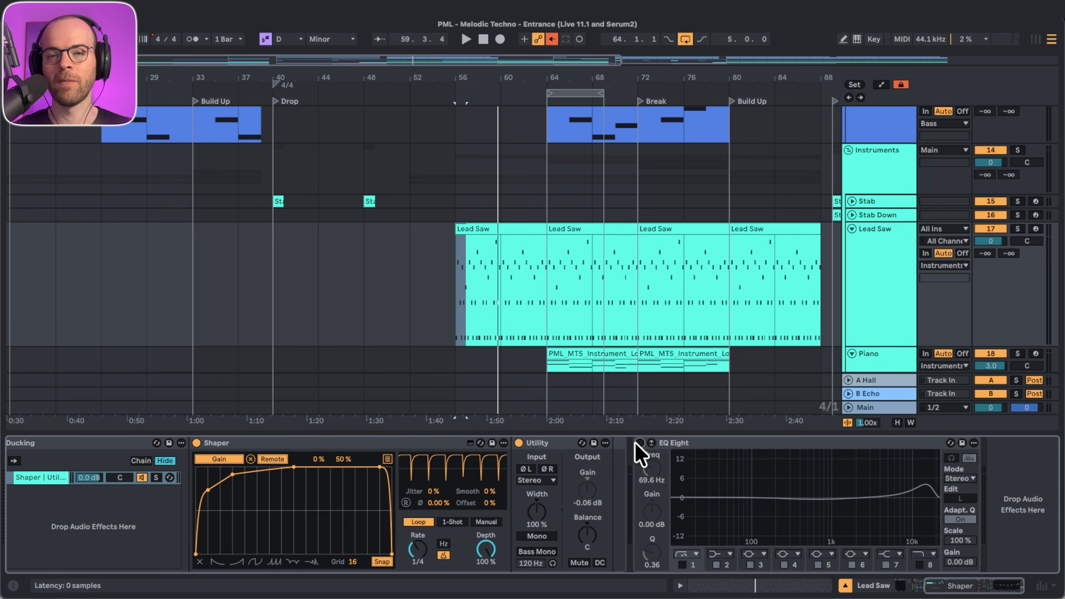
pyautogui.press('space')
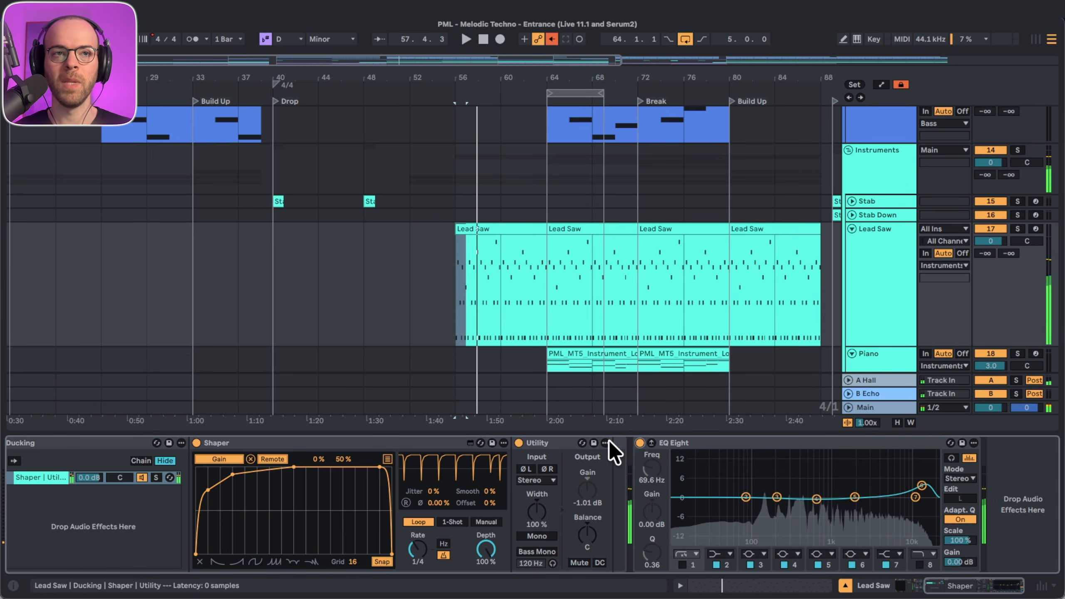
# Play the Lead Saw while lowering Serum 2's Mod Wheel to about 22% and returning it to 100%.
pyautogui.hscroll(-5, 528, 442)
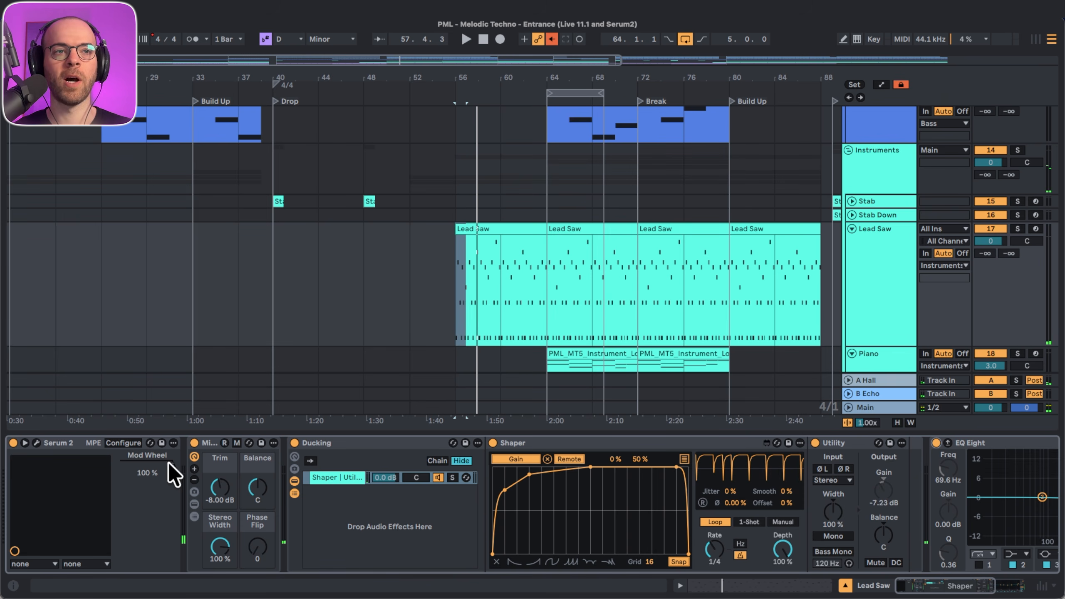
pyautogui.press('space')
pyautogui.moveTo(171, 464); pyautogui.dragTo(120, 464)
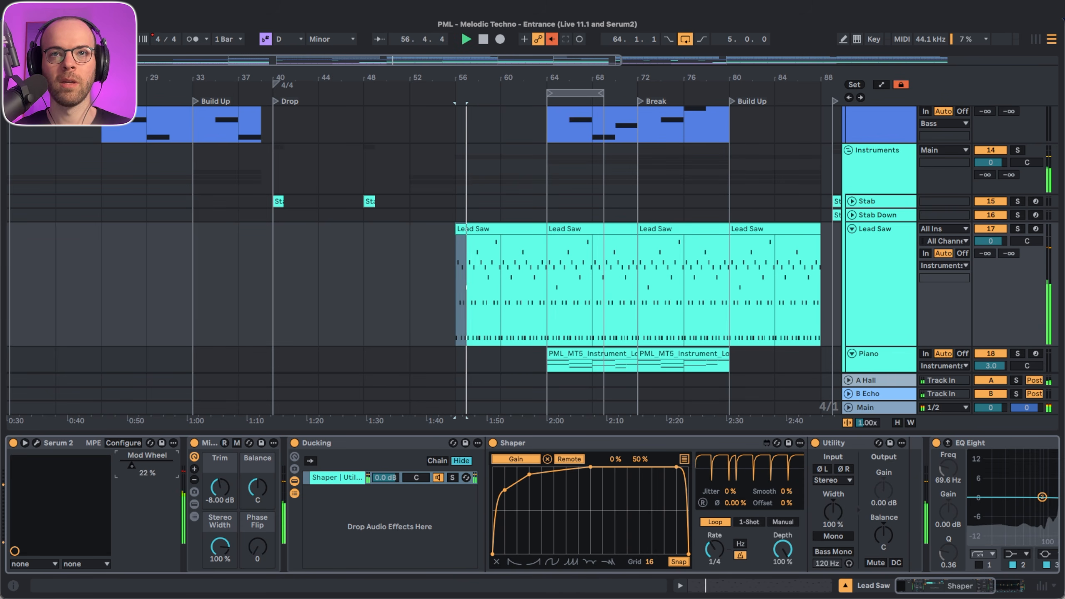
pyautogui.press('space')
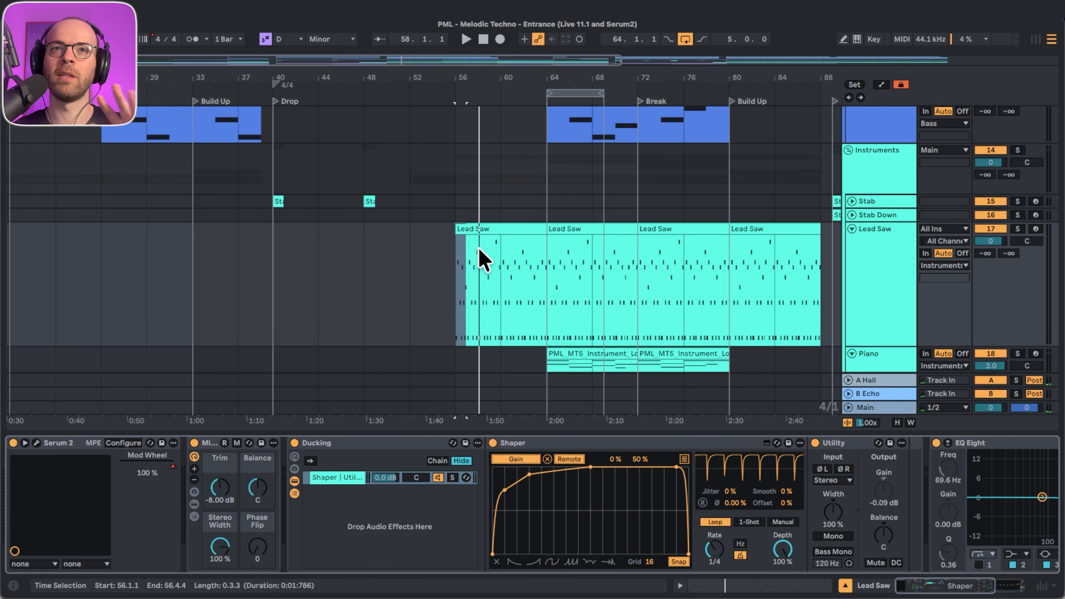
# Open the first Lead Saw clip's notes and show only the notes of the scale.
pyautogui.doubleClick(493, 230)
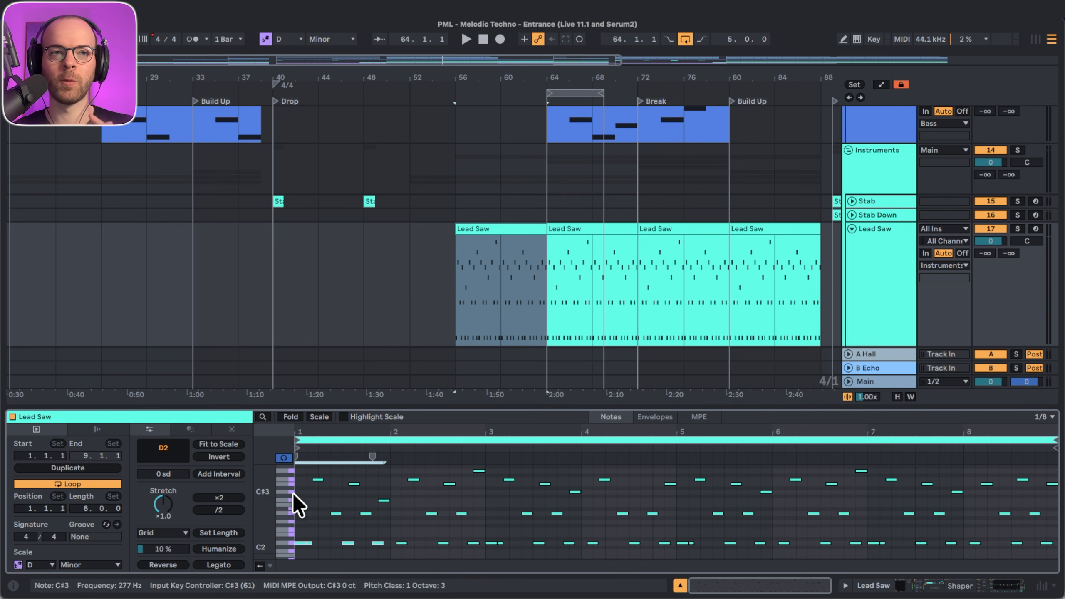
pyautogui.click(319, 417)
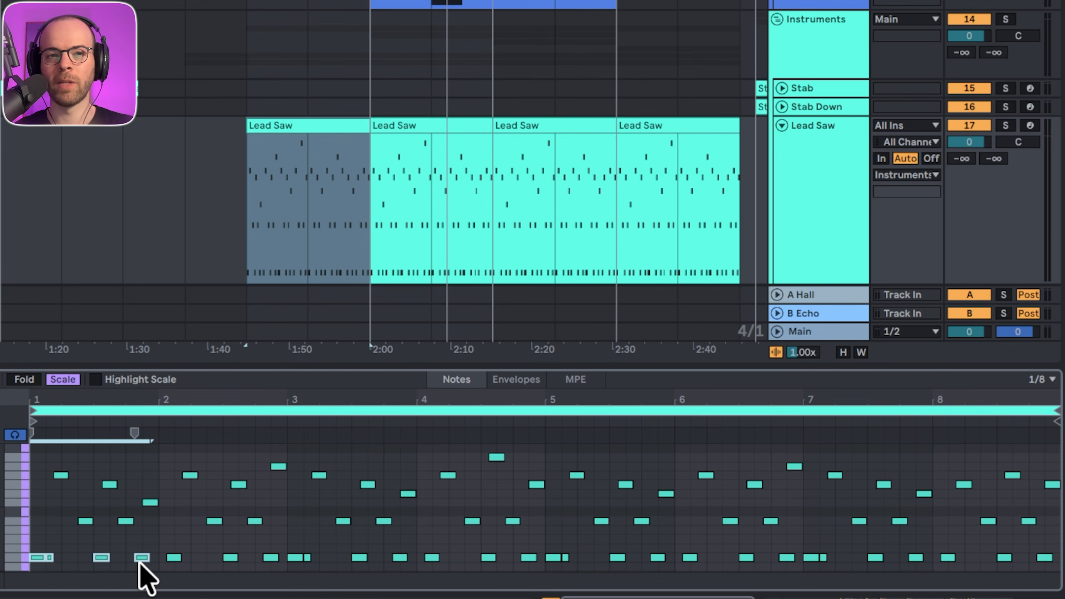
# Try transposing the lowest Lead Saw notes in bar 1 up one octave, move them back down, and play the phrase.
pyautogui.moveTo(157, 567); pyautogui.dragTo(15, 553)
pyautogui.hotkey('shift', 'Up')
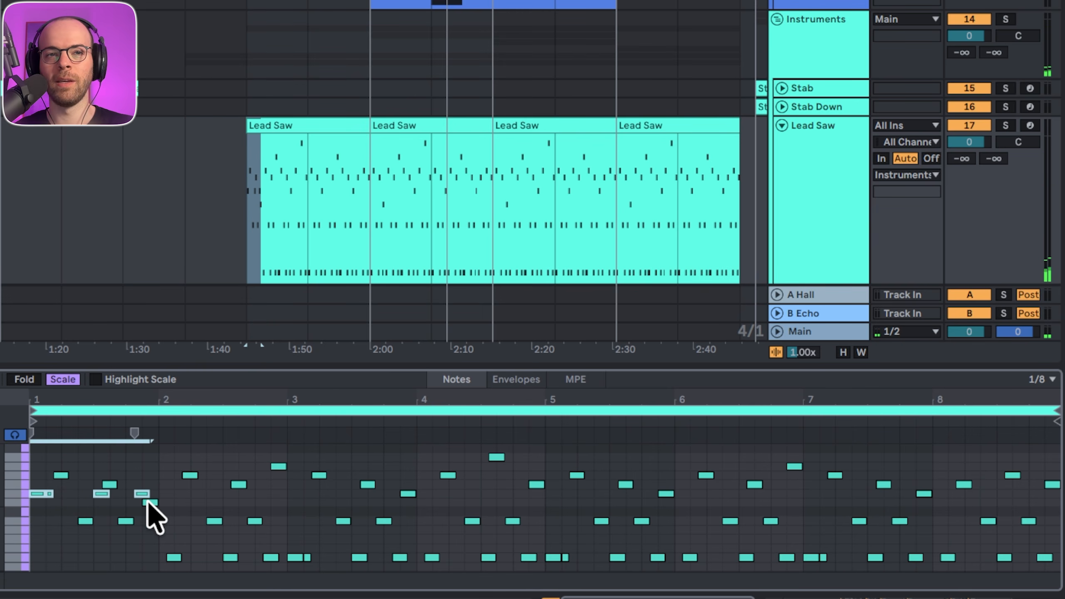
pyautogui.hotkey('shift', 'Down')
pyautogui.press('space')
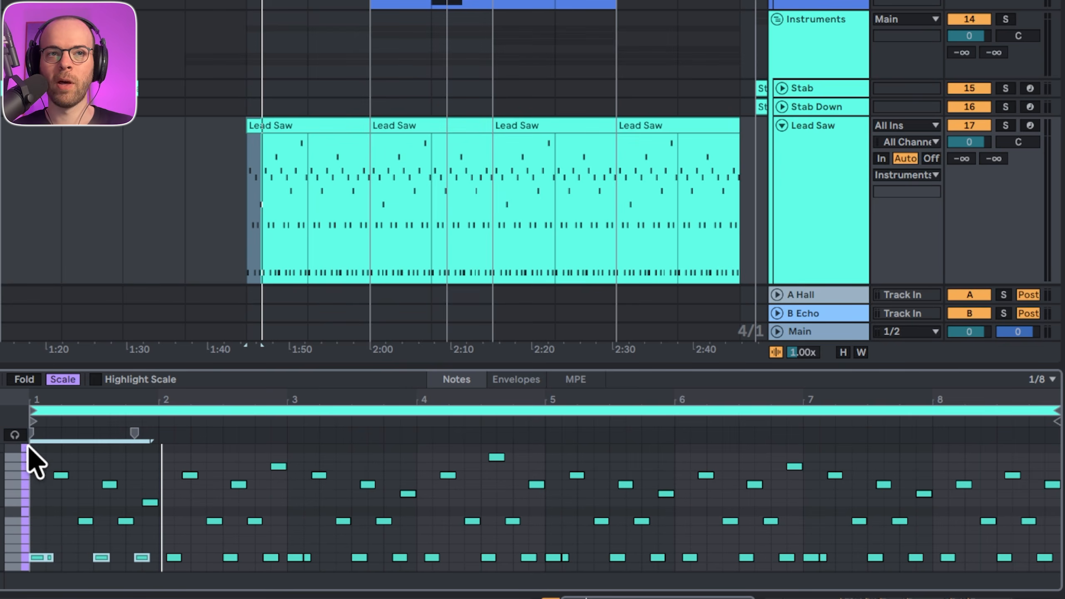
# Select the Lead Saw phrases in bars 2, 3 and 4 in turn and play the bar 4 notes to compare them.
pyautogui.moveTo(169, 453); pyautogui.dragTo(276, 562)
pyautogui.moveTo(289, 457); pyautogui.dragTo(416, 560)
pyautogui.moveTo(424, 445); pyautogui.dragTo(536, 562)
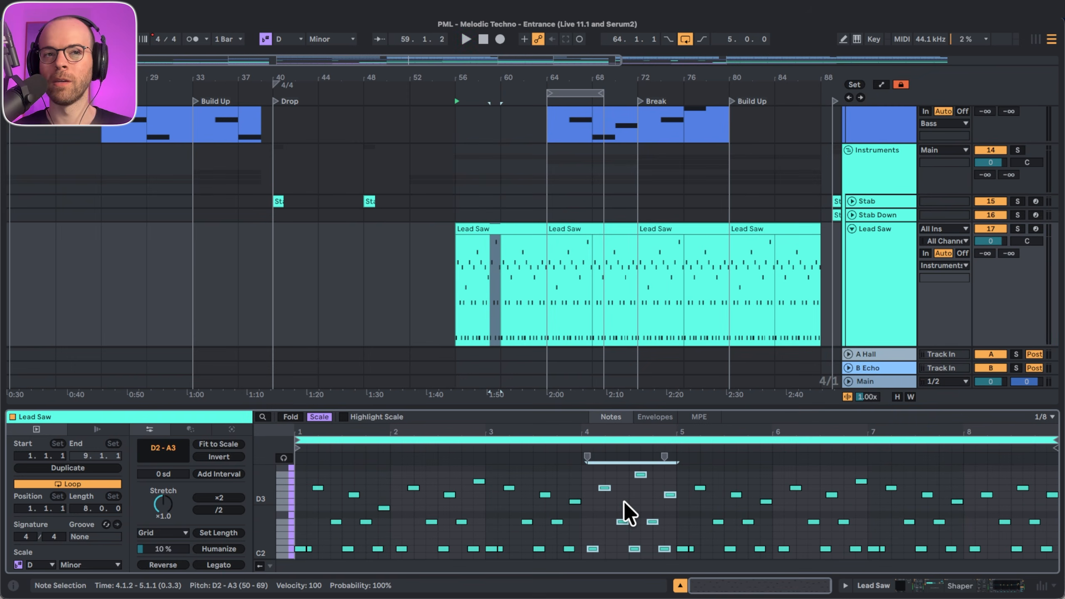
pyautogui.press('space')
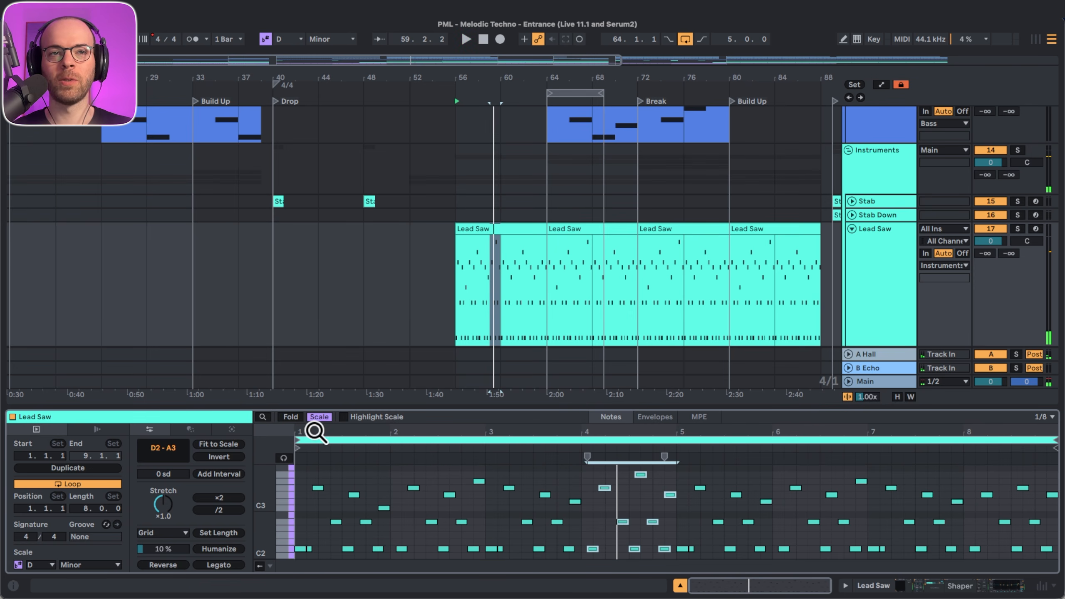
pyautogui.moveTo(315, 433); pyautogui.dragTo(341, 448)
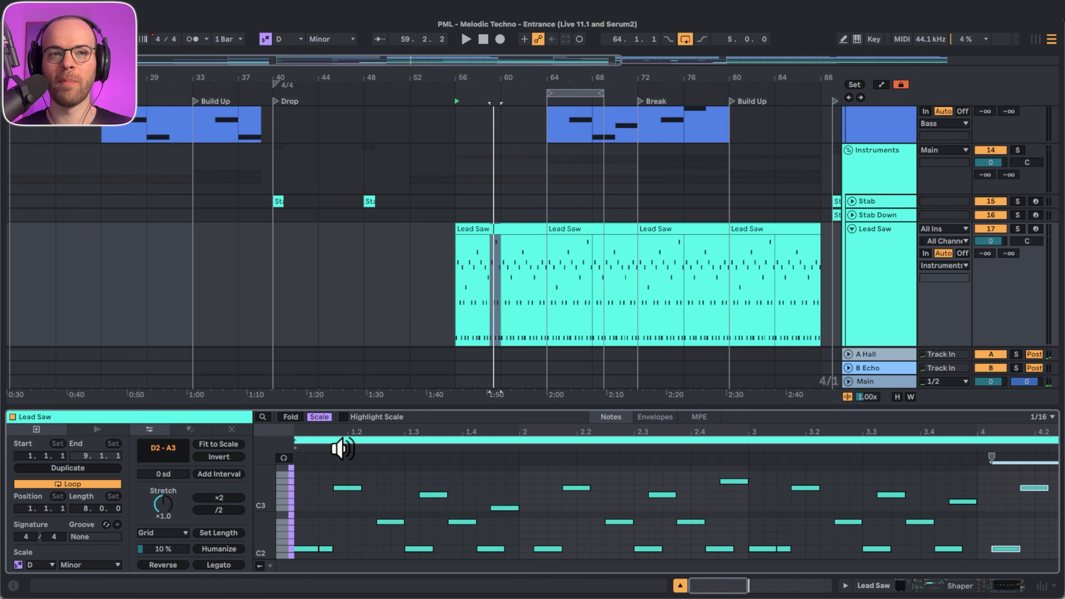
# Select the Lead Saw notes at the start of bar 1 one after another and play the phrase to check their timing.
pyautogui.press('space')
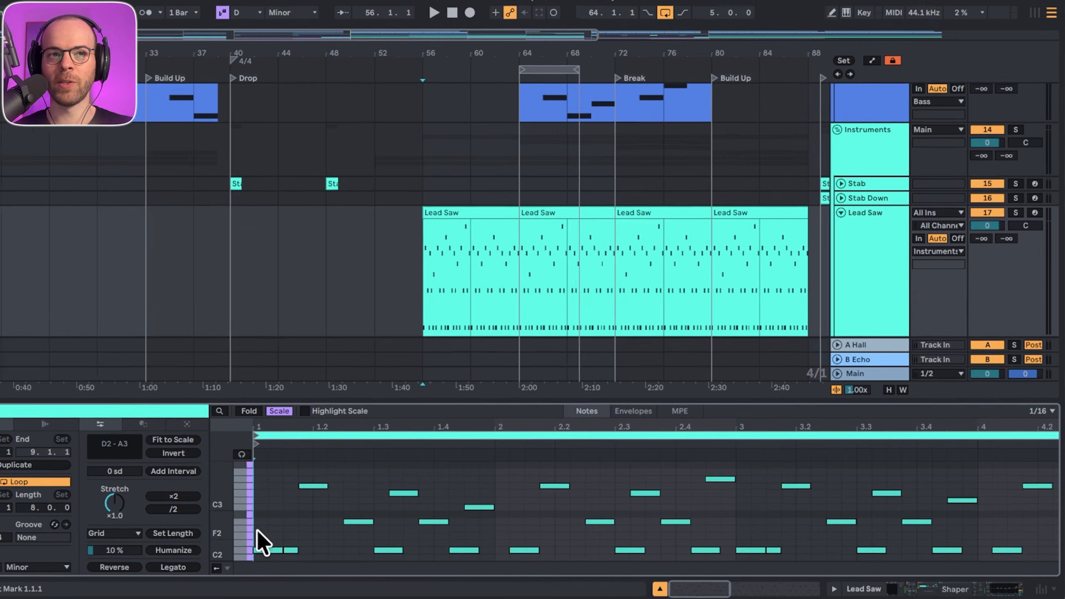
pyautogui.moveTo(257, 531); pyautogui.dragTo(309, 511)
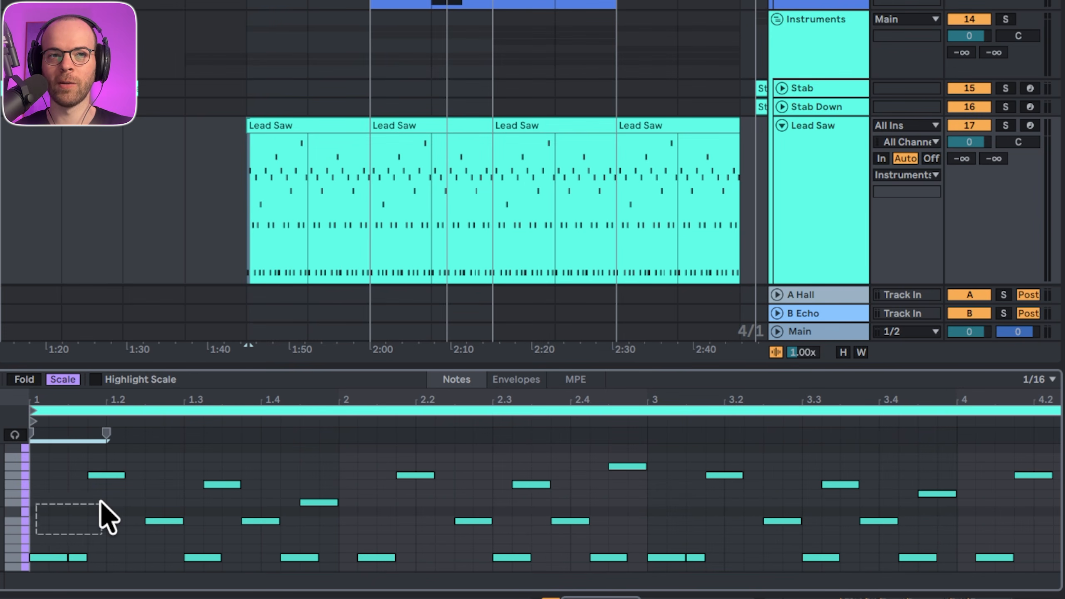
pyautogui.moveTo(100, 501); pyautogui.dragTo(100, 502)
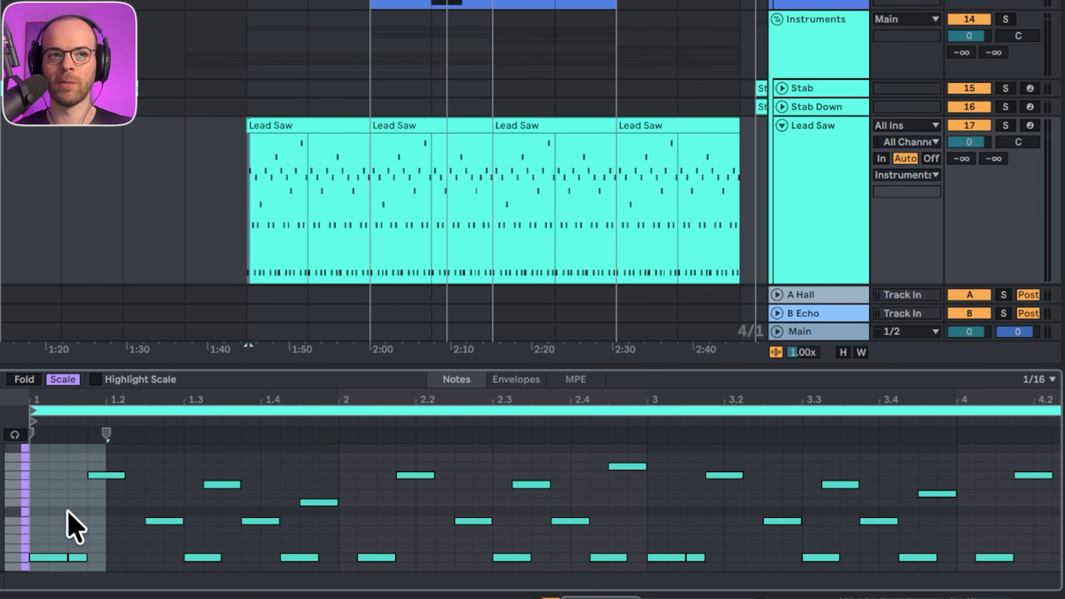
pyautogui.click(30, 517)
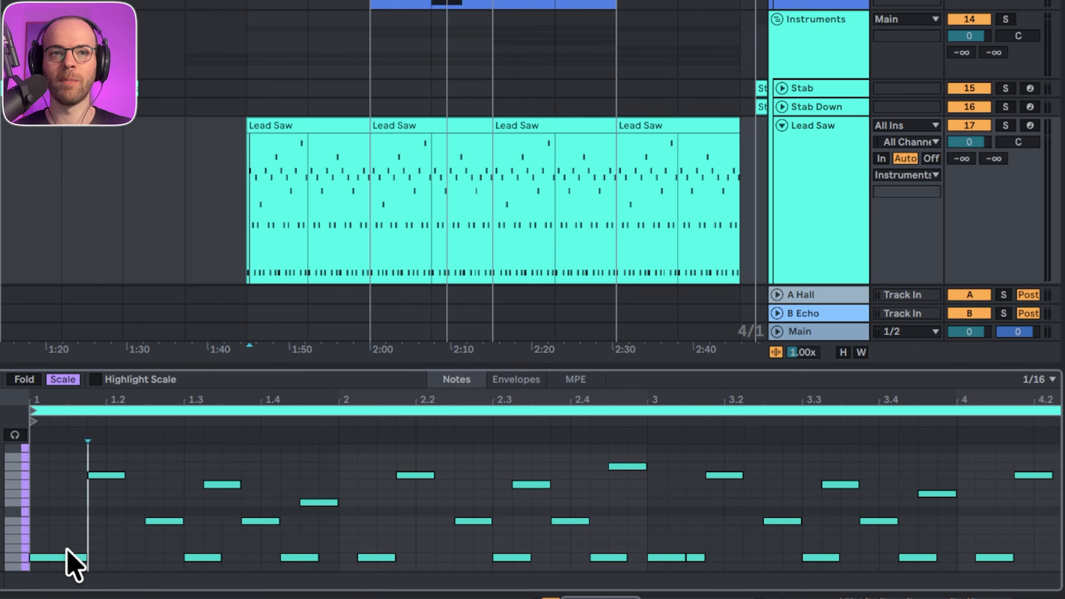
pyautogui.click(49, 534)
pyautogui.click(77, 532)
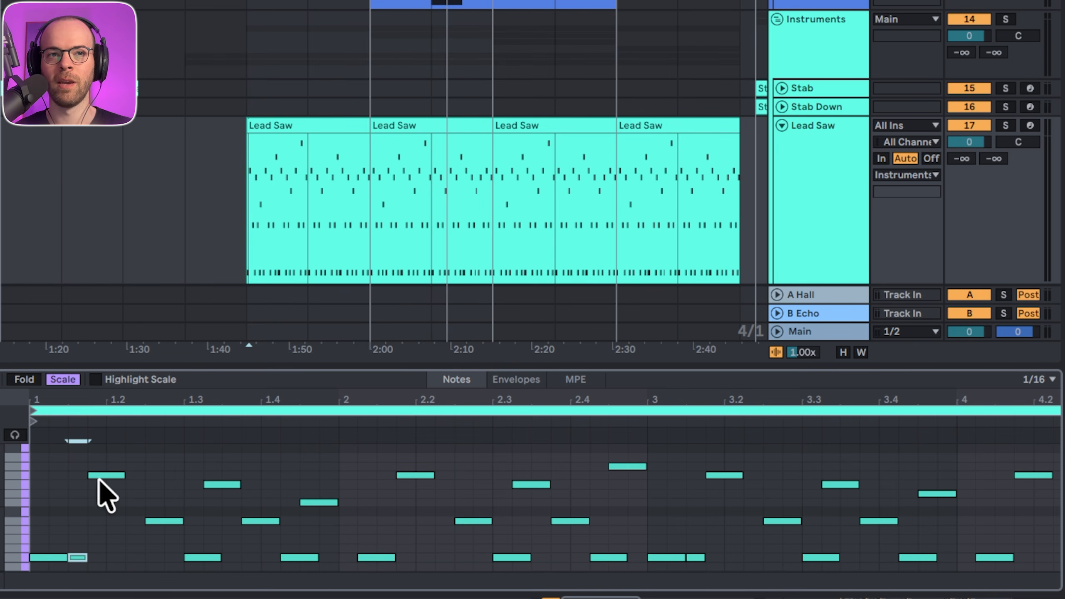
pyautogui.click(108, 513)
pyautogui.click(165, 522)
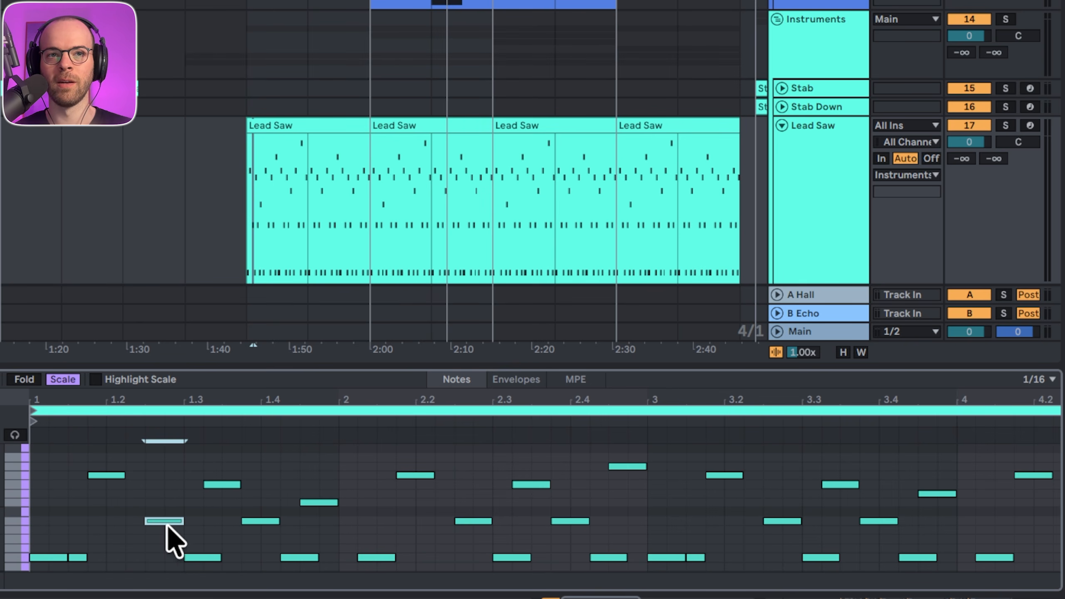
pyautogui.click(260, 520)
pyautogui.press('space')
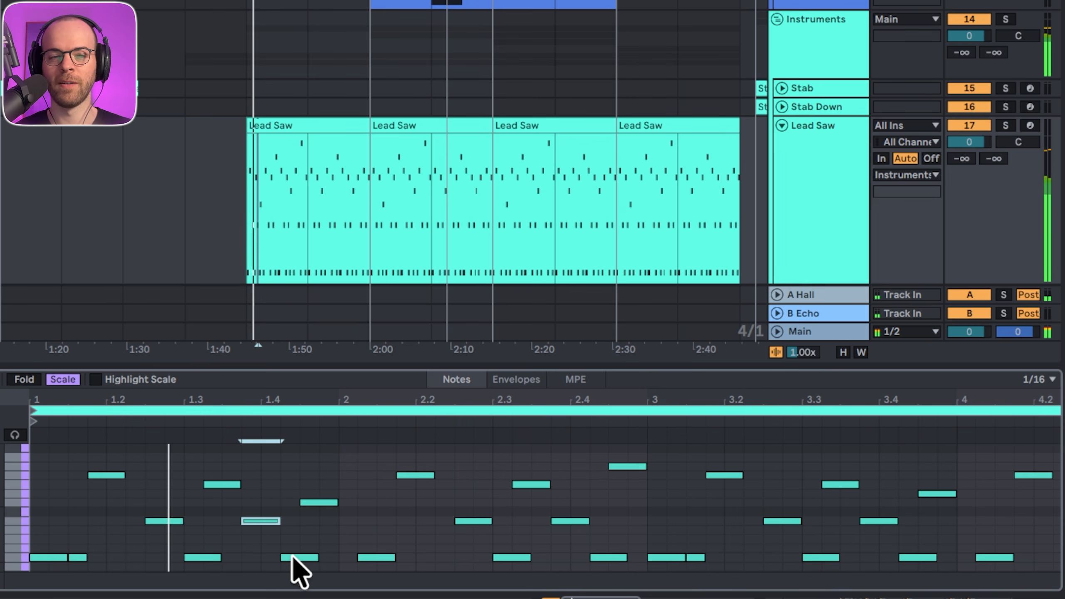
# Try moving three syncopated Lead Saw notes in bar 1 one sixteenth later, and play the straighter rhythm.
pyautogui.click(101, 480)
pyautogui.click(103, 475)
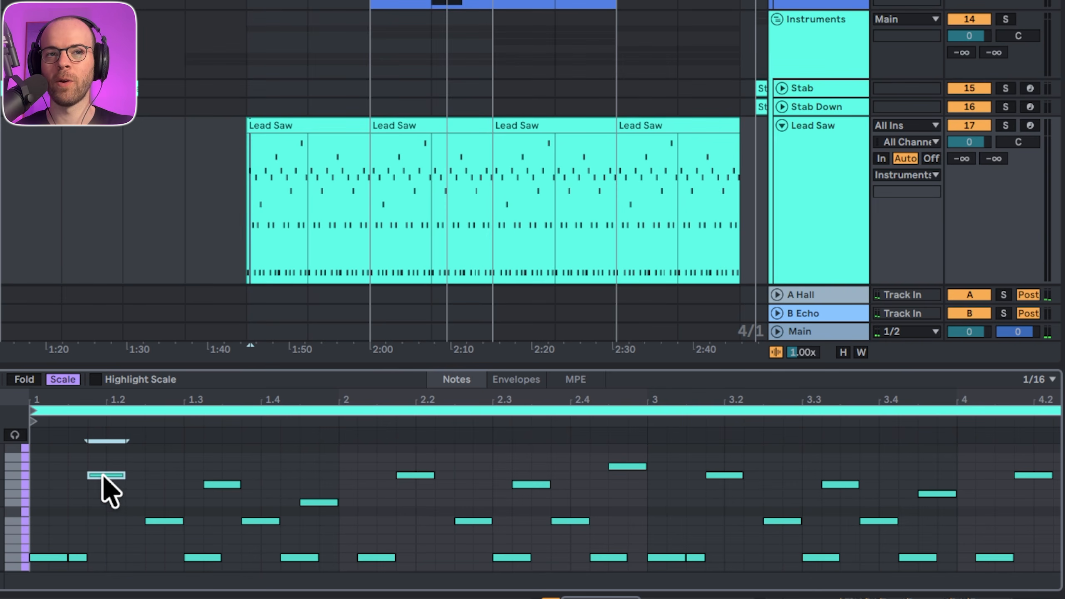
pyautogui.press('Right')
pyautogui.click(216, 485)
pyautogui.press('Right')
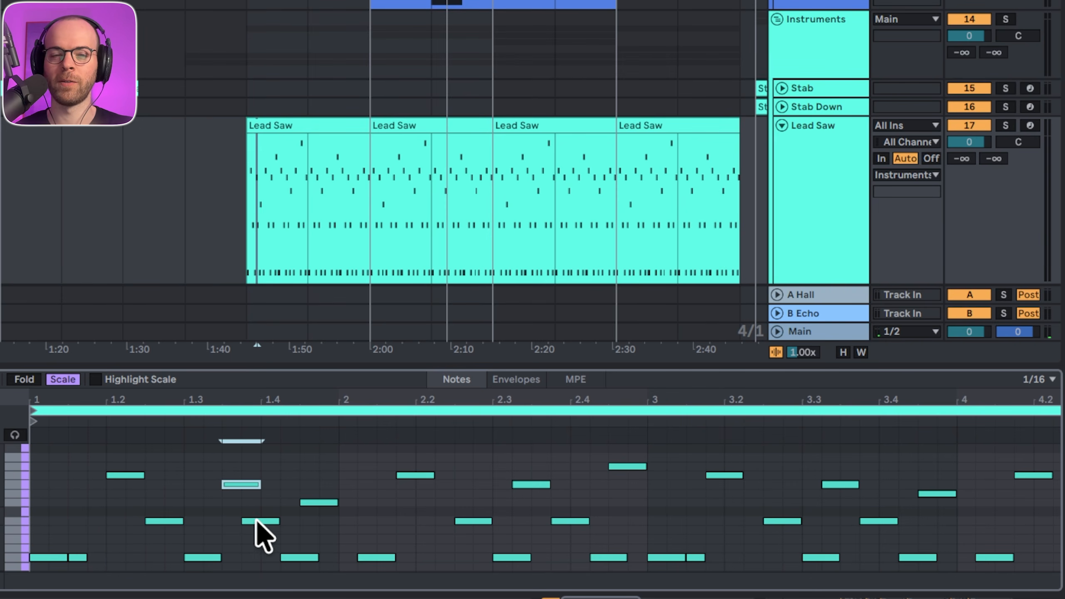
pyautogui.press('space')
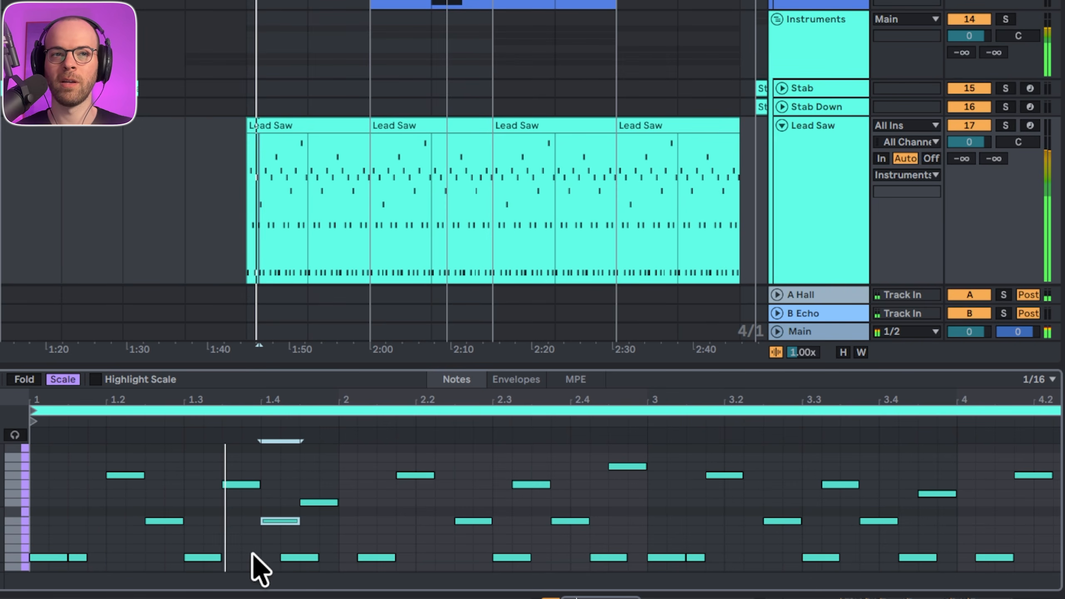
pyautogui.press('space')
pyautogui.press('space')
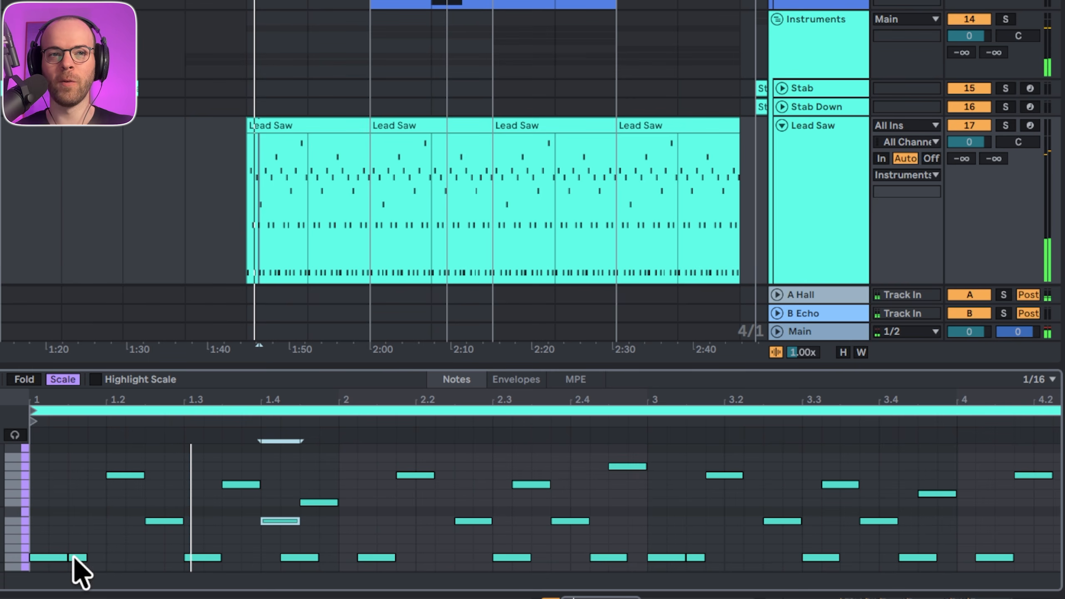
# Try lengthening the first low note to beat 1.2 during playback, undo it together with the note shifts, and stop playback.
pyautogui.click(63, 557)
pyautogui.moveTo(62, 557); pyautogui.dragTo(106, 557)
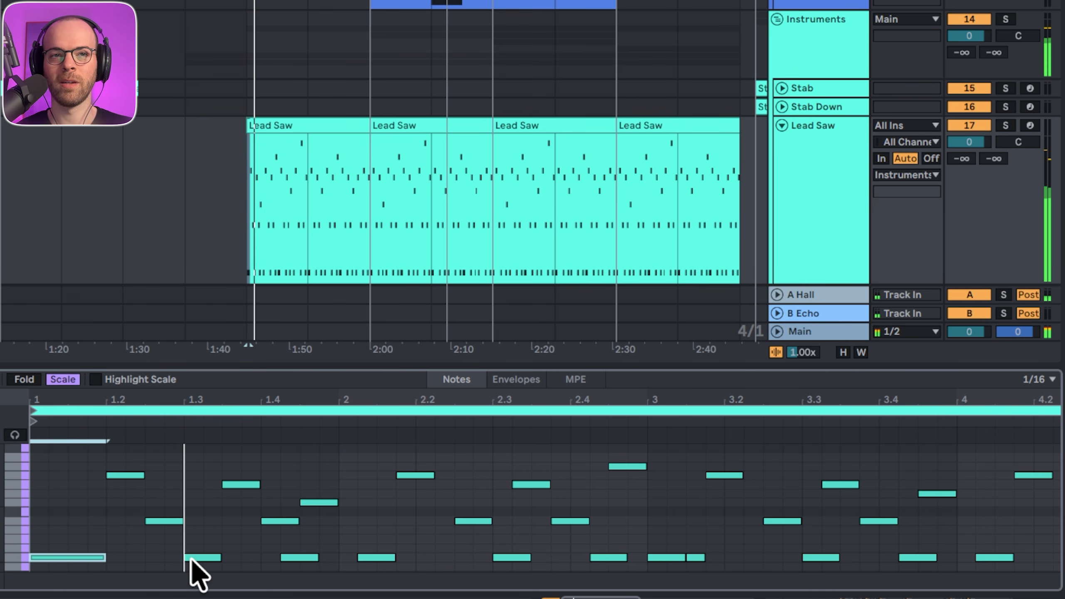
pyautogui.hotkey('ctrl', 'z')
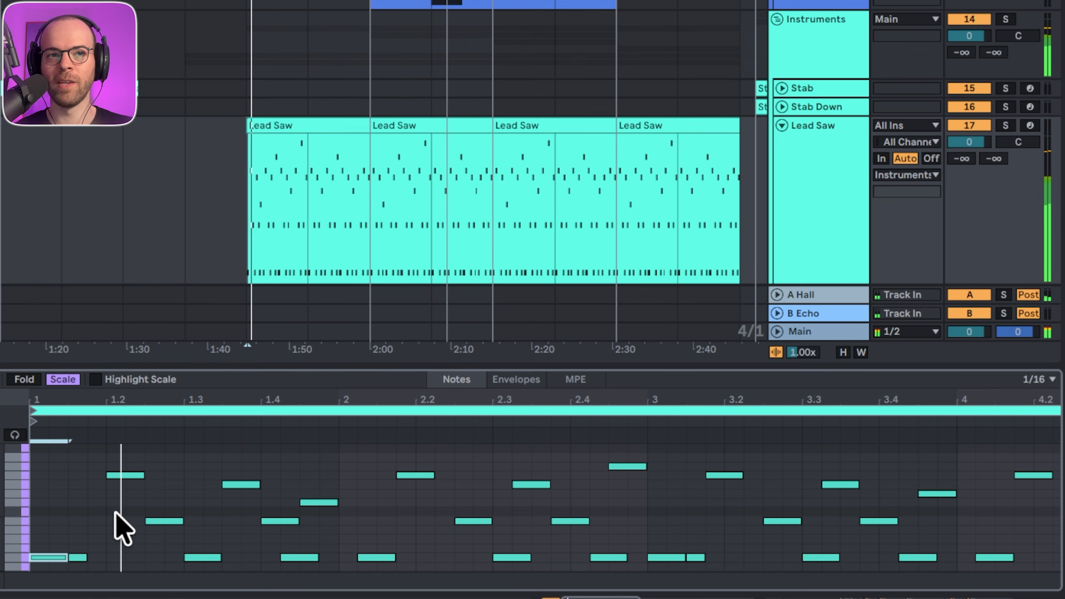
pyautogui.hotkey('ctrl', 'z')
pyautogui.hotkey('ctrl', 'z')
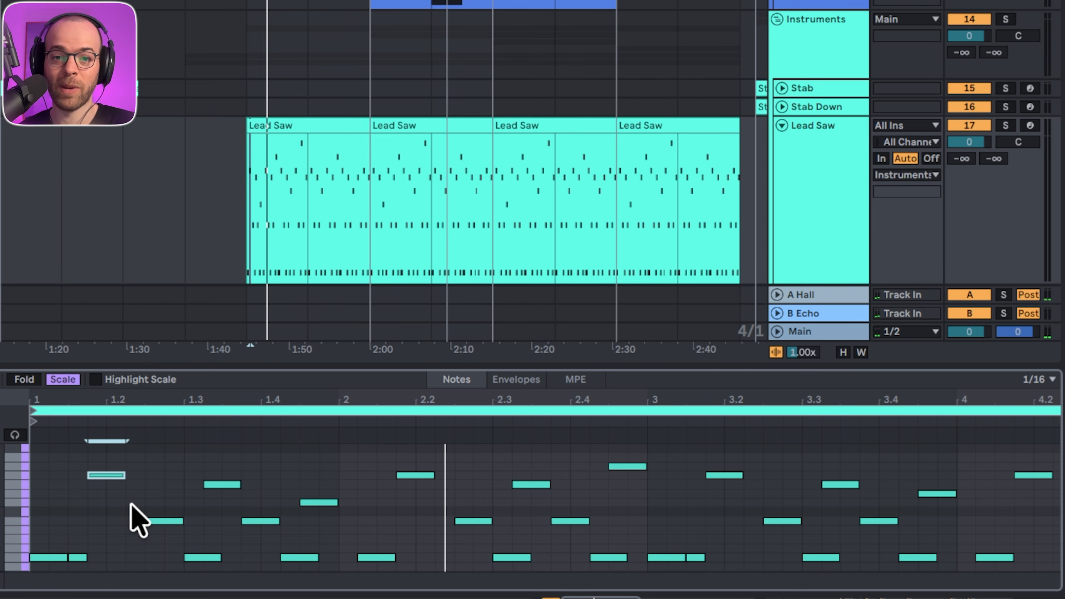
pyautogui.press('space')
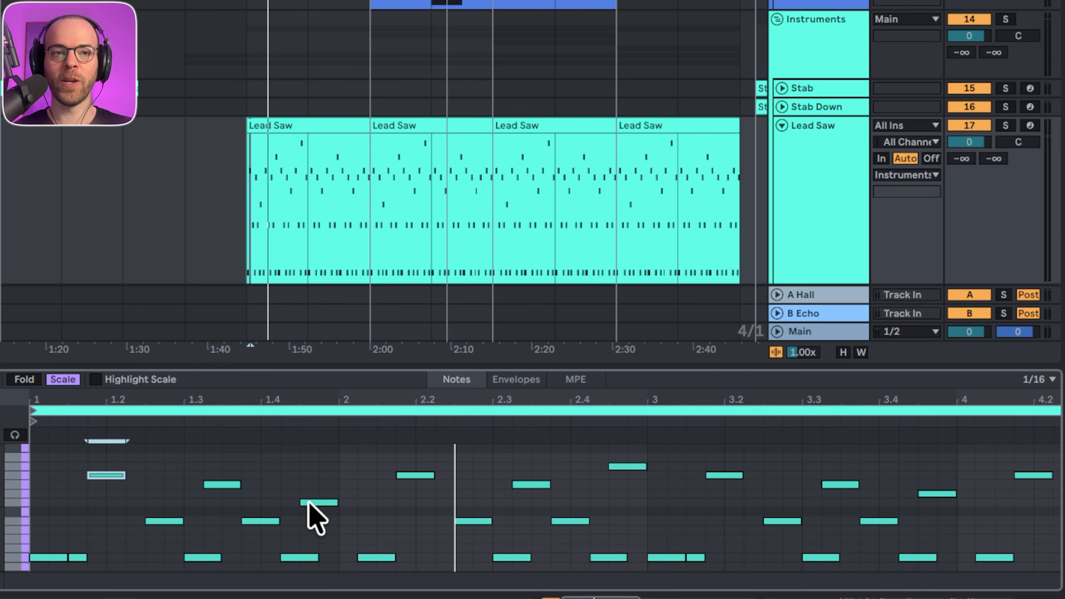
# Select the first low note and the last two upper notes of bar 1 in turn to review their rhythmic placement.
pyautogui.click(55, 558)
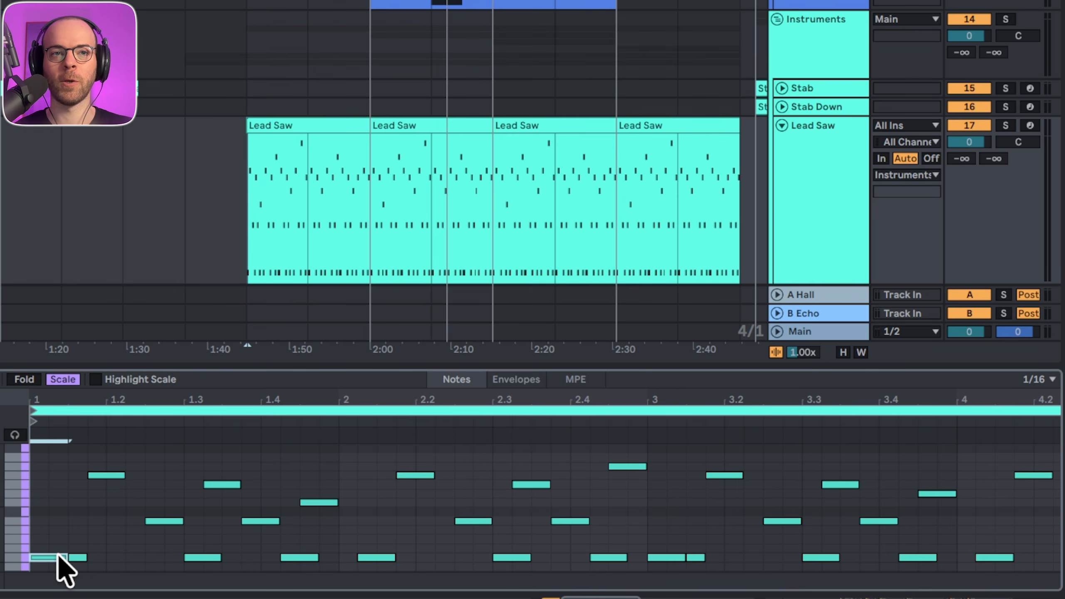
pyautogui.click(224, 485)
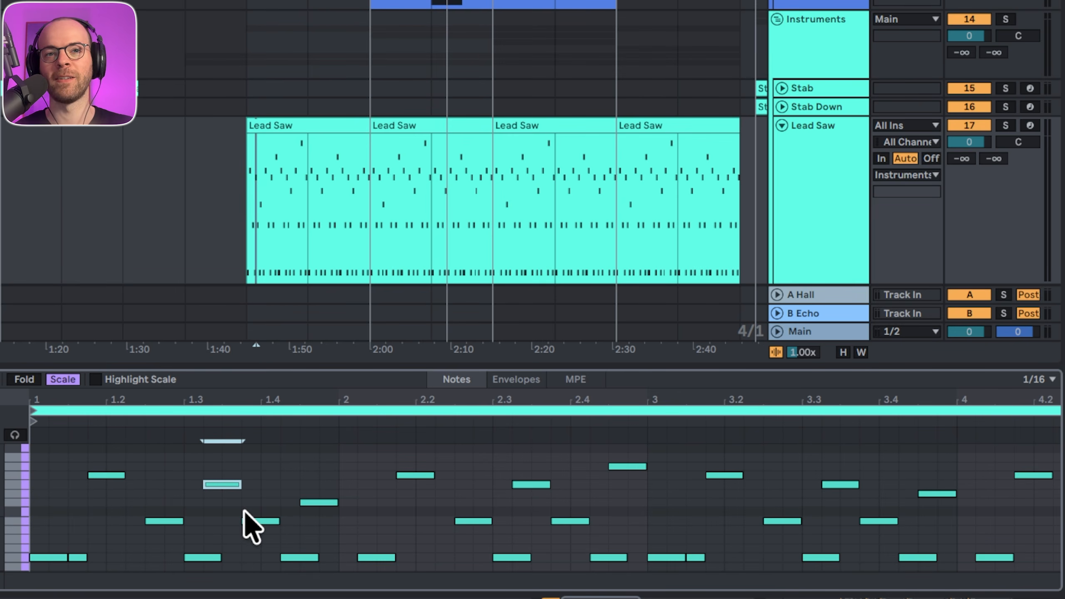
pyautogui.click(305, 506)
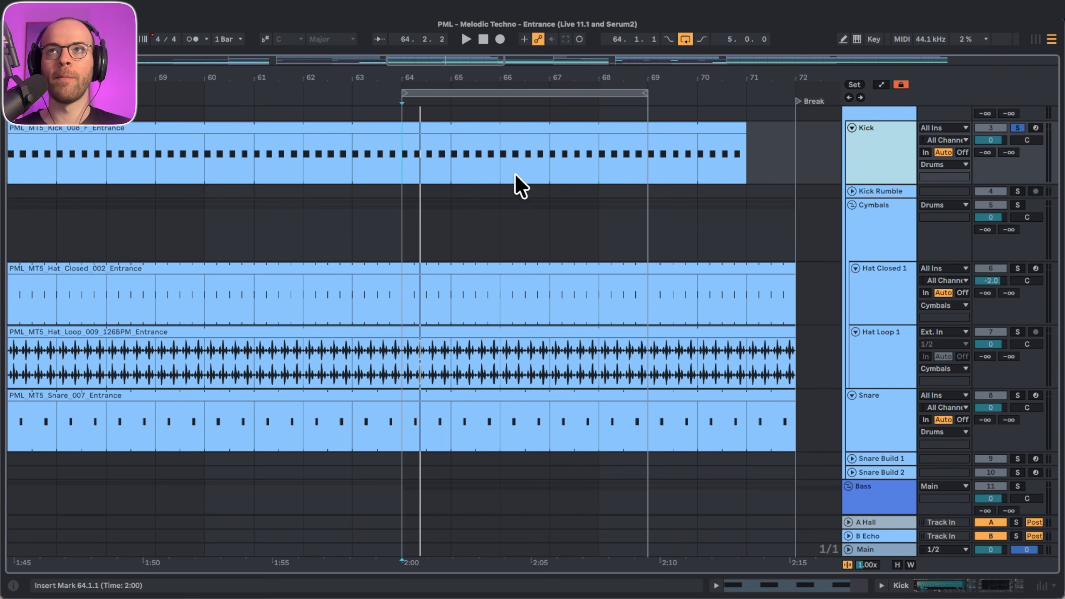
# Play the soloed Kick from bar 64 and open its device chain to view the sample and effects.
pyautogui.press('space')
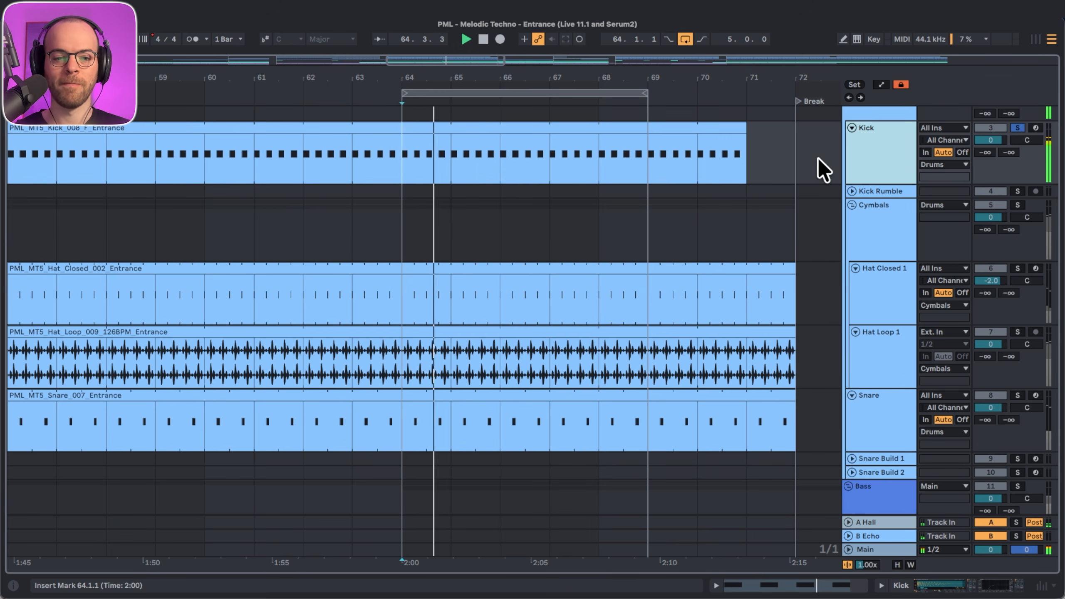
pyautogui.doubleClick(878, 170)
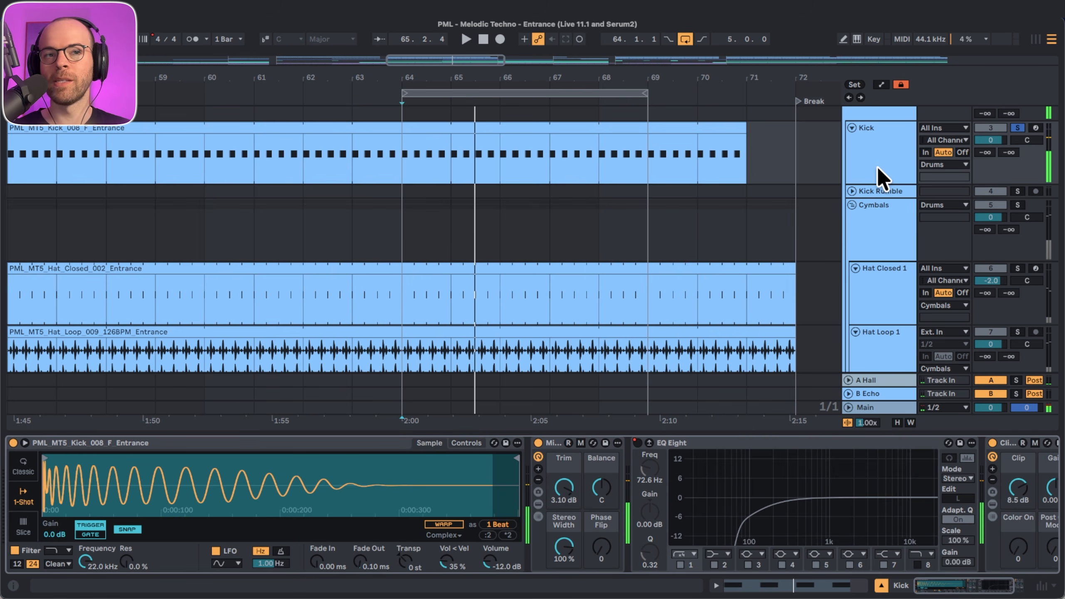
pyautogui.press('space')
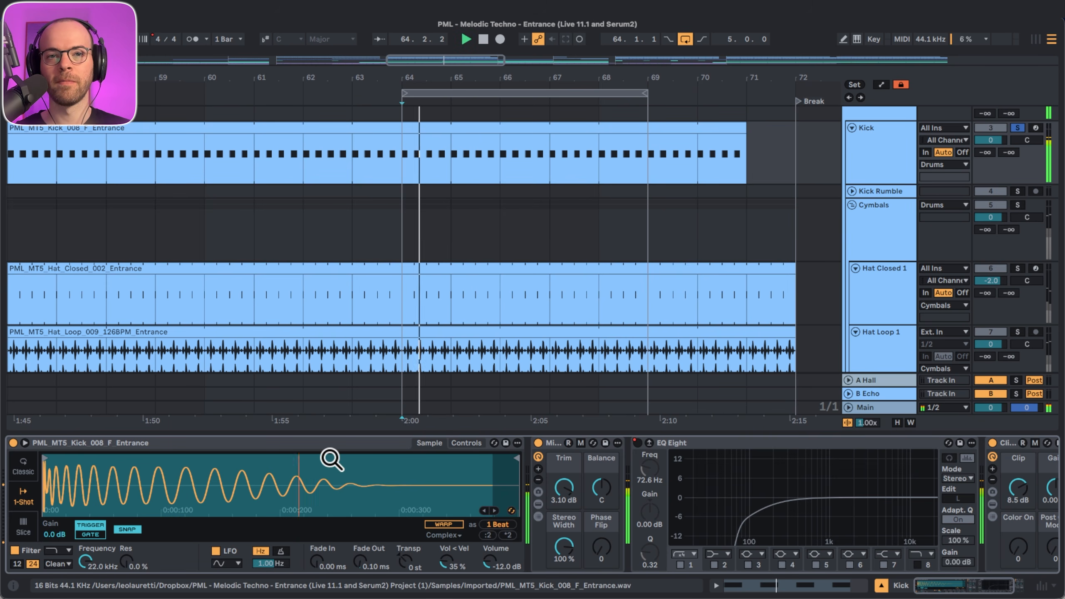
pyautogui.hscroll(3, 599, 493)
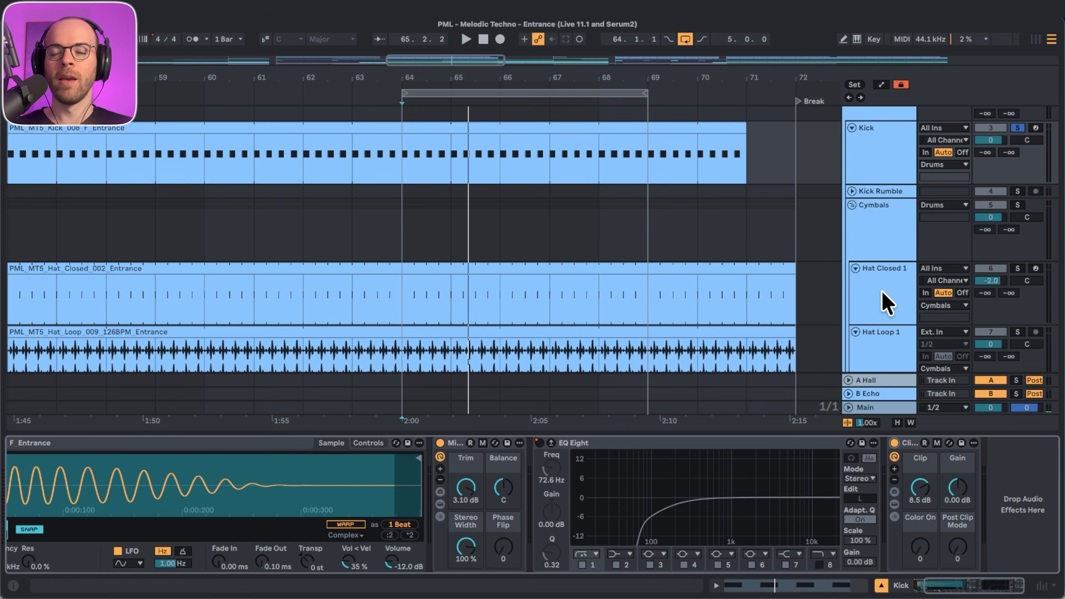
# Solo Hat Loop 1 and Hat Closed 1 along with the Kick, play them together, and view their devices.
pyautogui.click(892, 333)
pyautogui.press('space')
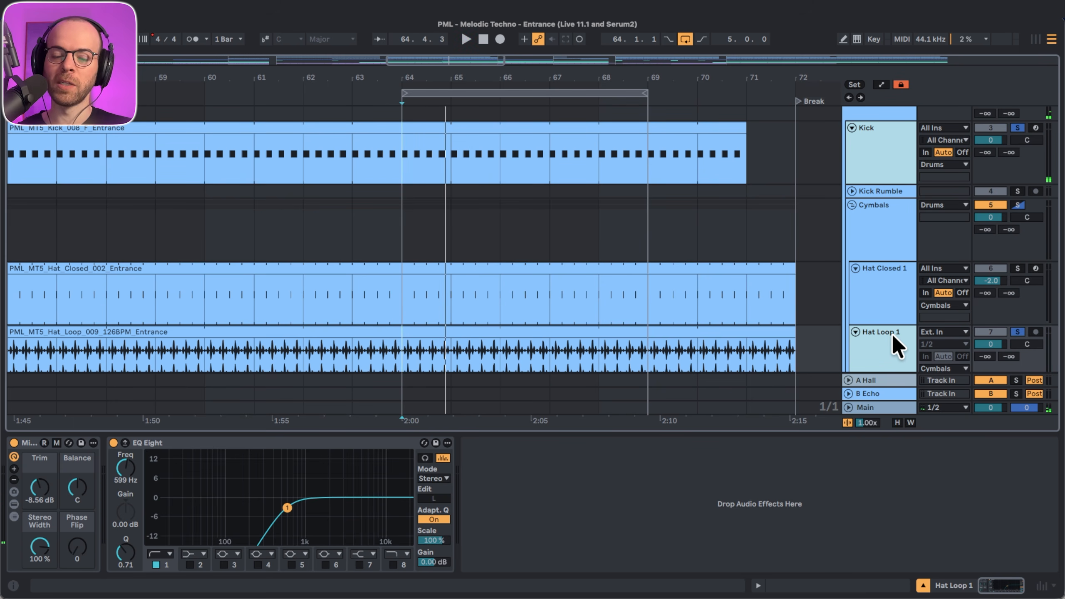
pyautogui.click(888, 308)
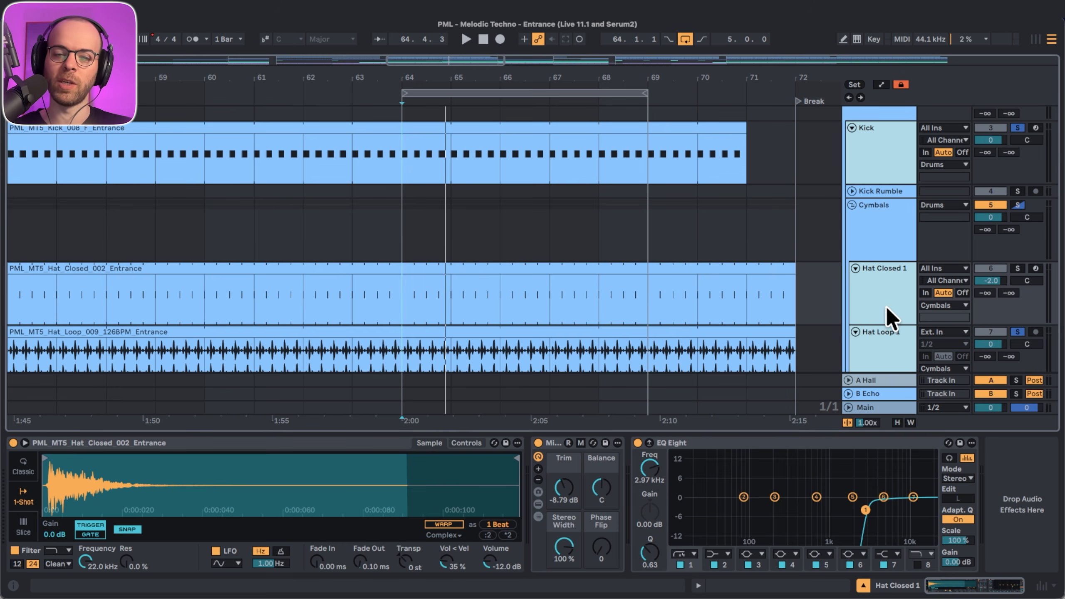
pyautogui.press('space')
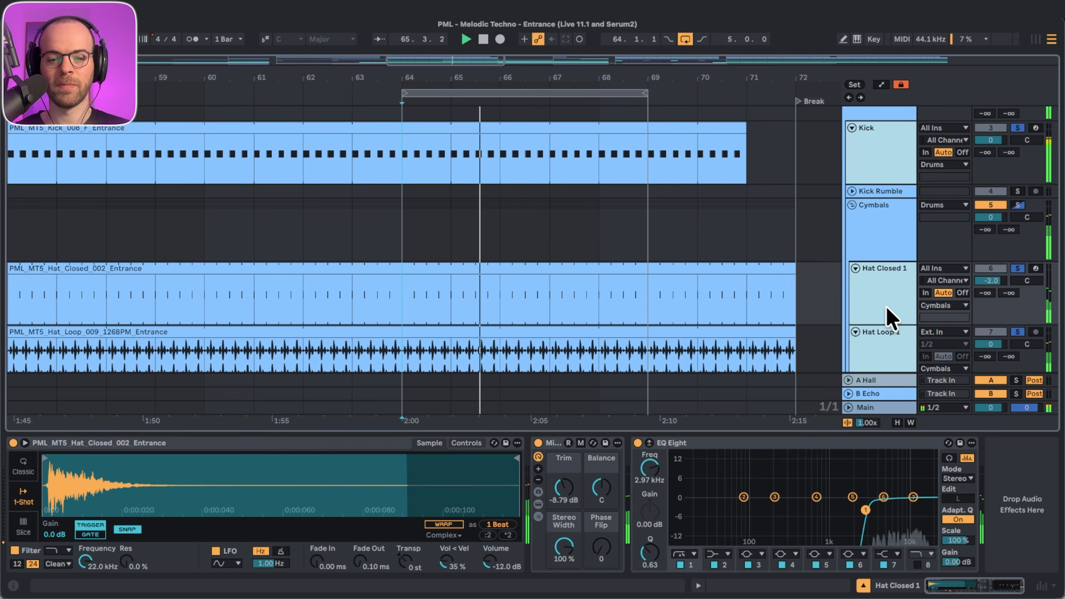
# Add the Snare to the soloed drums, play the groove, and view the Snare's Audio Effect Rack and EQ Eight.
pyautogui.scroll(-5, 886, 302)
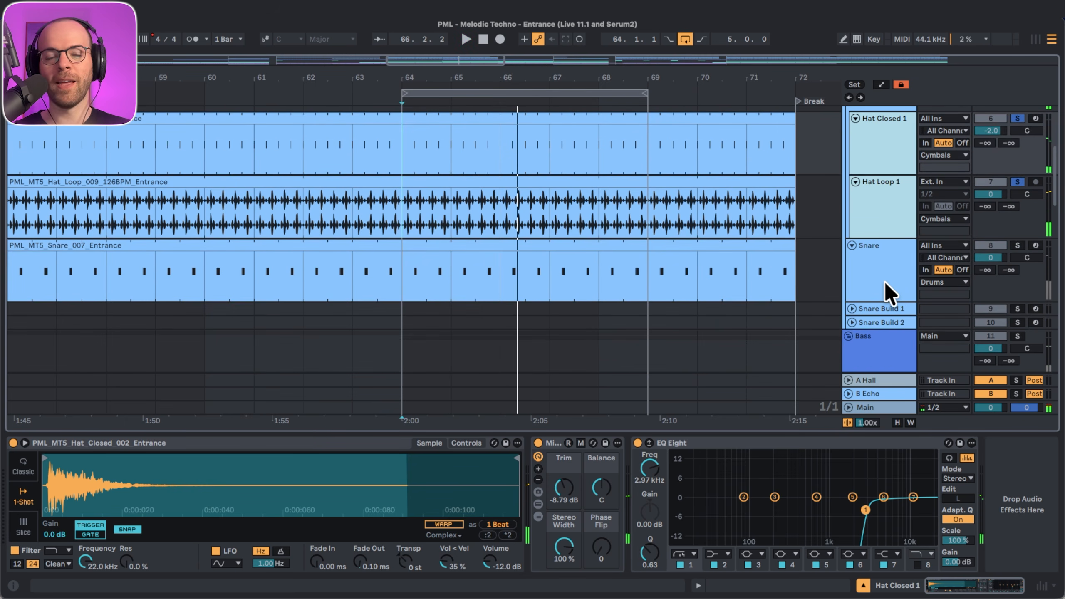
pyautogui.click(882, 278)
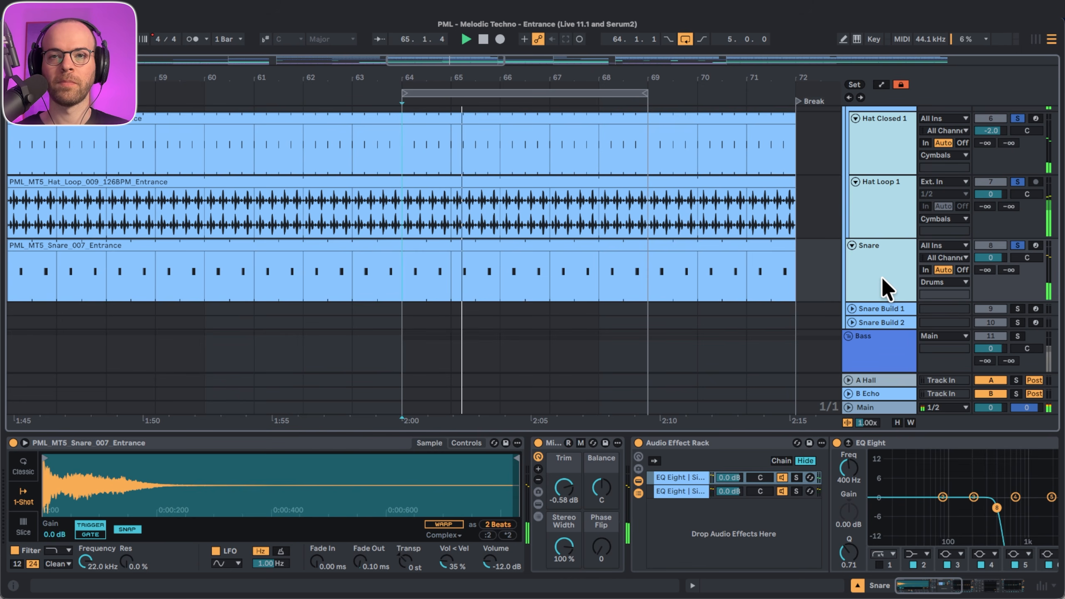
pyautogui.hscroll(2, 708, 463)
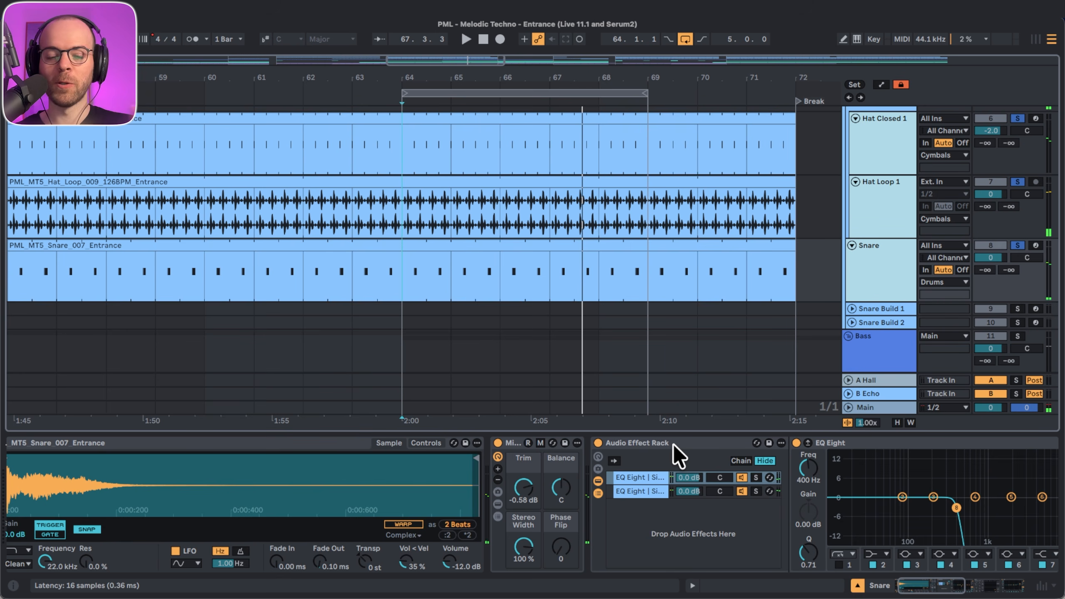
# Clear the solos on the drum tracks and play the full arrangement from bar 64.
pyautogui.click(879, 251)
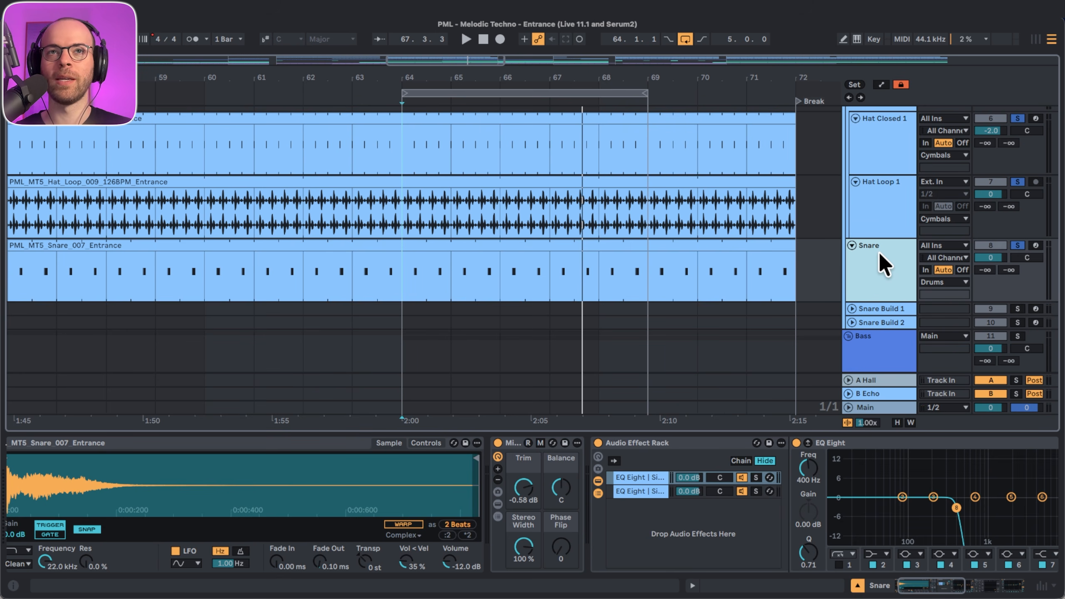
pyautogui.press('s')
pyautogui.scroll(4, 875, 254)
pyautogui.press('space')
pyautogui.scroll(2, 875, 253)
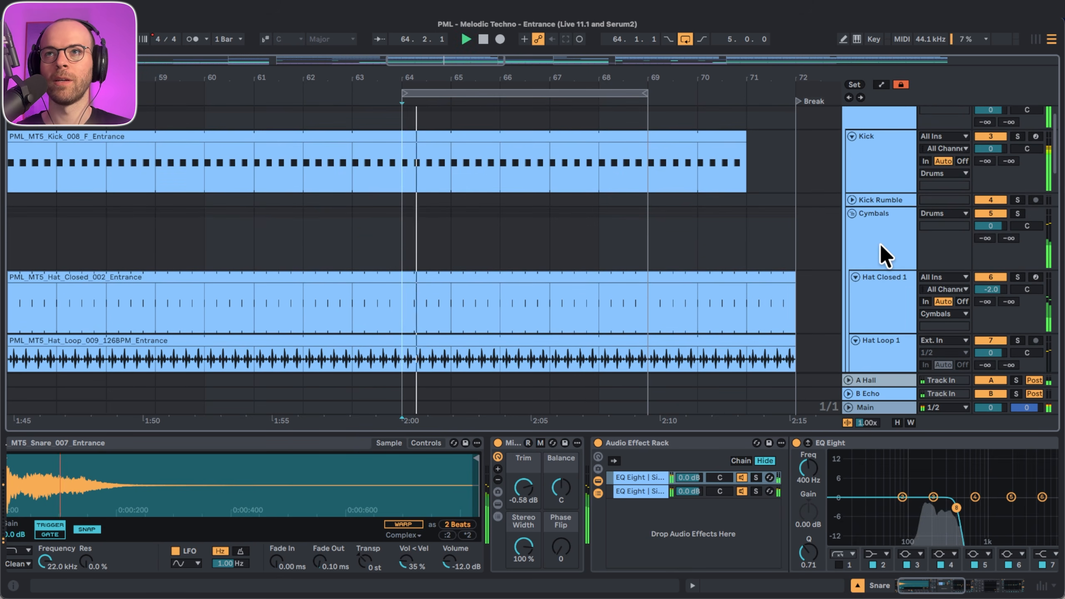
# Mute and reactivate the Cymbals group, the Snare and Hat Closed 1 during playback to compare their effect on the mix.
pyautogui.click(991, 213)
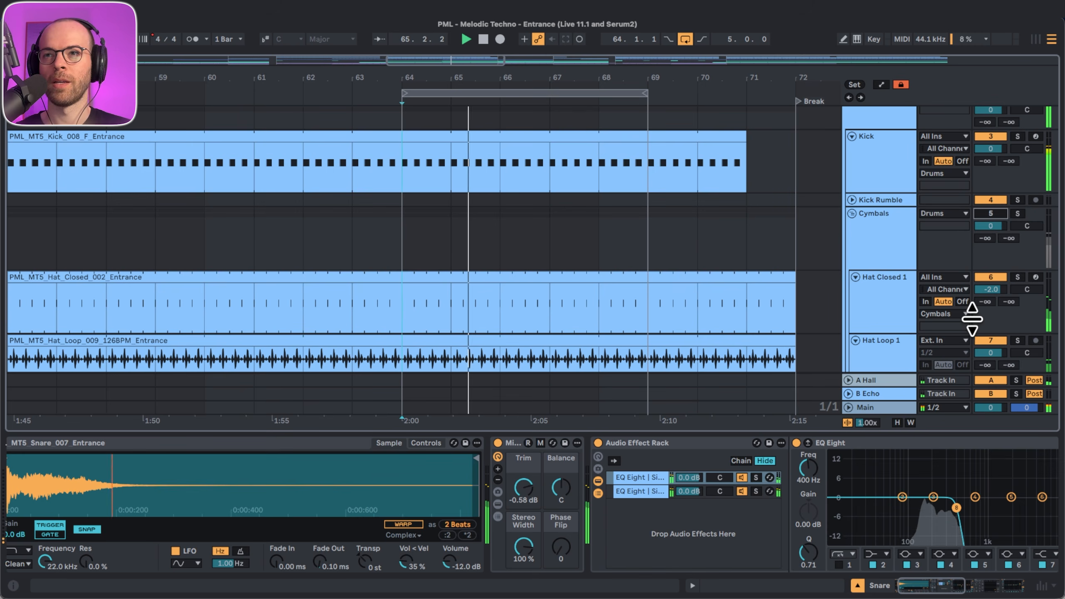
pyautogui.scroll(-3, 970, 304)
pyautogui.click(990, 333)
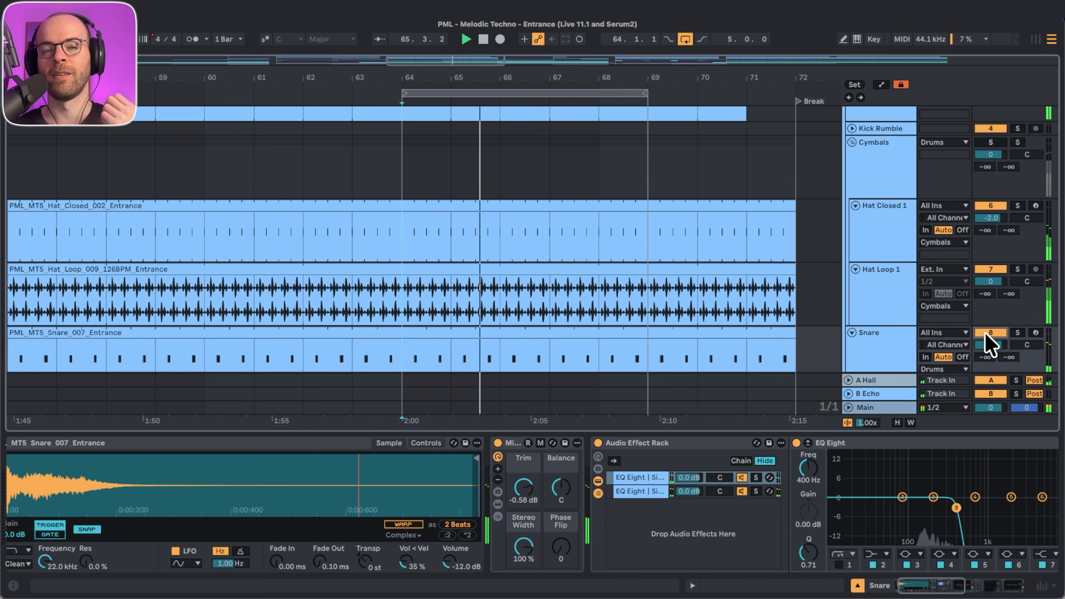
pyautogui.click(989, 333)
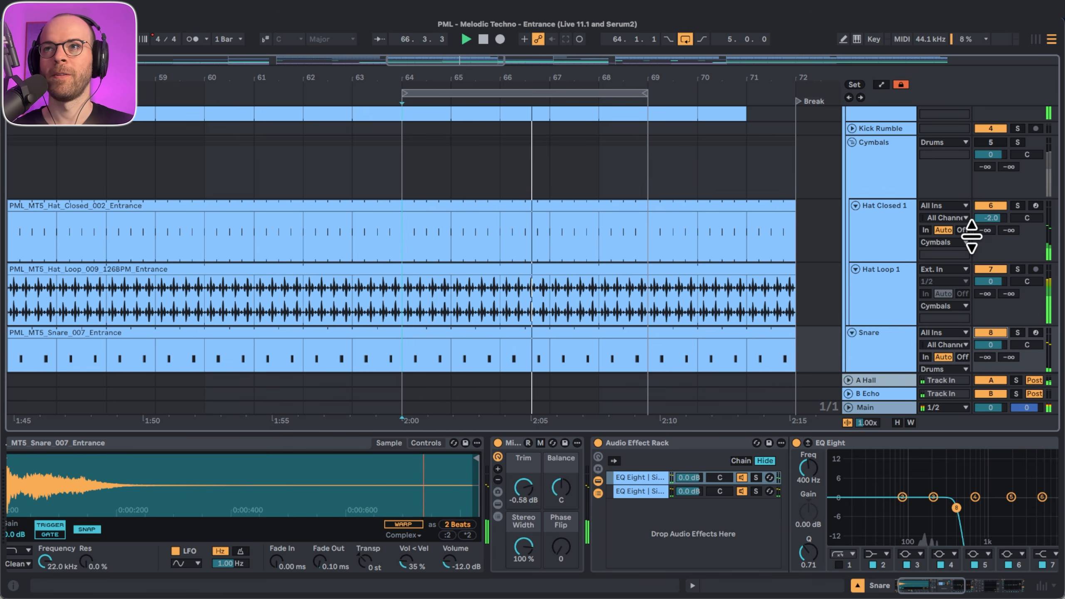
pyautogui.click(984, 205)
pyautogui.click(989, 143)
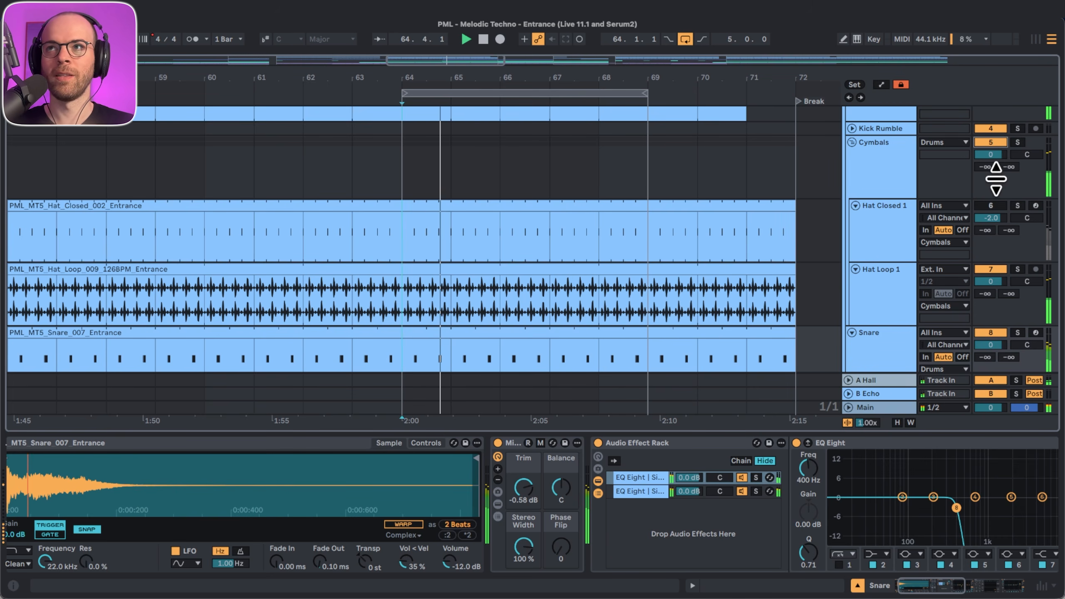
pyautogui.click(991, 205)
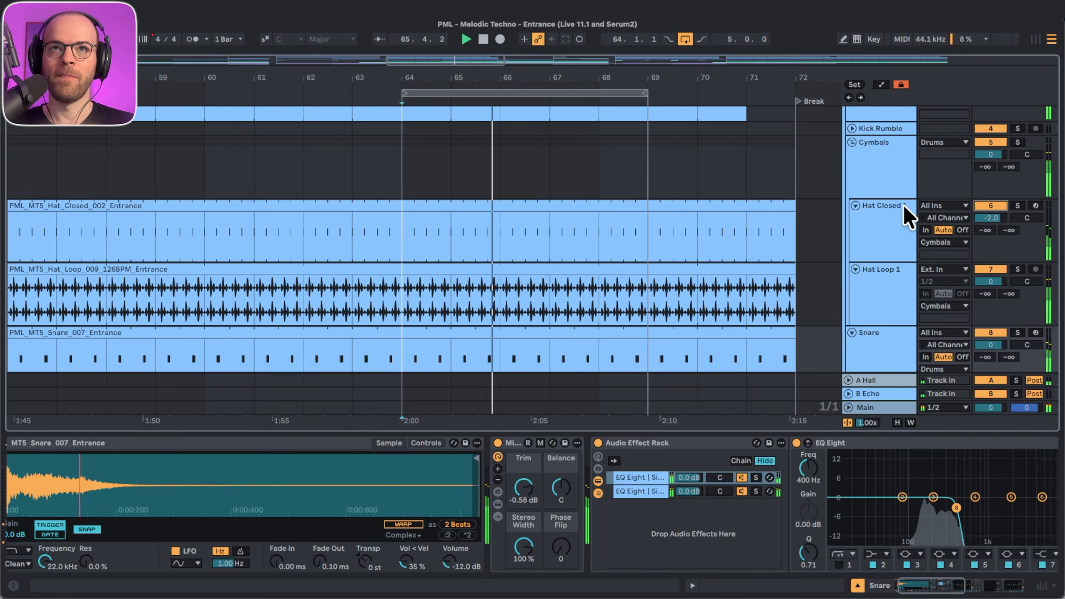
# Play the loop from bar 64 and clear the Bass Saw's solo, leaving only the Bassline track soloed within the Bass group.
pyautogui.click(867, 226)
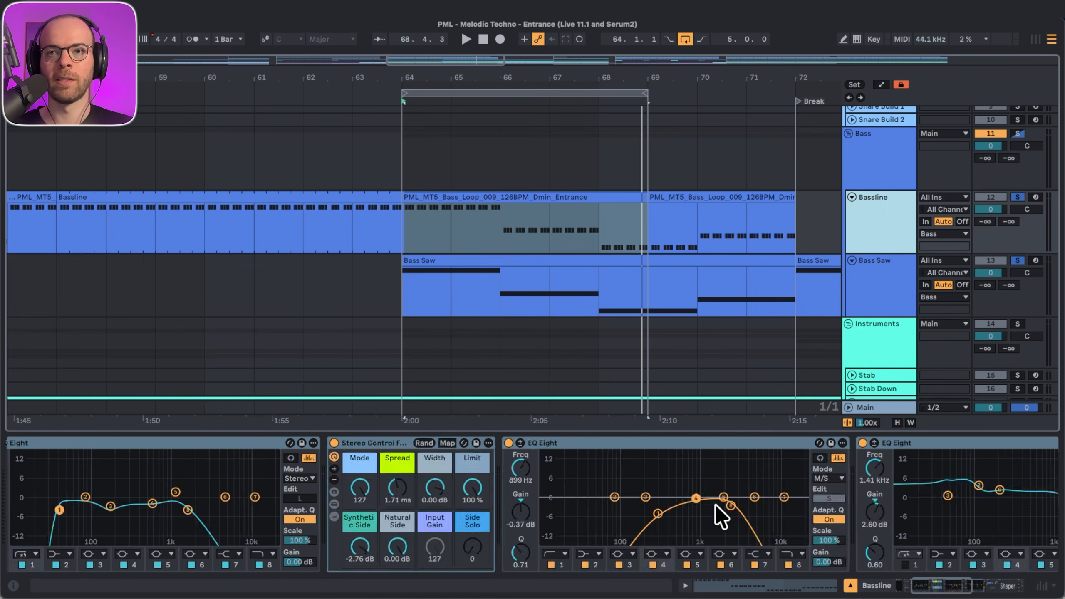
pyautogui.click(352, 443)
pyautogui.hscroll(-10, 359, 442)
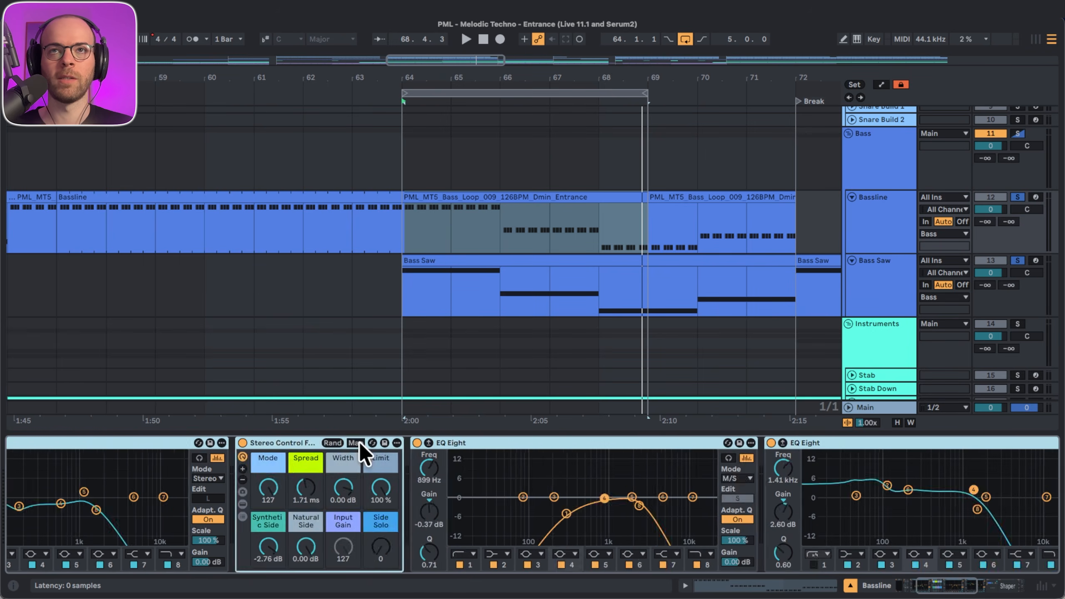
pyautogui.press('space')
pyautogui.click(1018, 260)
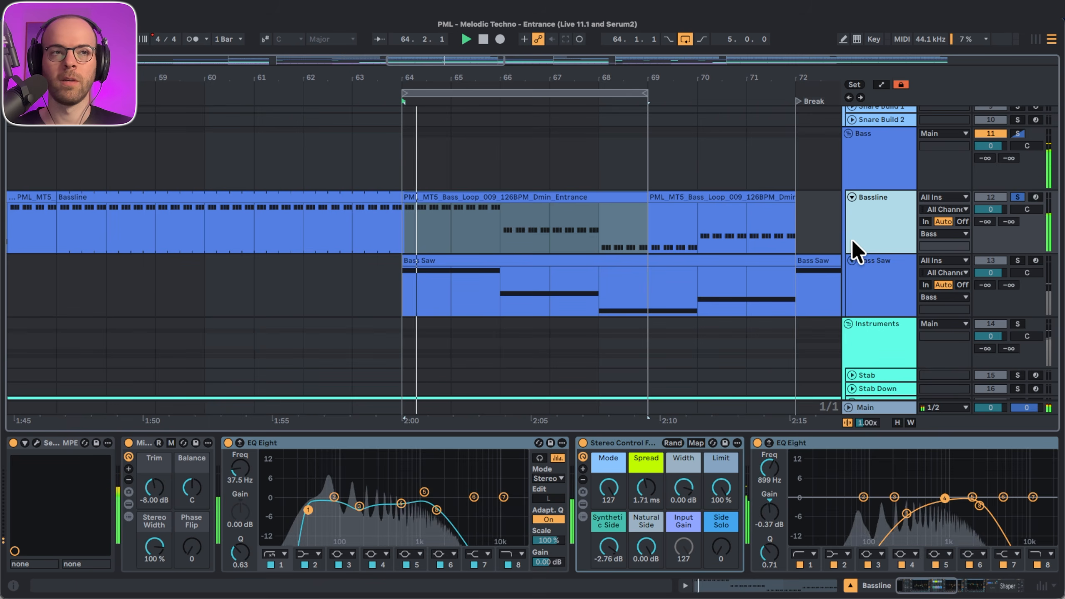
# Open the Bassline clip at bar 64, enlarge the note editor and examine the note pattern across its eight bars.
pyautogui.doubleClick(497, 197)
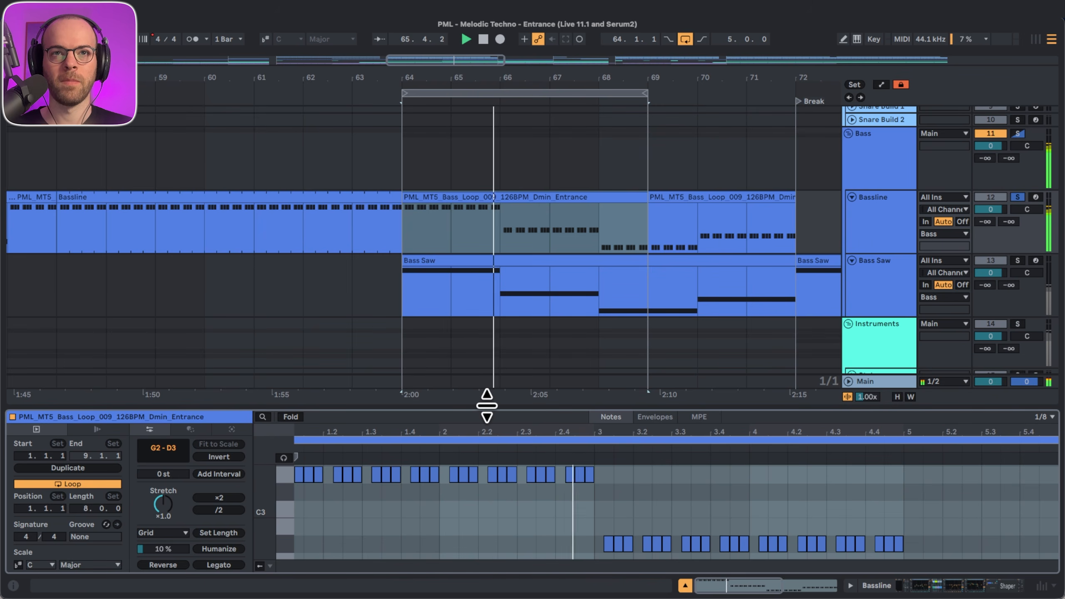
pyautogui.moveTo(486, 405); pyautogui.dragTo(483, 171)
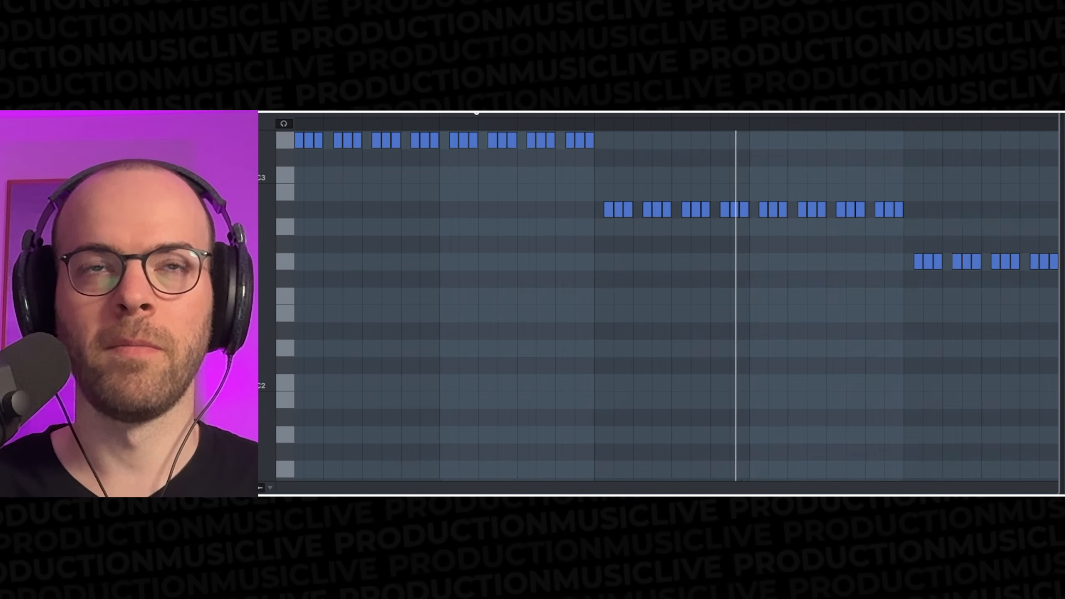
pyautogui.moveTo(476, 109); pyautogui.dragTo(406, 99)
pyautogui.scroll(3, 438, 179)
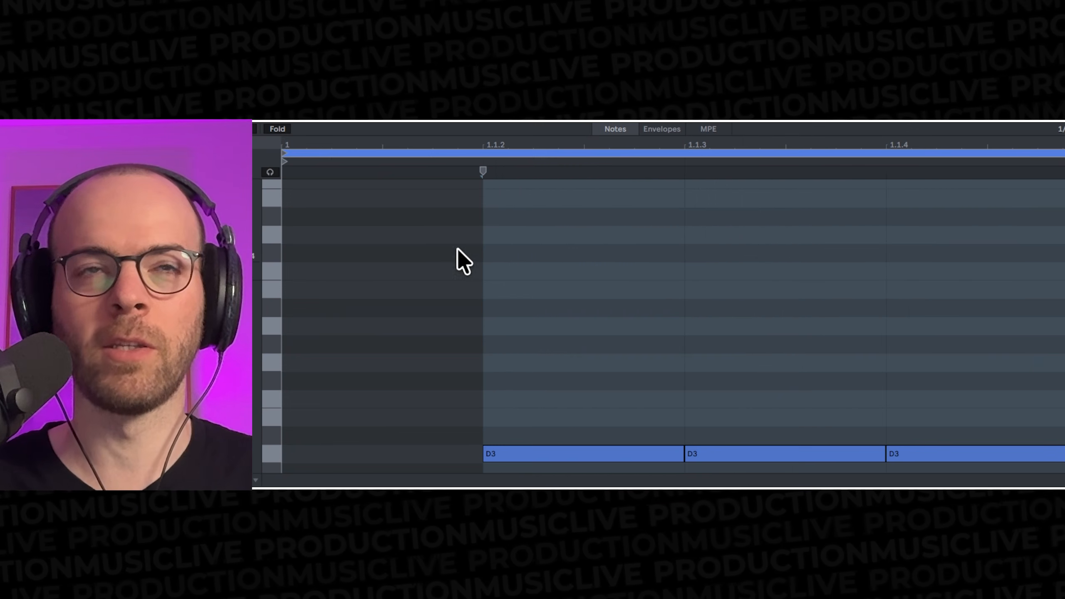
pyautogui.click(449, 153)
pyautogui.scroll(-3, 496, 278)
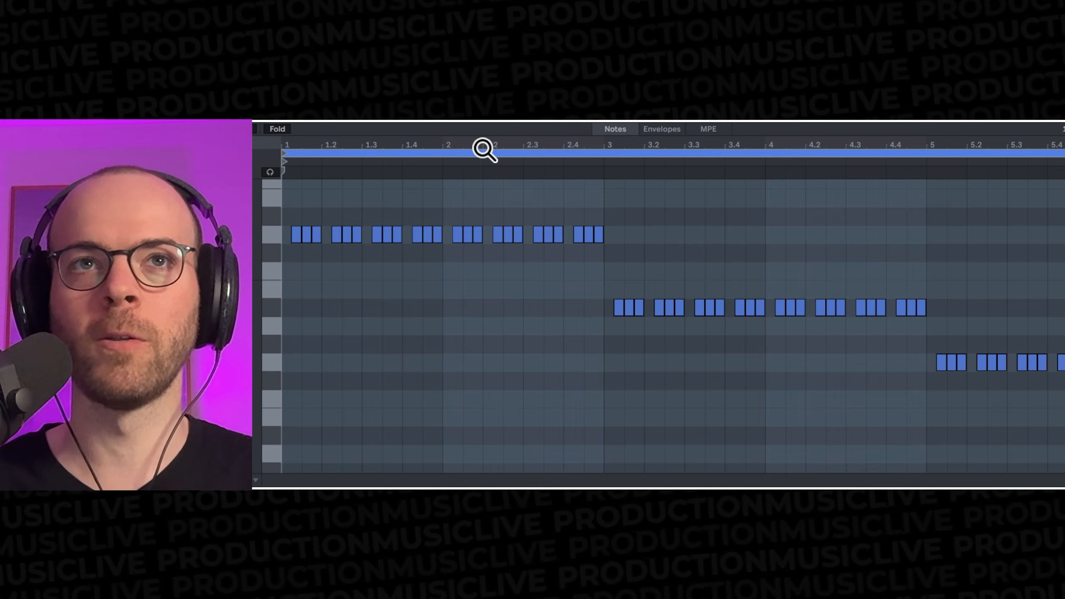
pyautogui.moveTo(482, 149); pyautogui.dragTo(433, 147)
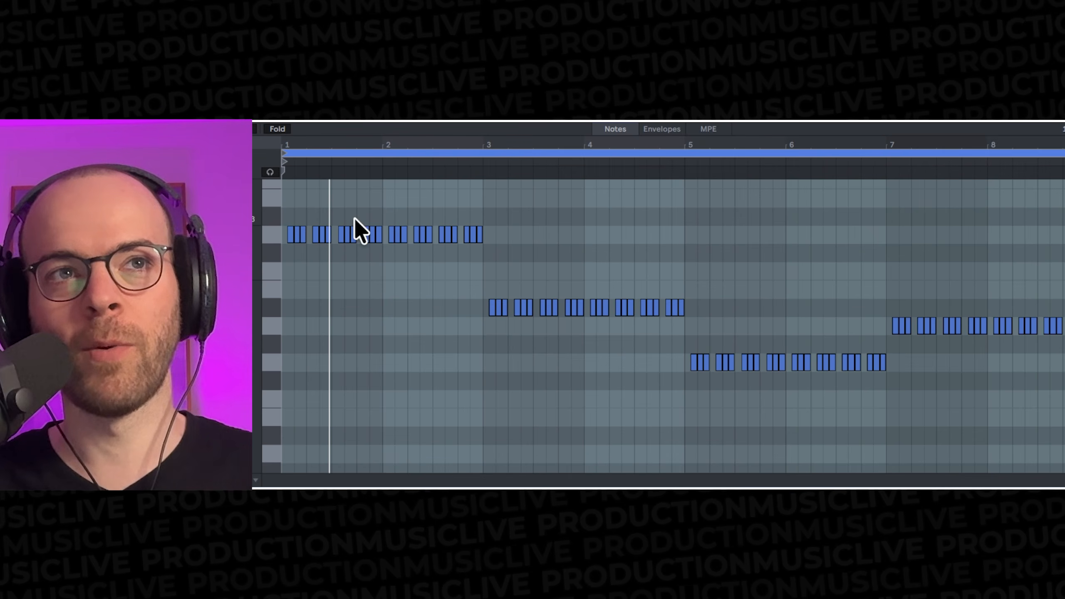
# Copy all the Bassline clip's notes and paste them at the clip start, filling the first sixteenth of every beat.
pyautogui.moveTo(298, 143); pyautogui.dragTo(303, 234)
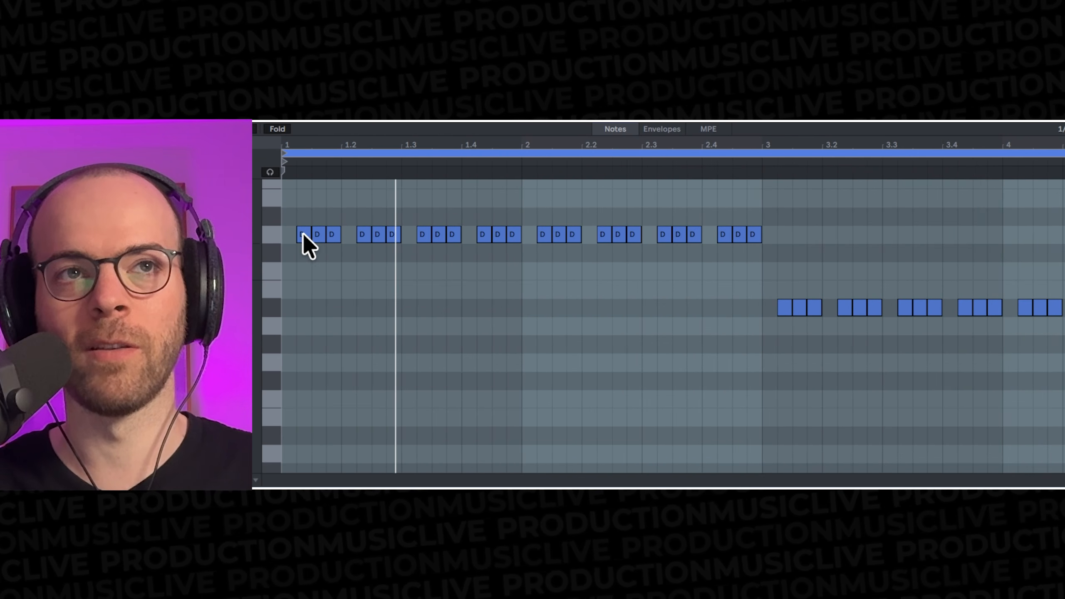
pyautogui.click(338, 256)
pyautogui.press('super+a')
pyautogui.press('super+c')
pyautogui.press('super+v')
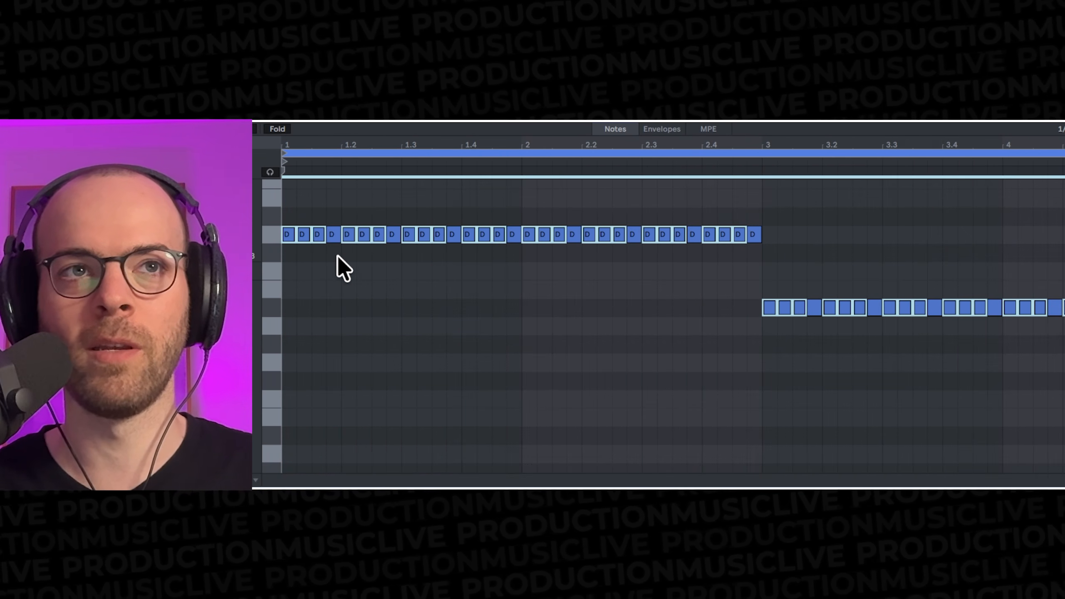
pyautogui.press('space')
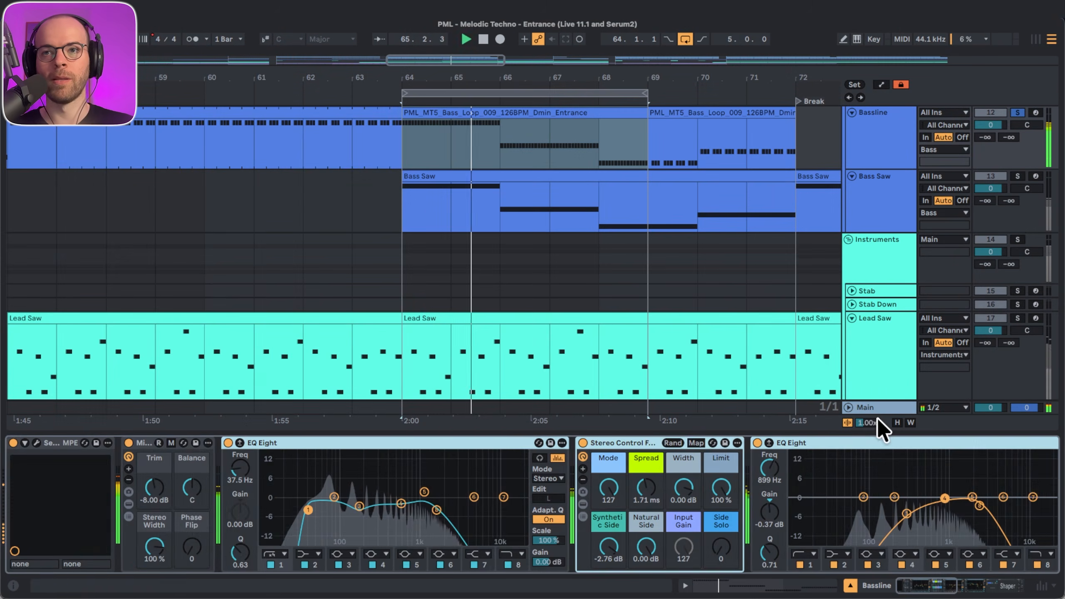
# Play the continuous-sixteenth bassline from bar 64 and view its Ducking rack, Shaper and Utility alongside the drum tracks.
pyautogui.press('space')
pyautogui.hscroll(20, 885, 450)
pyautogui.press('space')
pyautogui.scroll(4, 832, 198)
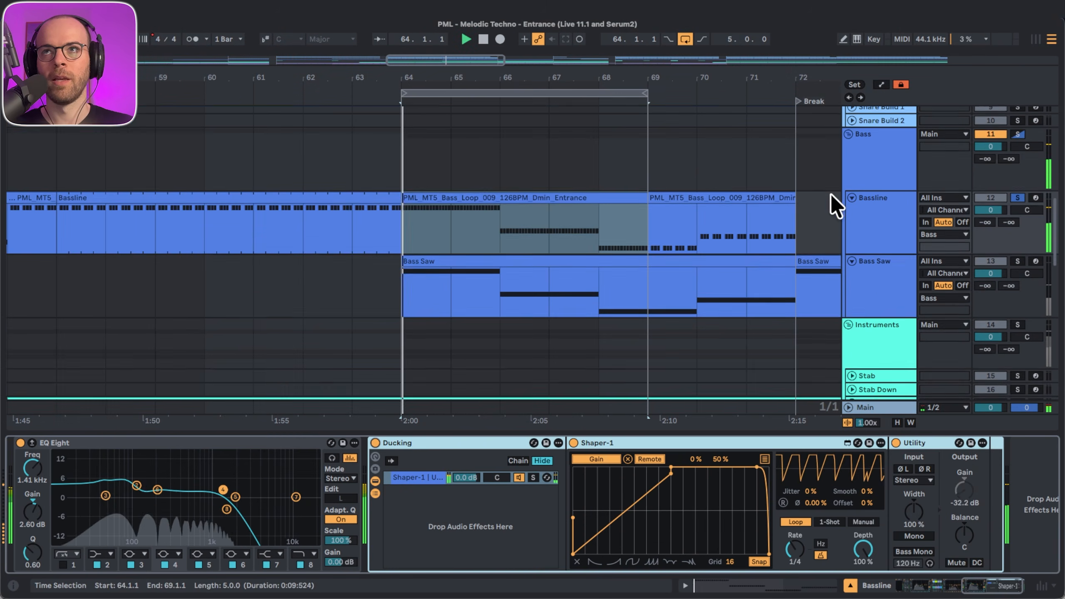
pyautogui.scroll(10, 923, 231)
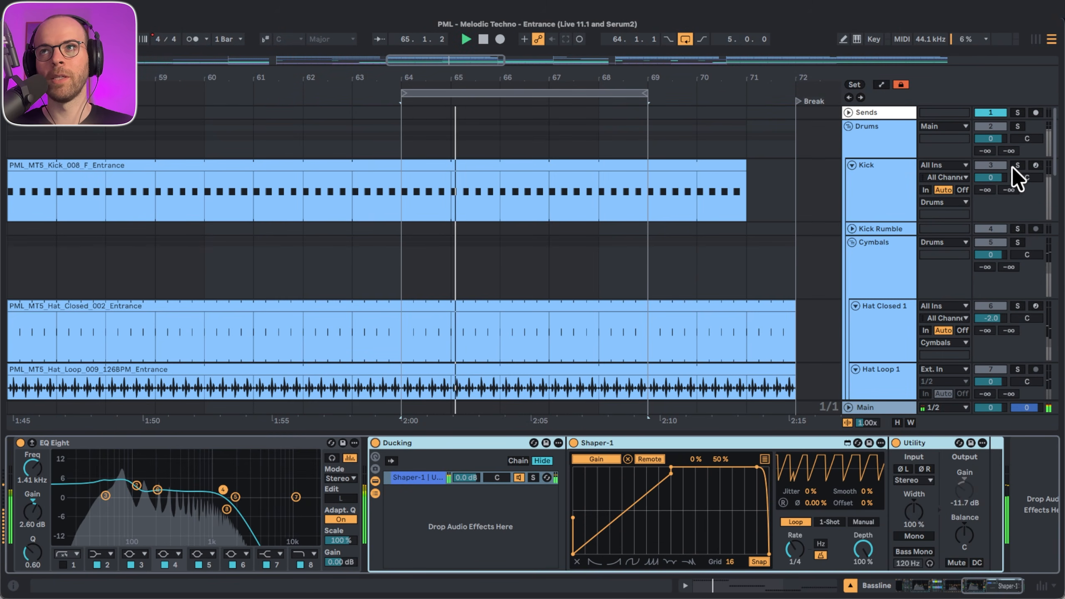
pyautogui.scroll(-8, 671, 314)
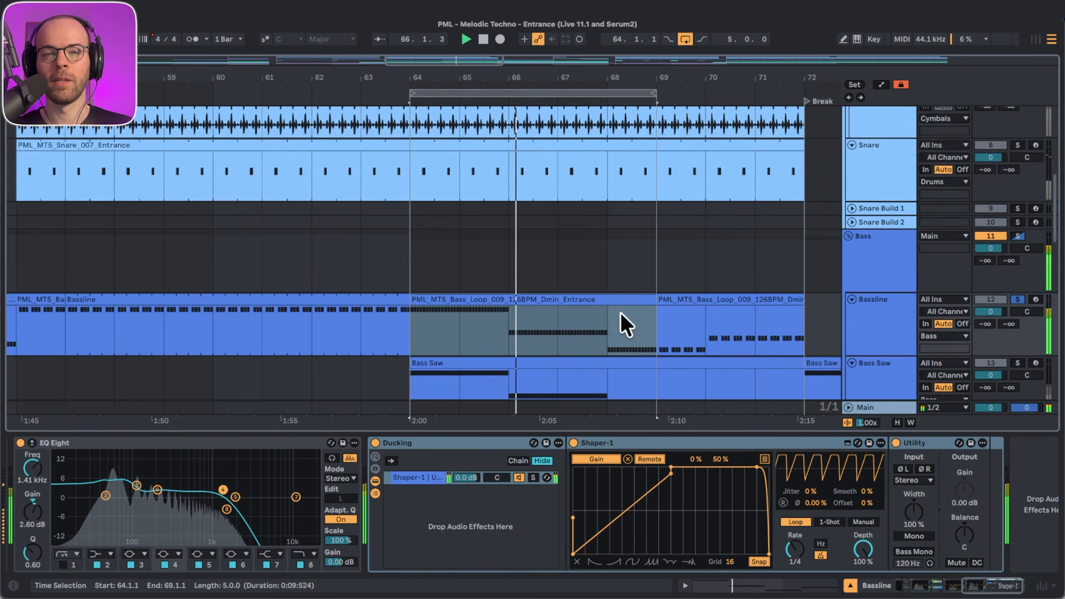
# Review the Bassline clip's notes again and reactivate the track's Ducking rack.
pyautogui.doubleClick(507, 298)
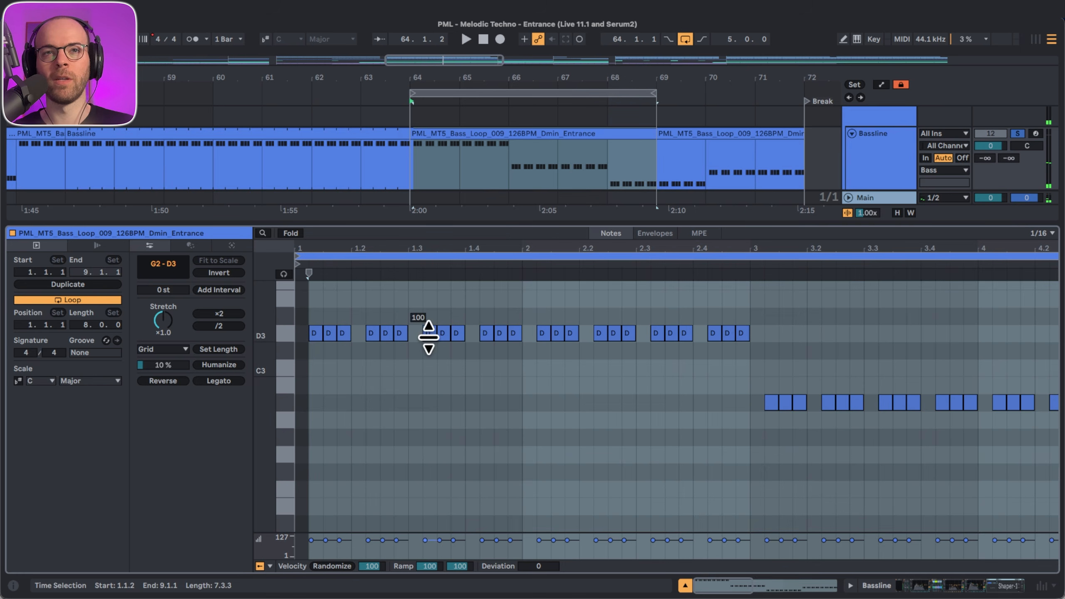
pyautogui.hotkey('shift', 'Tab')
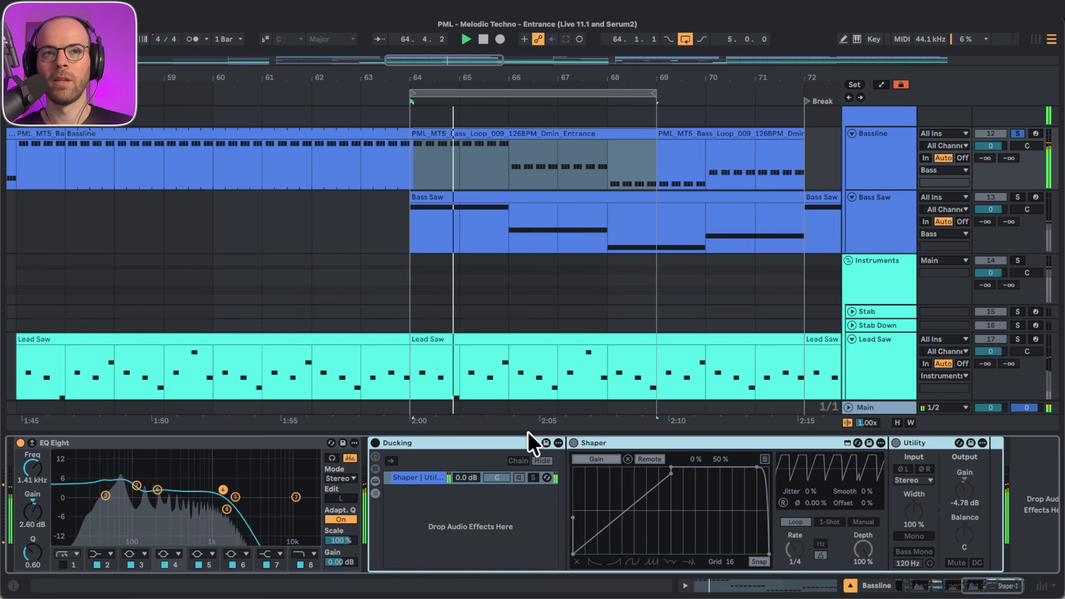
pyautogui.click(375, 443)
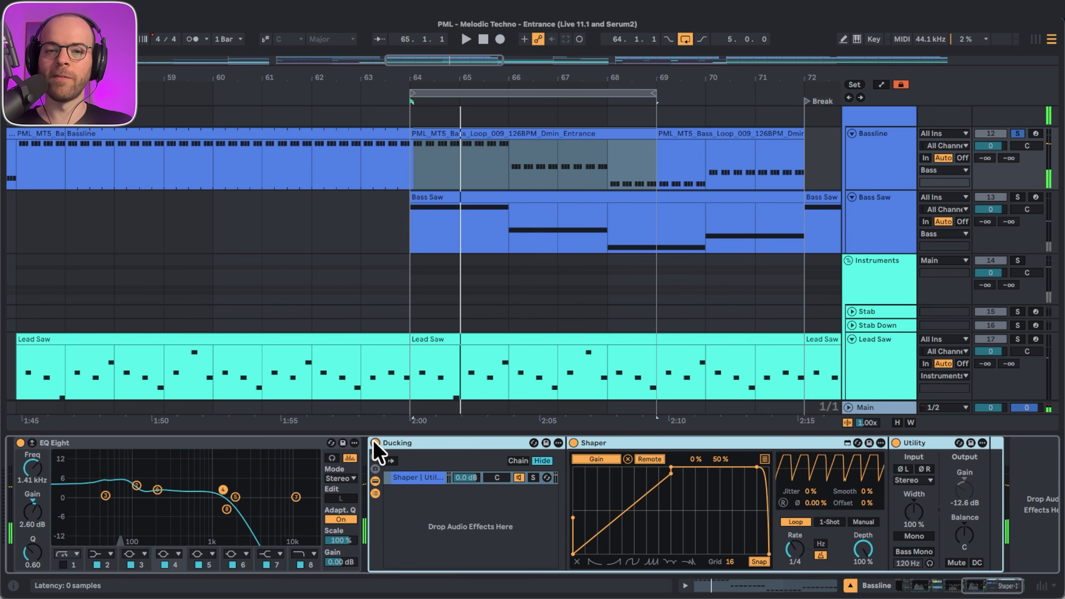
pyautogui.doubleClick(509, 134)
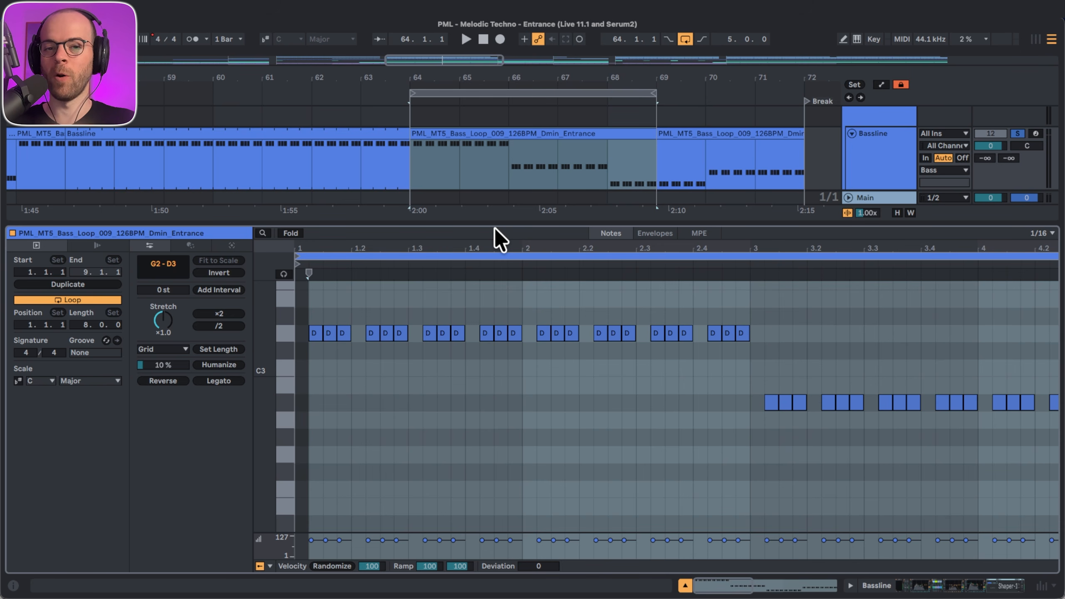
pyautogui.click(873, 142)
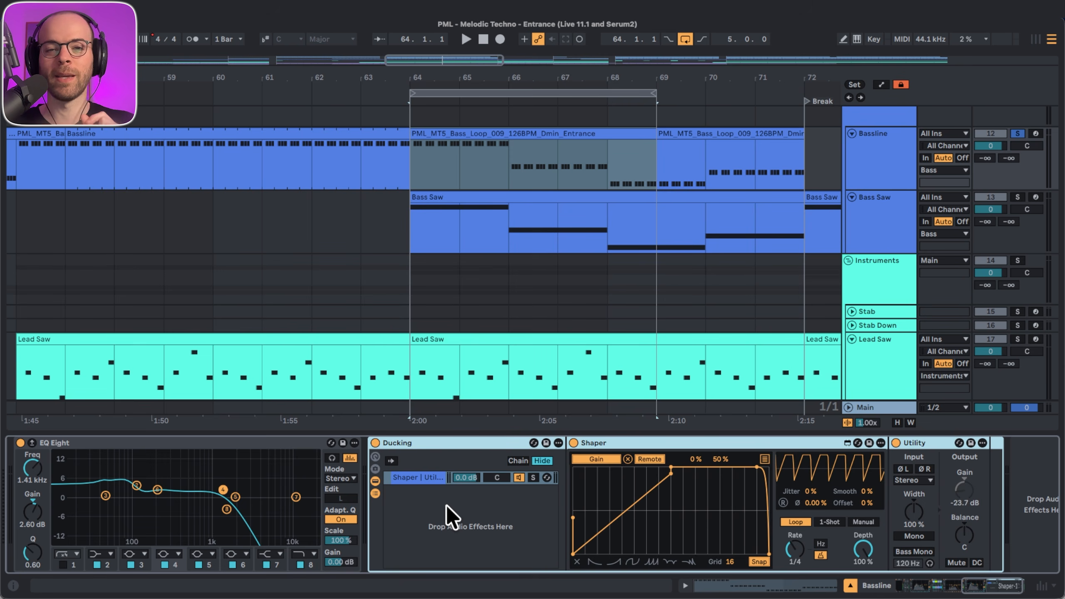
# Open the Bassline's Serum 2 instrument and examine Oscillator A, ENV 1 and ENV 2.
pyautogui.hscroll(-10, 443, 502)
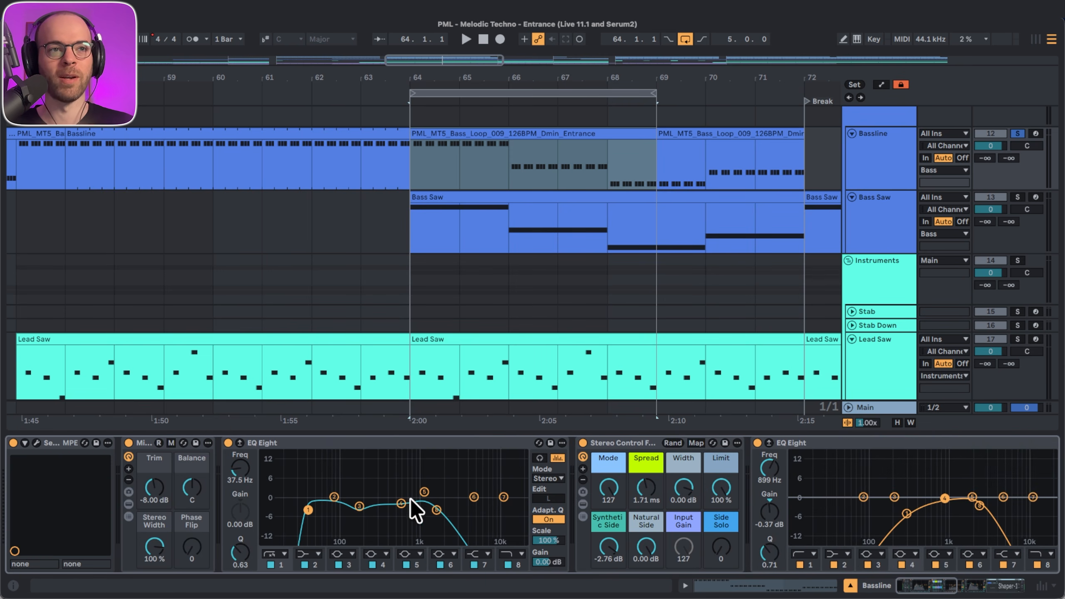
pyautogui.click(37, 443)
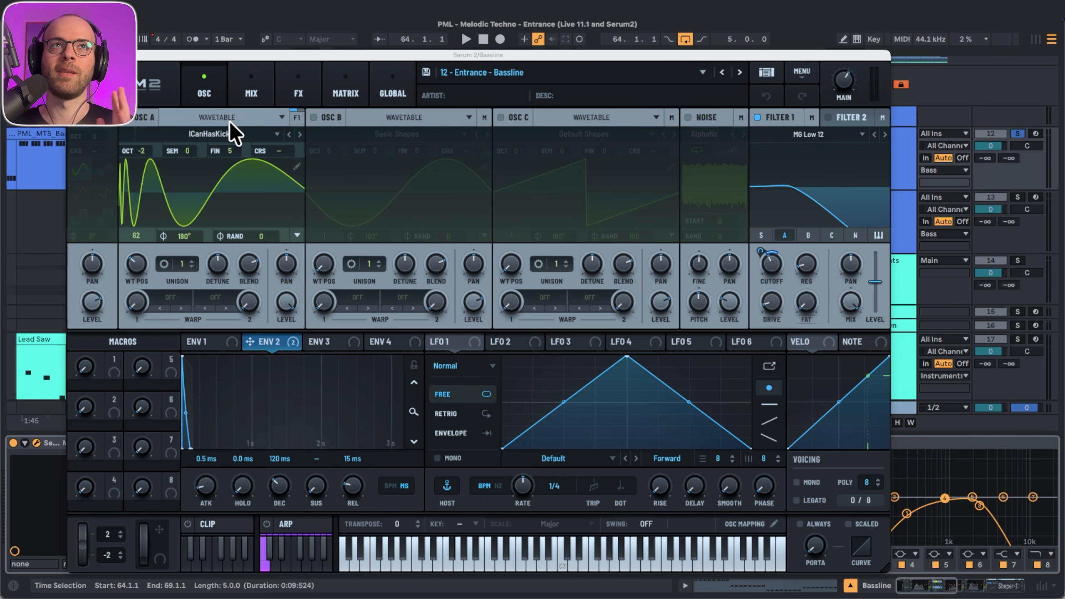
pyautogui.moveTo(227, 54); pyautogui.dragTo(200, 30)
pyautogui.moveTo(200, 30); pyautogui.dragTo(195, 25)
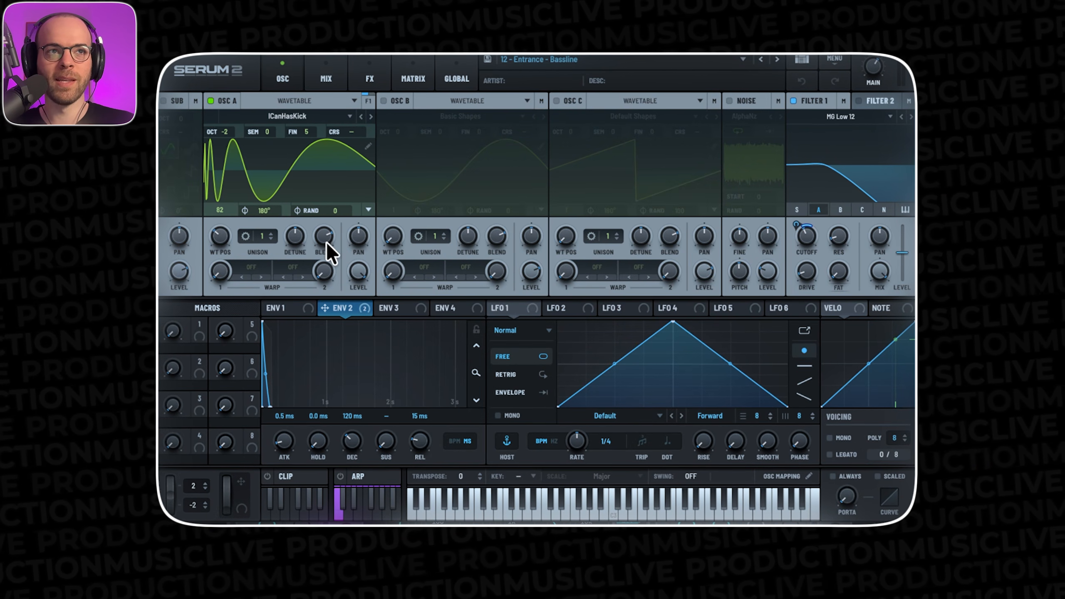
pyautogui.click(296, 311)
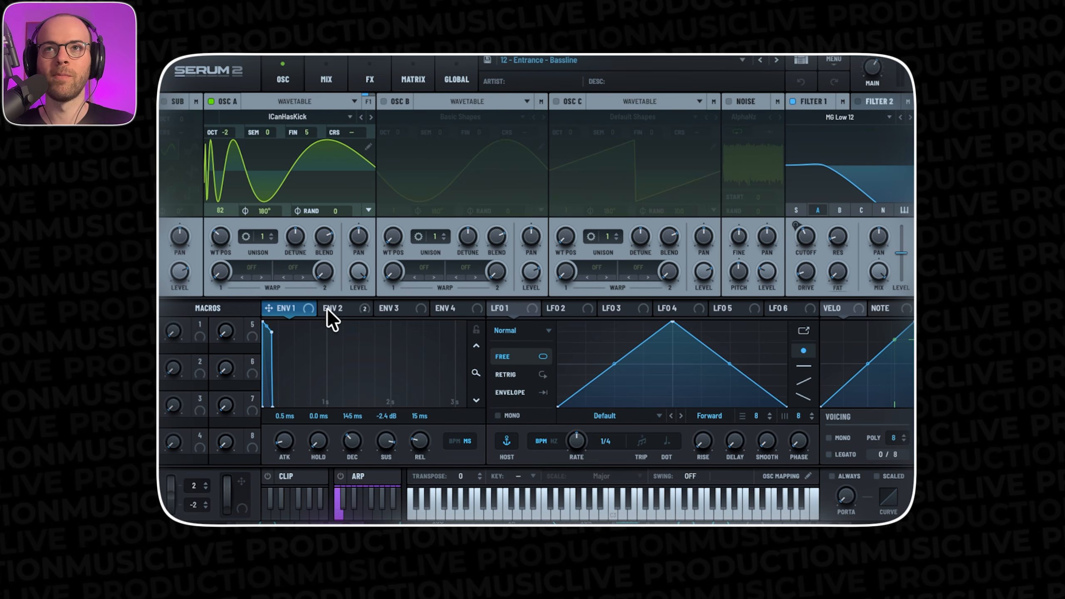
pyautogui.click(338, 313)
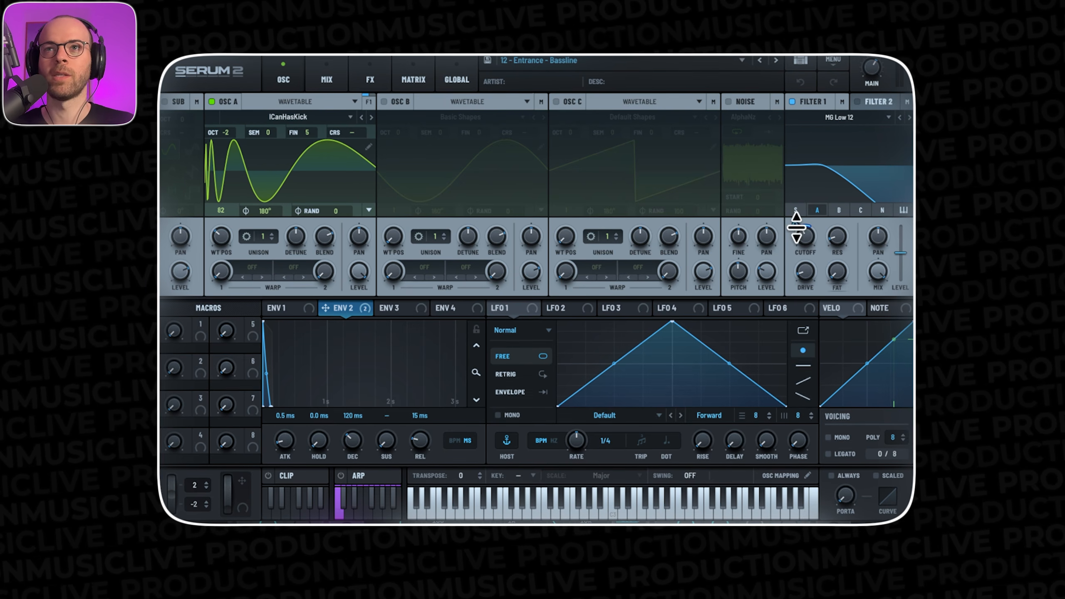
# Remove Hyper/Dimension from Serum 2's effects and toggle the Compressor and Equalizer bypass during playback to compare the sound.
pyautogui.click(363, 75)
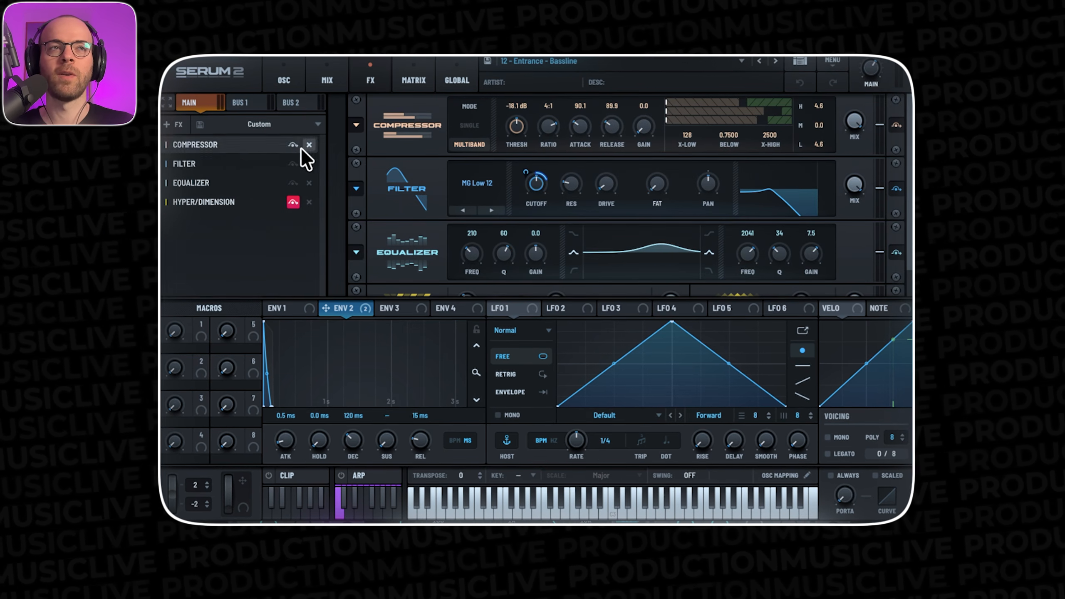
pyautogui.click(308, 202)
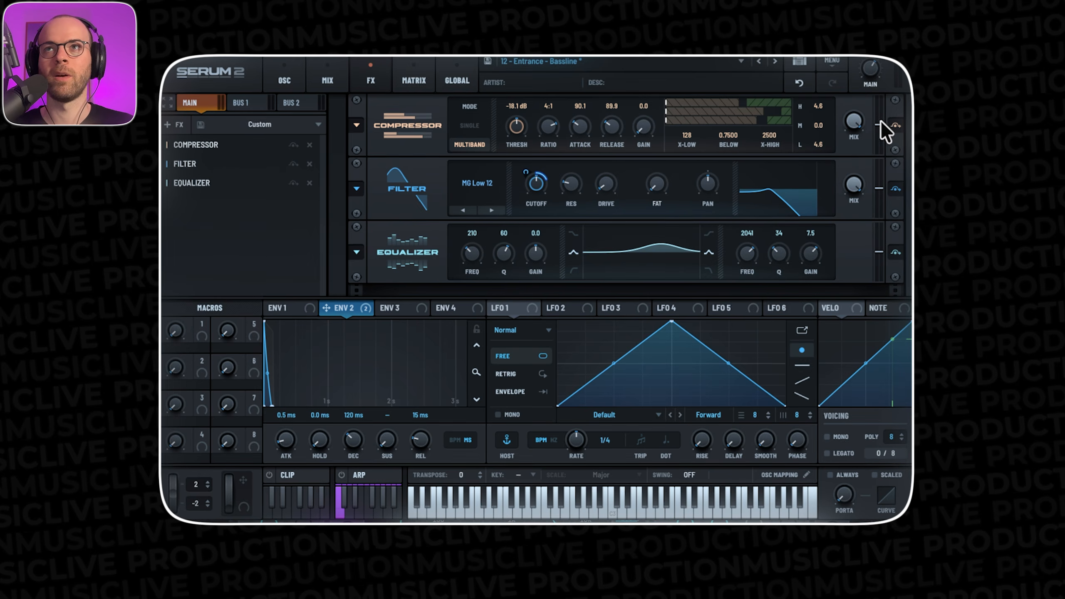
pyautogui.press('space')
pyautogui.click(894, 125)
pyautogui.click(894, 126)
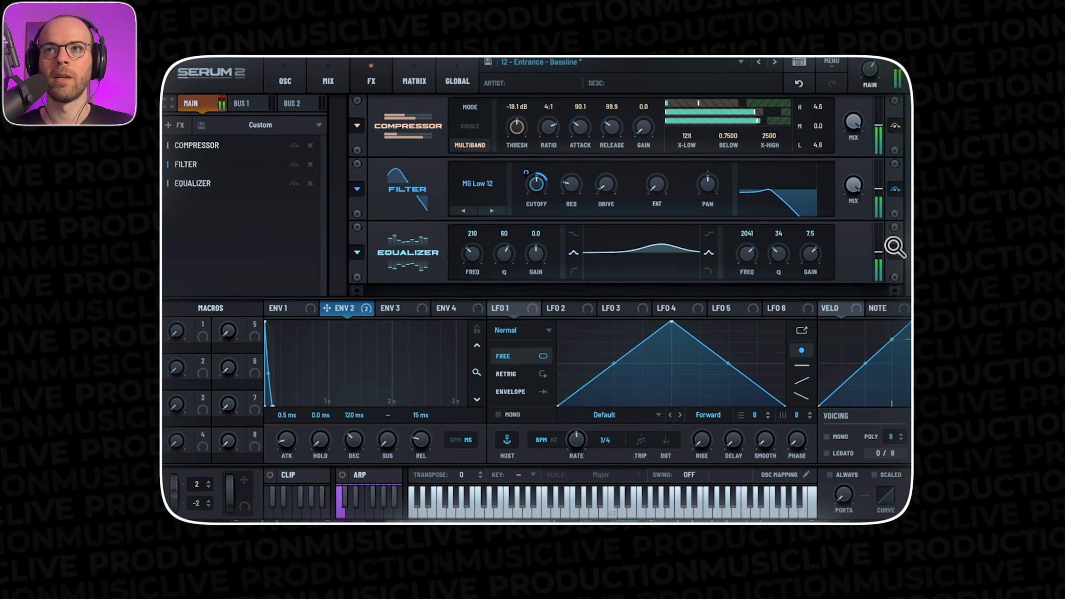
pyautogui.click(895, 252)
pyautogui.click(894, 251)
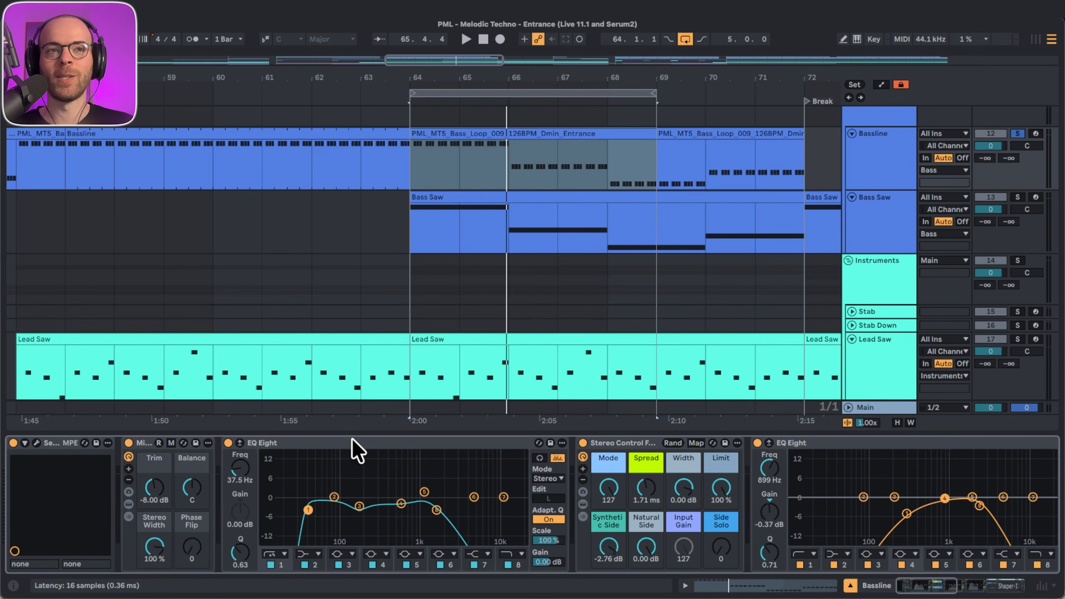
# Deactivate the Bassline's effects from the first EQ Eight through the third EQ Eight and play the bassline without them.
pyautogui.click(353, 440)
pyautogui.hscroll(4, 604, 453)
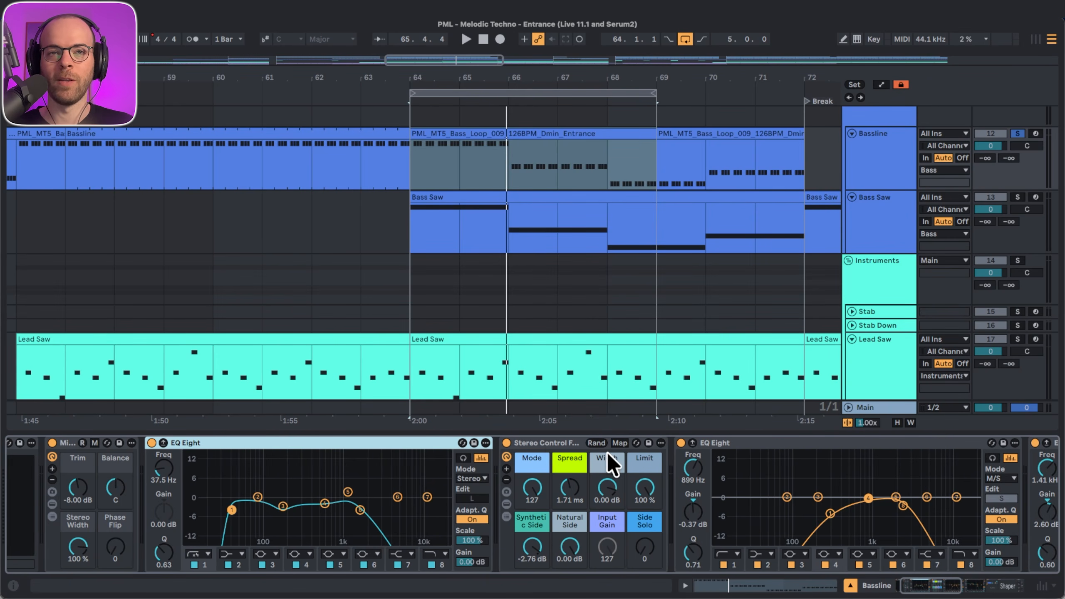
pyautogui.hscroll(10, 551, 446)
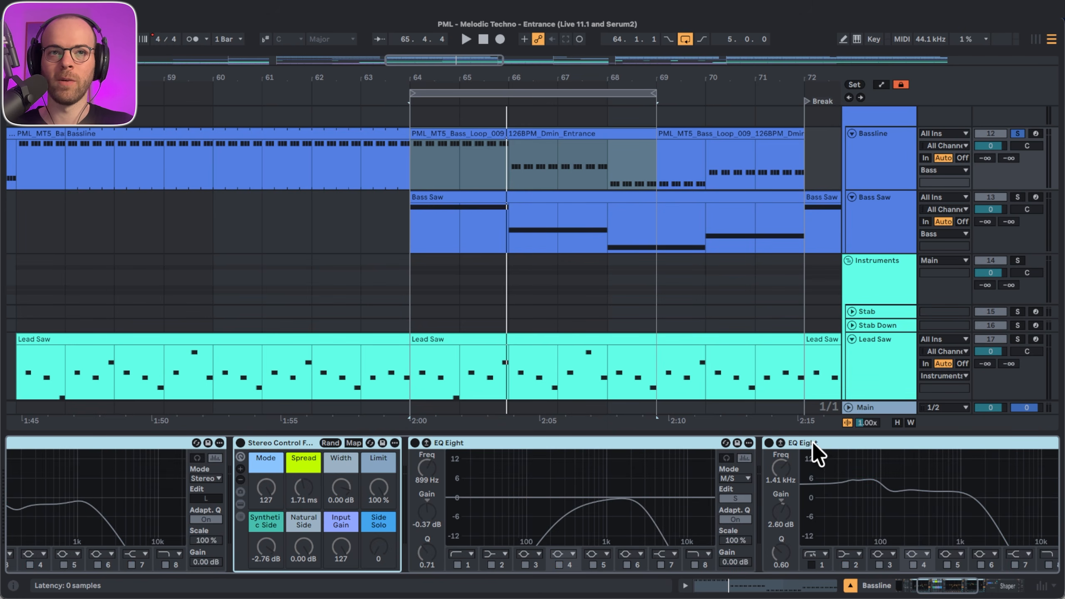
pyautogui.press('space')
# Reactivate the Bassline's first EQ Eight and play the bassline from bar 64.
pyautogui.hscroll(-10, 461, 444)
pyautogui.click(383, 443)
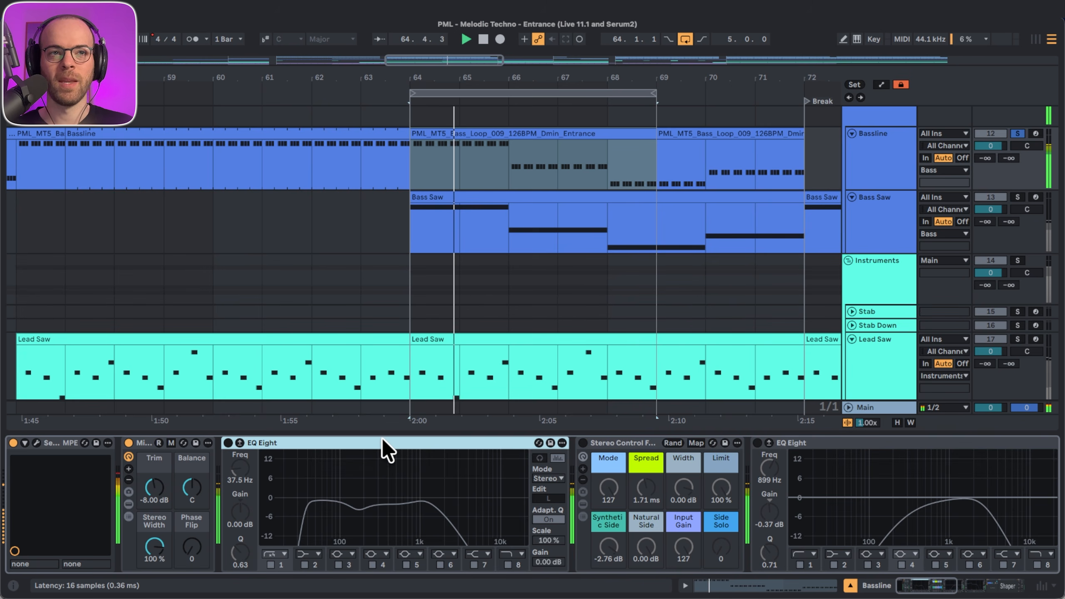
pyautogui.press('super+0')
pyautogui.press('space')
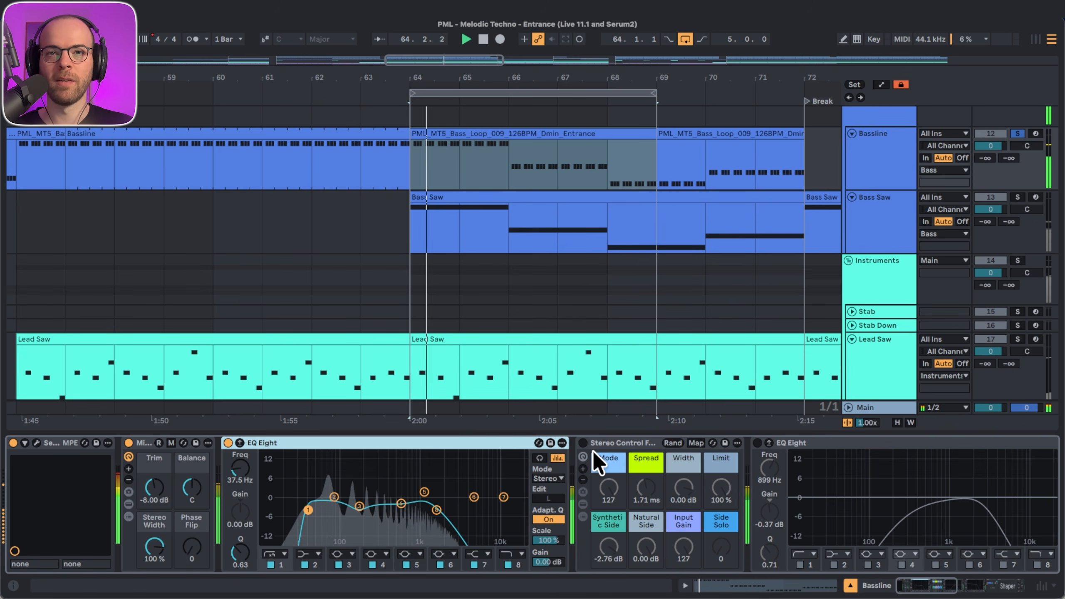
# Reactivate the Stereo Control rack and the mid/side EQ Eight one after the other, playing the bassline to hear each.
pyautogui.click(623, 443)
pyautogui.press('super+0')
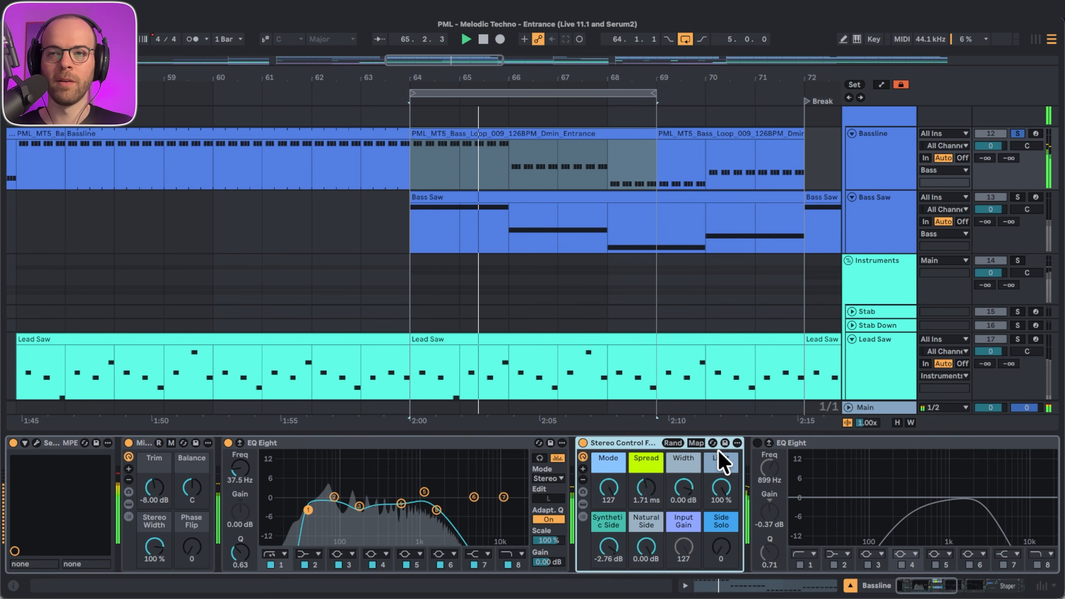
pyautogui.press('space')
pyautogui.click(802, 442)
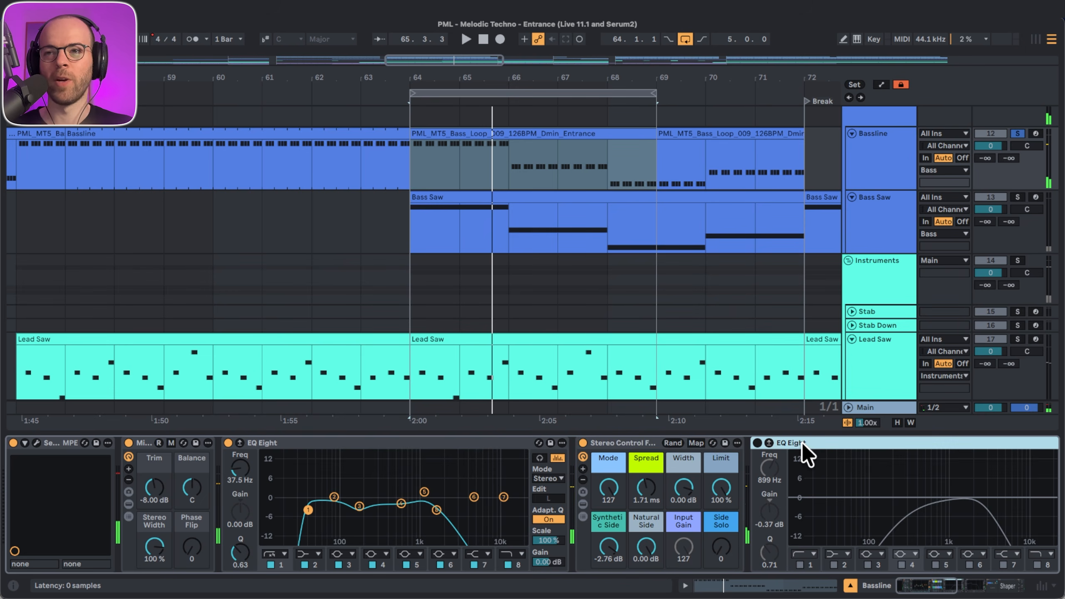
pyautogui.press('super+0')
pyautogui.press('space')
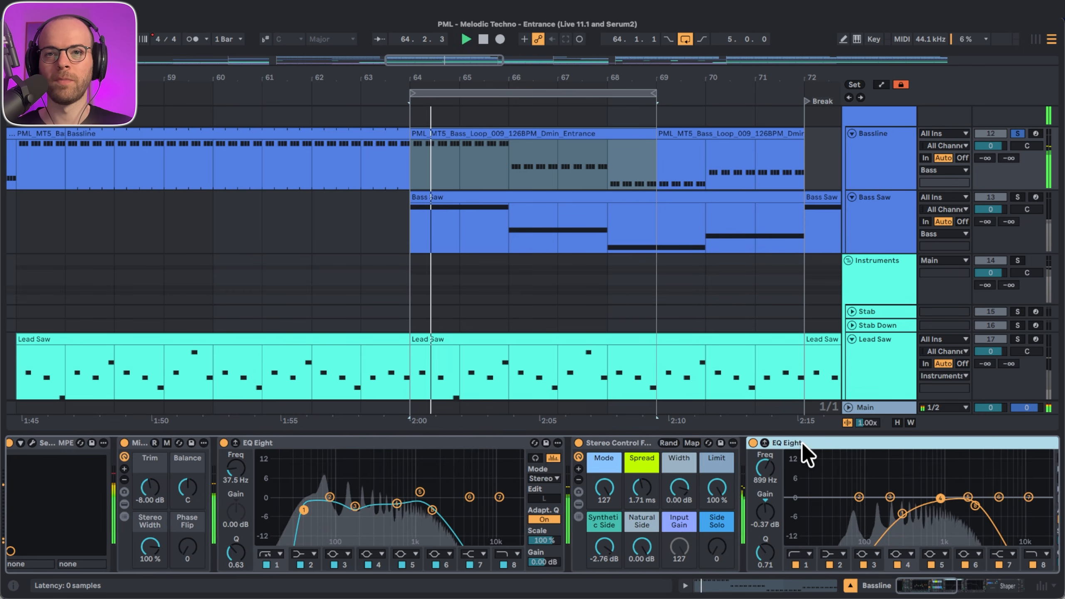
# Reactivate the Bassline's third EQ Eight, select its 109 Hz band and play the bassline through it.
pyautogui.click(762, 439)
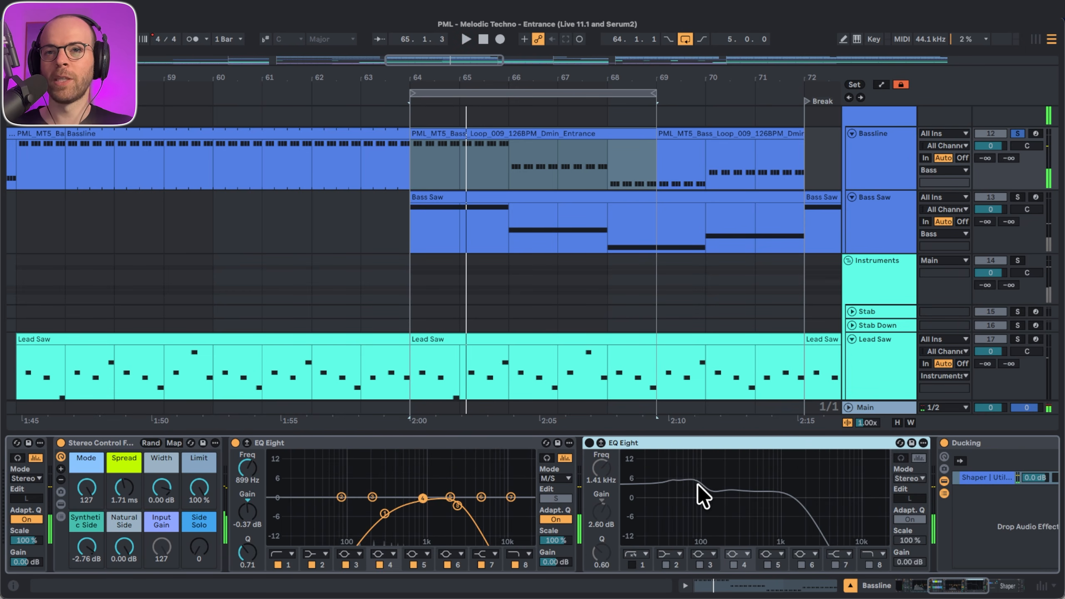
pyautogui.press('super+0')
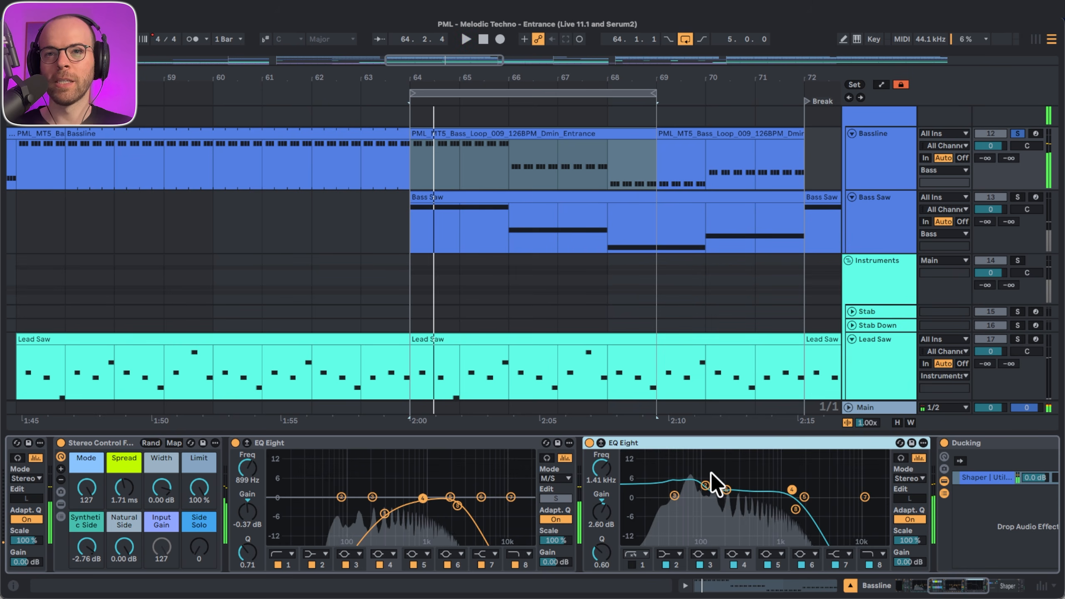
pyautogui.moveTo(721, 469)
pyautogui.mouseDown()
pyautogui.moveTo(672, 481)
pyautogui.moveTo(654, 510)
pyautogui.mouseUp()
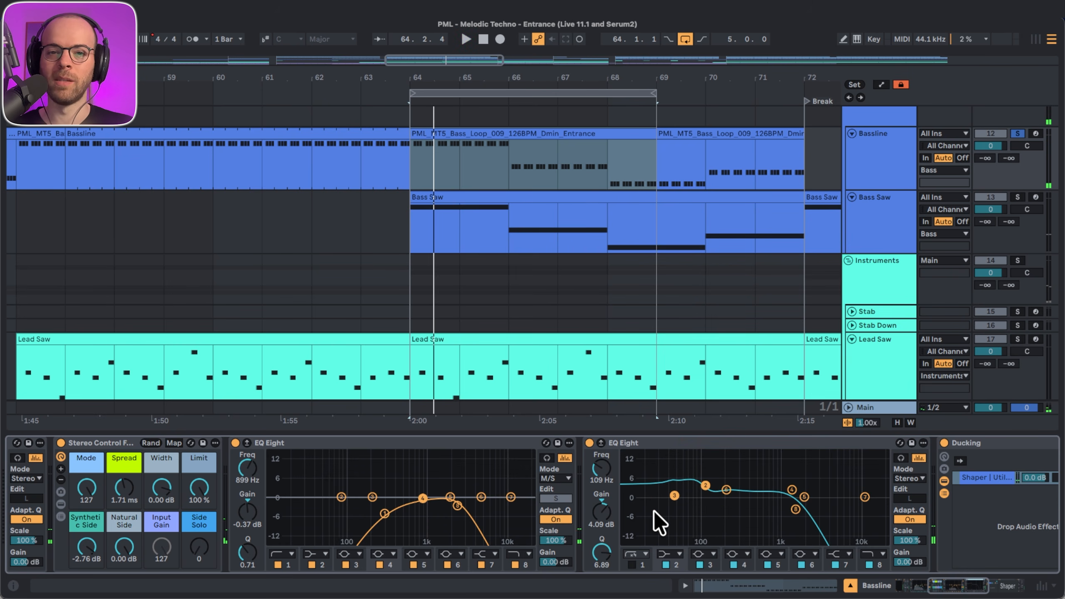
pyautogui.press('space')
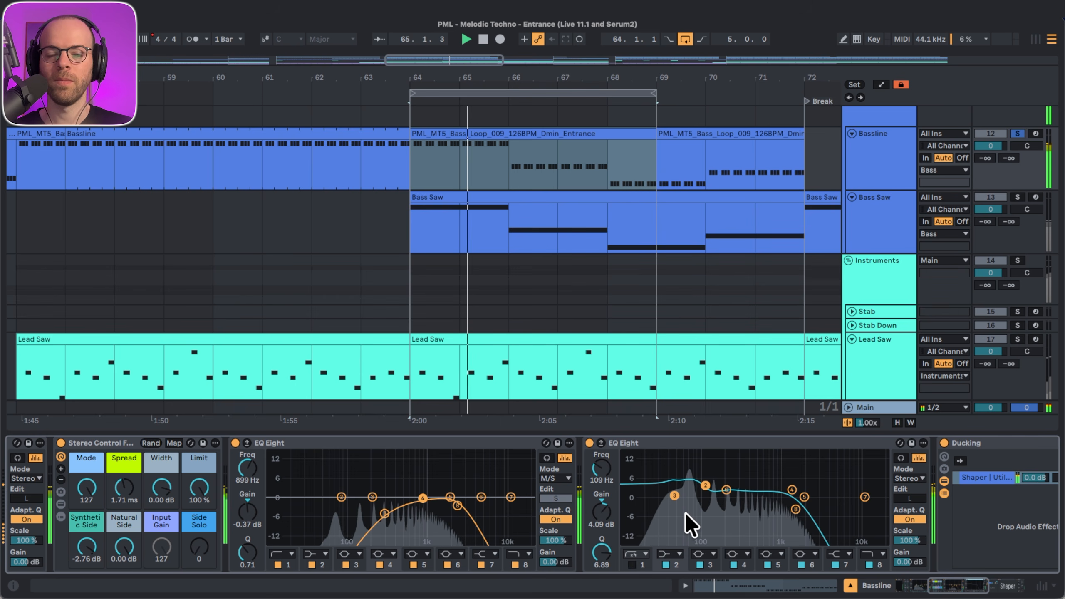
pyautogui.hscroll(5, 686, 512)
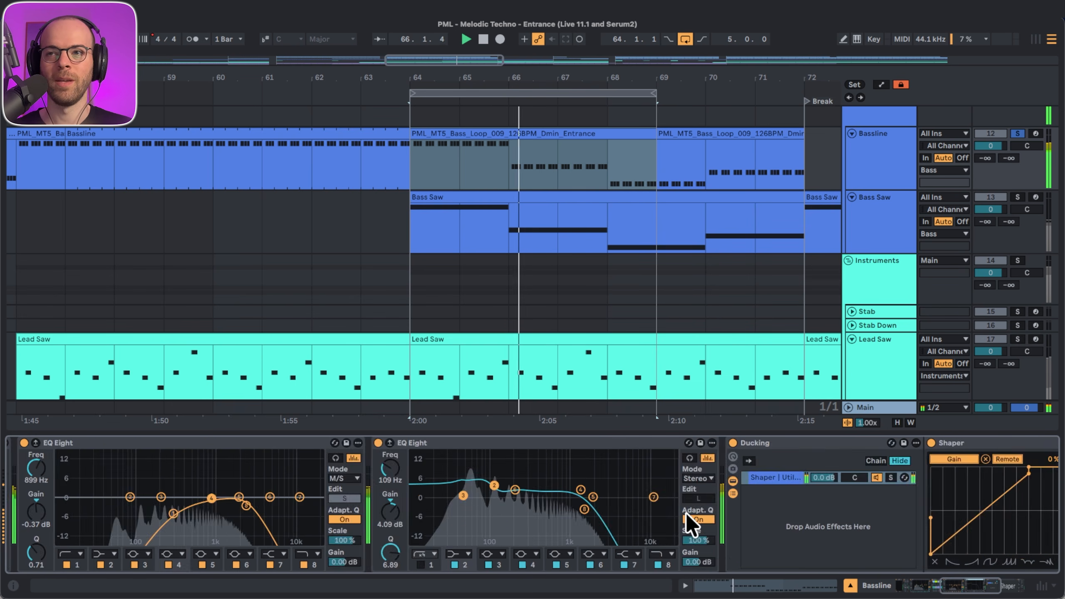
# Bypass and reactivate the Bassline's Ducking rack, playing the bassline to compare both versions.
pyautogui.click(531, 443)
pyautogui.press('space')
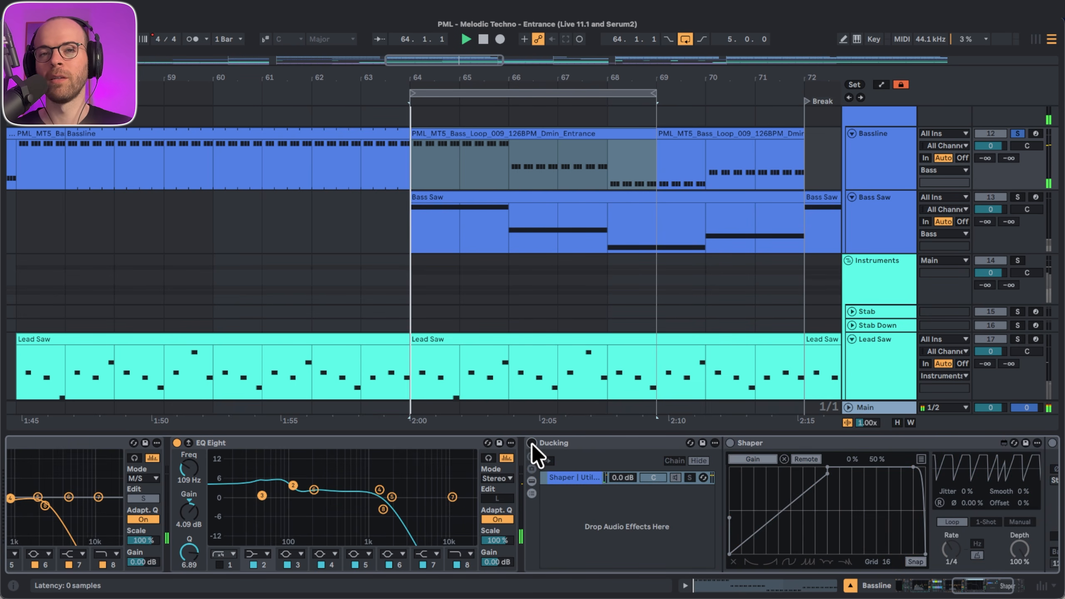
pyautogui.click(531, 443)
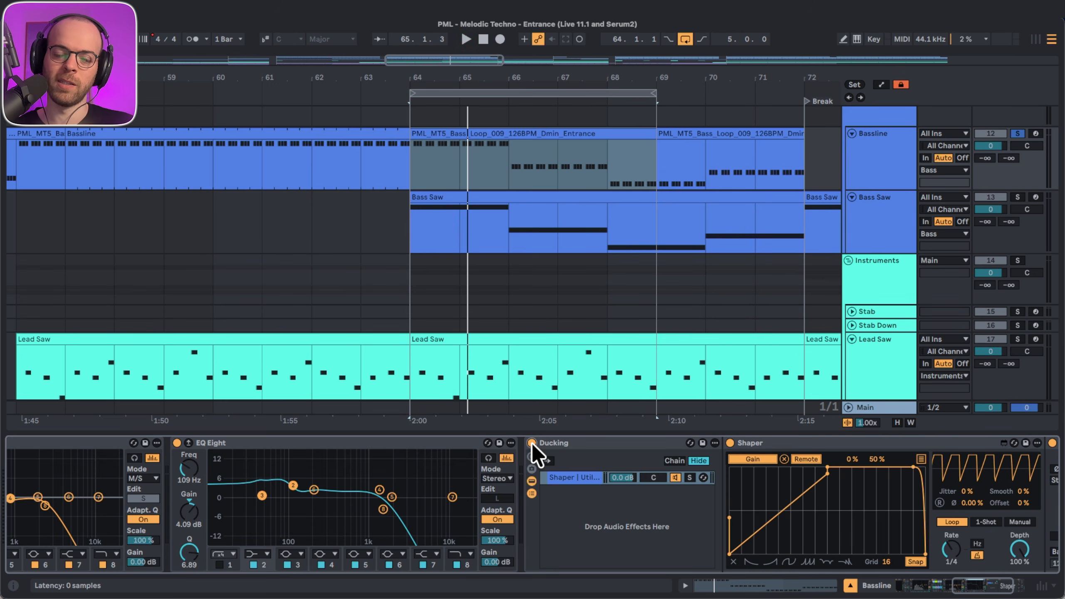
pyautogui.press('space')
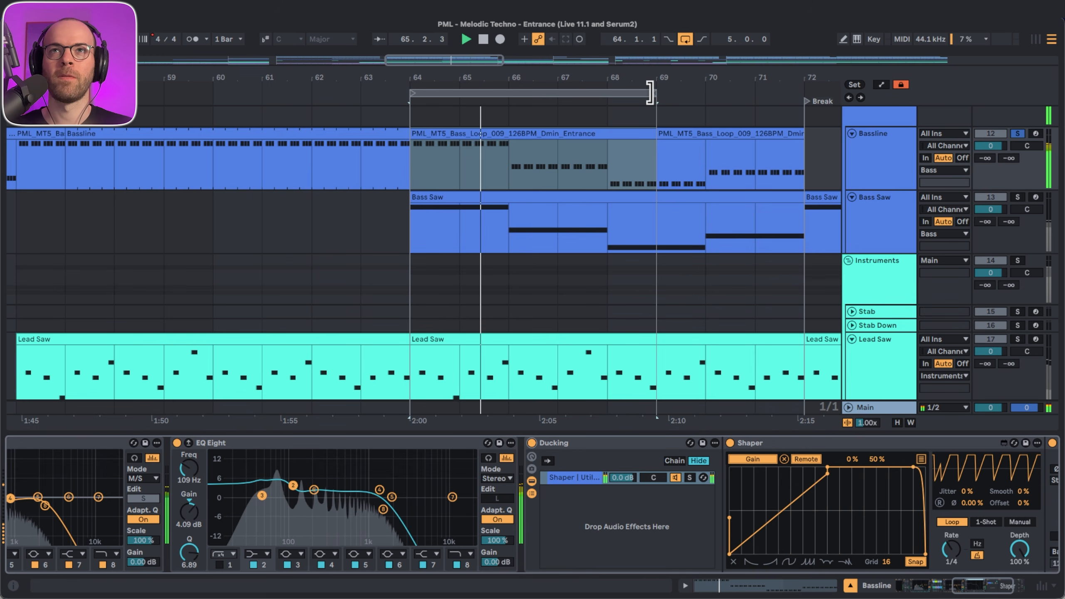
# Extend the loop's end to bar 72 and solo the Bass Saw track.
pyautogui.moveTo(656, 93); pyautogui.dragTo(748, 95)
pyautogui.click(865, 203)
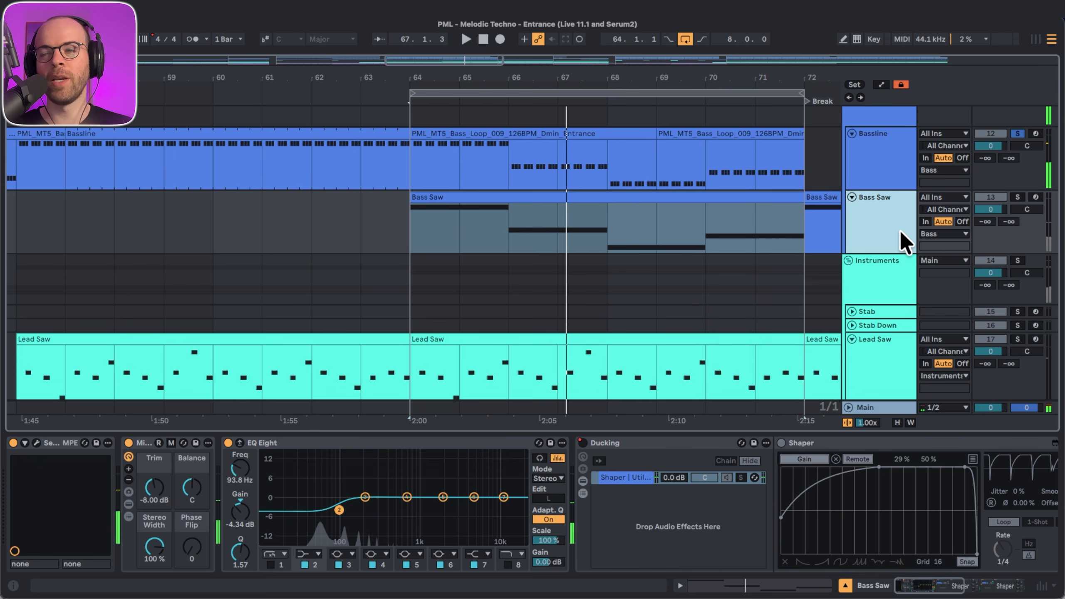
pyautogui.click(1017, 197)
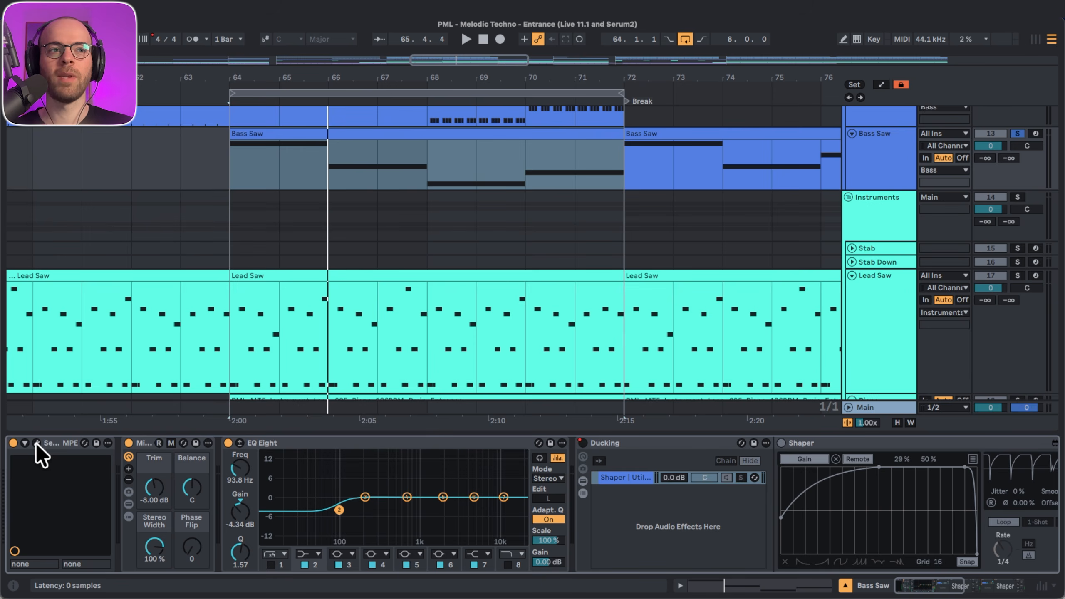
# Play the soloed Bass Saw, examine its two Ducking racks and open its Serum 2 instrument.
pyautogui.click(36, 443)
pyautogui.click(36, 443)
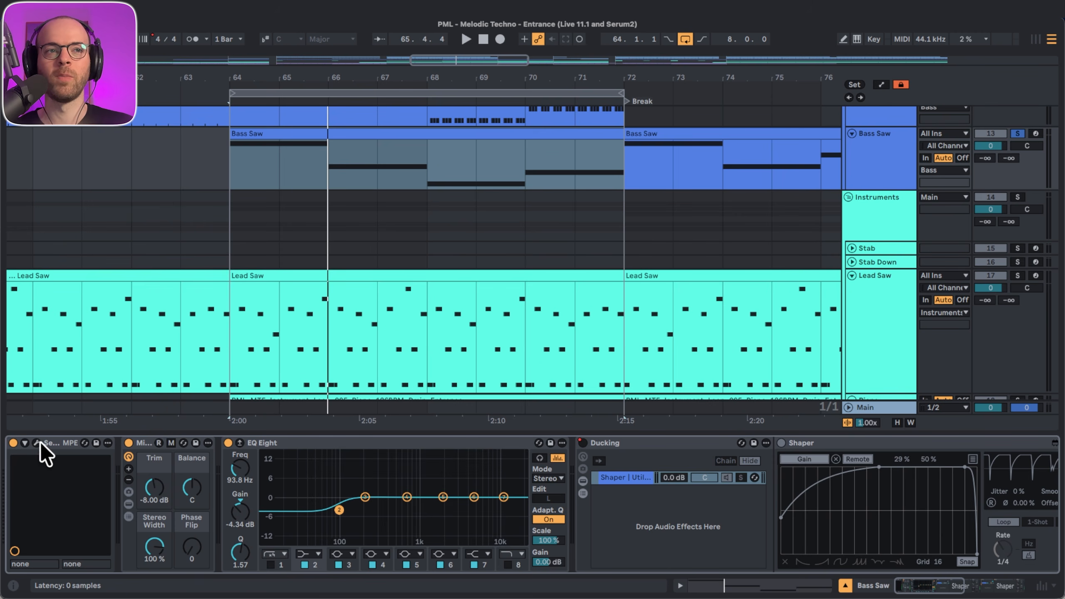
pyautogui.hscroll(10, 210, 472)
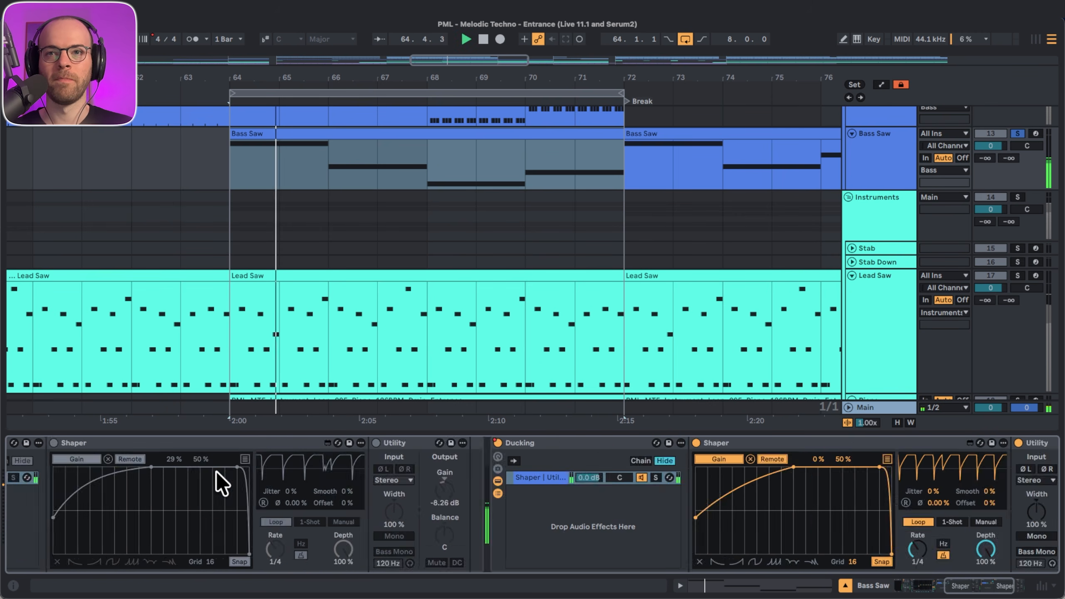
pyautogui.hscroll(-10, 217, 471)
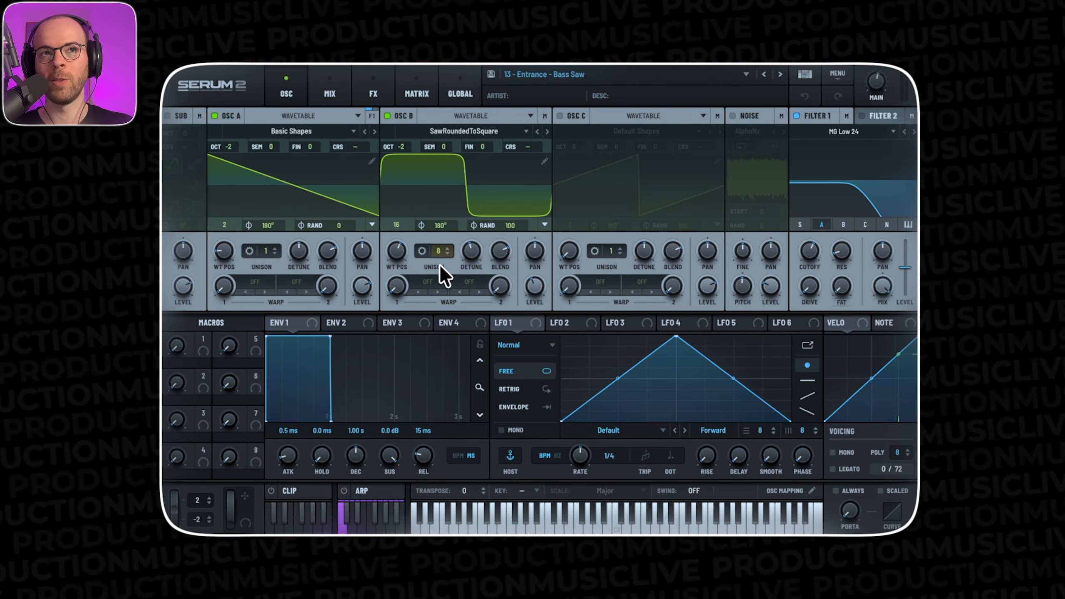
# Set the unison width of Serum 2's oscillator B to 100 during playback and lower it again to compare.
pyautogui.click(422, 251)
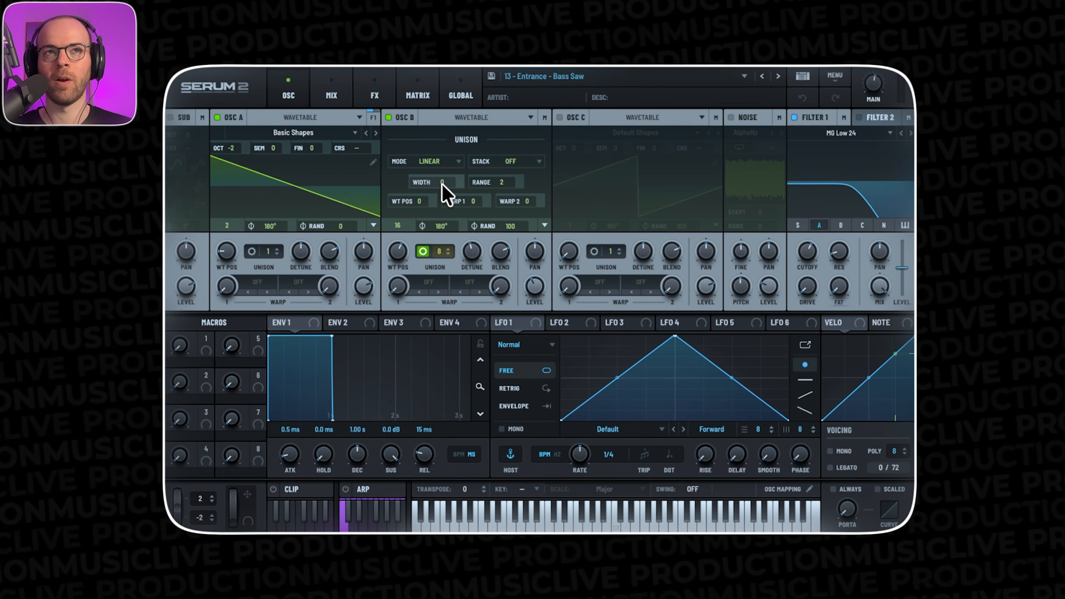
pyautogui.press('space')
pyautogui.doubleClick(444, 182)
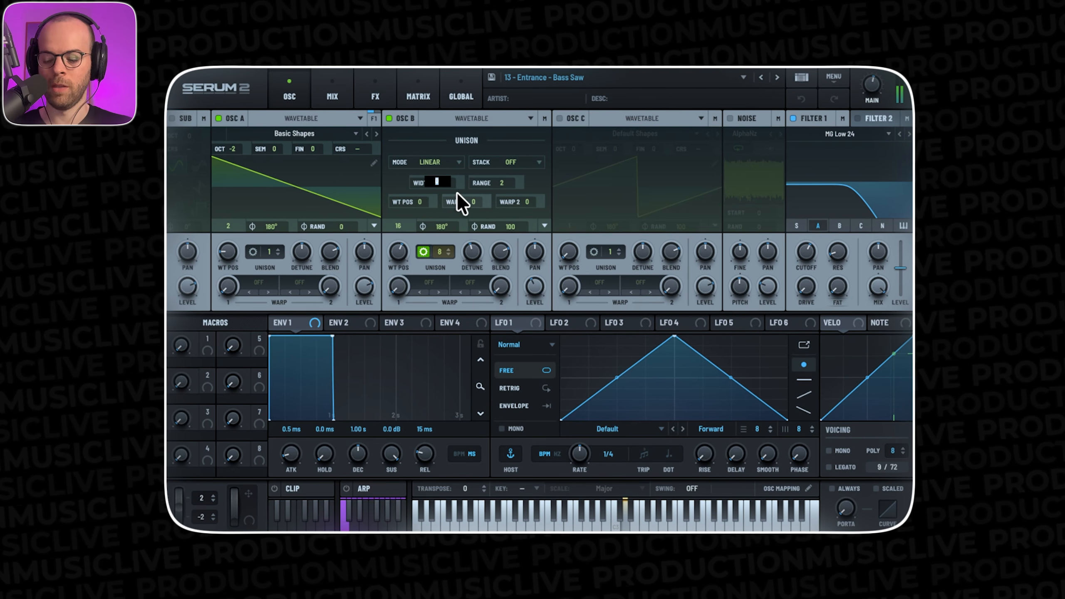
pyautogui.write('100')
pyautogui.press('Return')
pyautogui.moveTo(444, 185); pyautogui.dragTo(436, 256)
pyautogui.press('space')
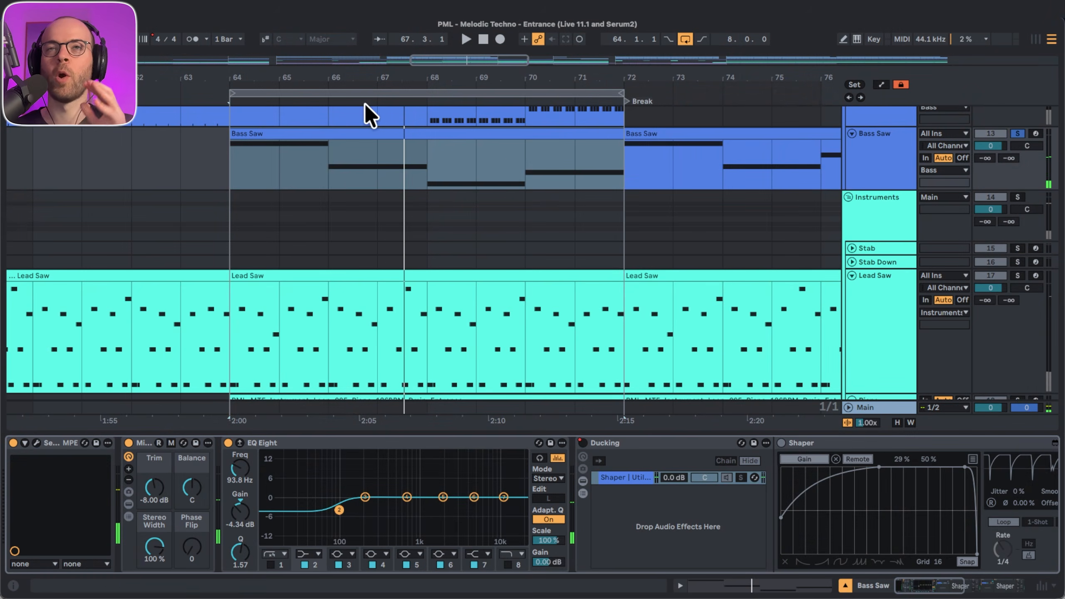
# Solo the Bassline together with the Bass Saw and play both basses from bar 64.
pyautogui.scroll(4, 501, 162)
pyautogui.scroll(2, 503, 168)
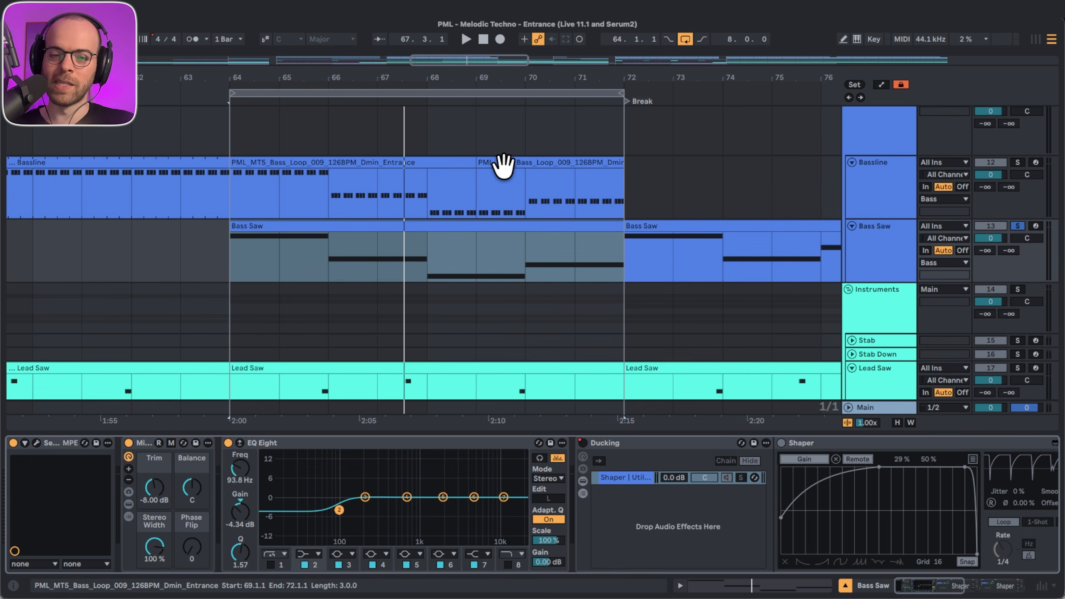
pyautogui.keyDown('shift'); pyautogui.click(863, 193); pyautogui.keyUp('shift')
pyautogui.press('space')
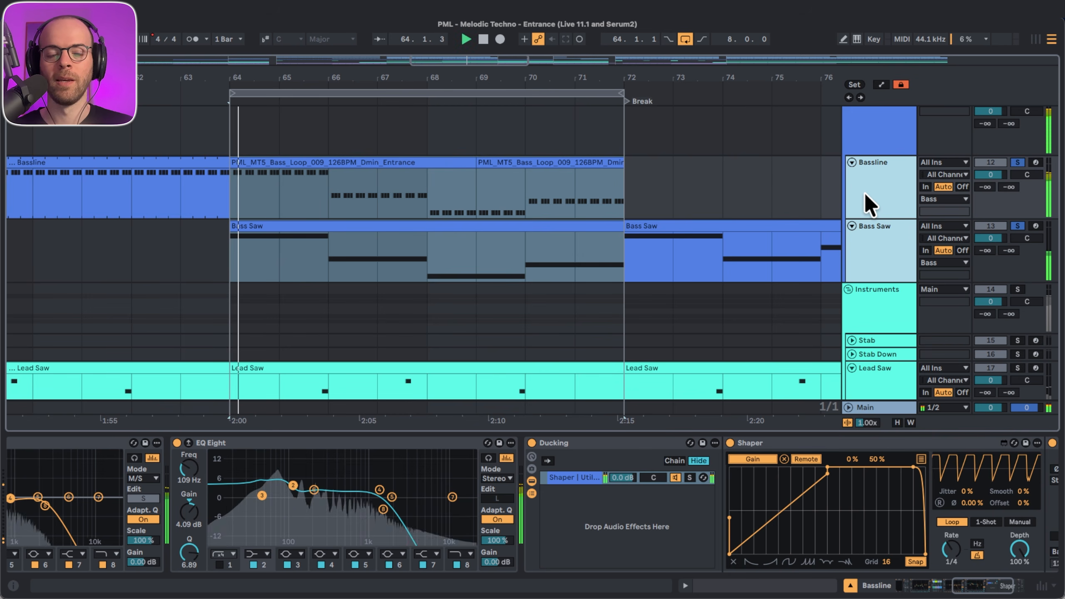
pyautogui.click(883, 275)
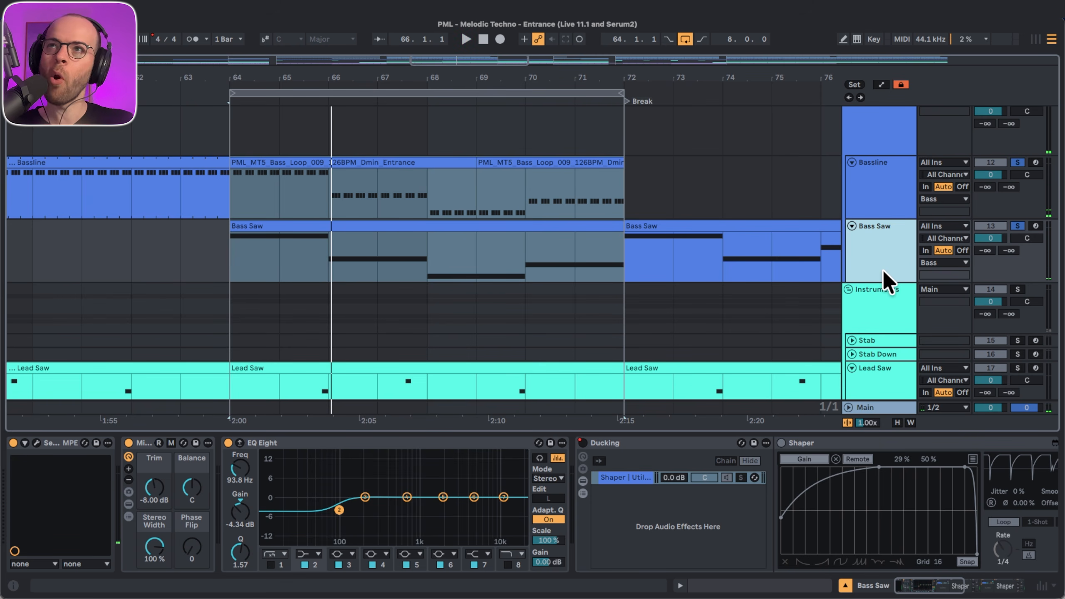
pyautogui.press('space')
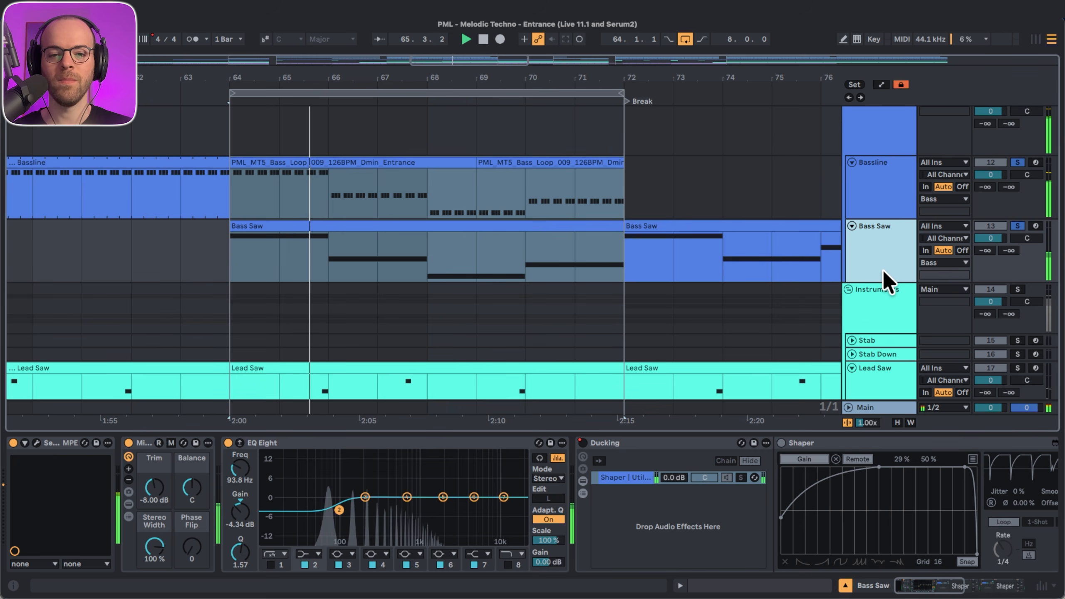
pyautogui.press('space')
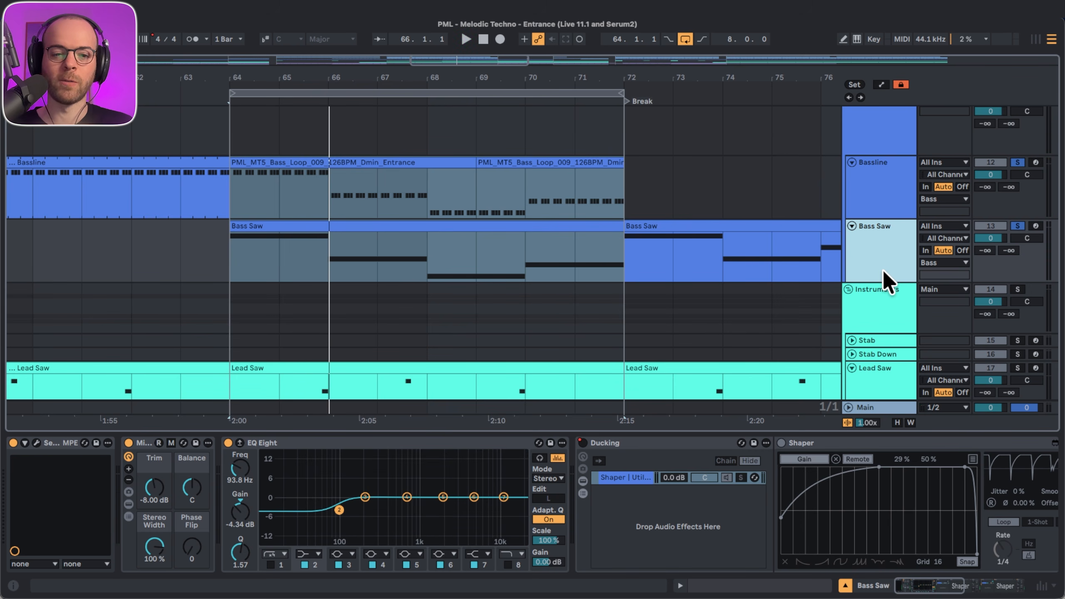
# Play the full mix without solos, muting and unmuting the Bass Saw to compare.
pyautogui.press('space')
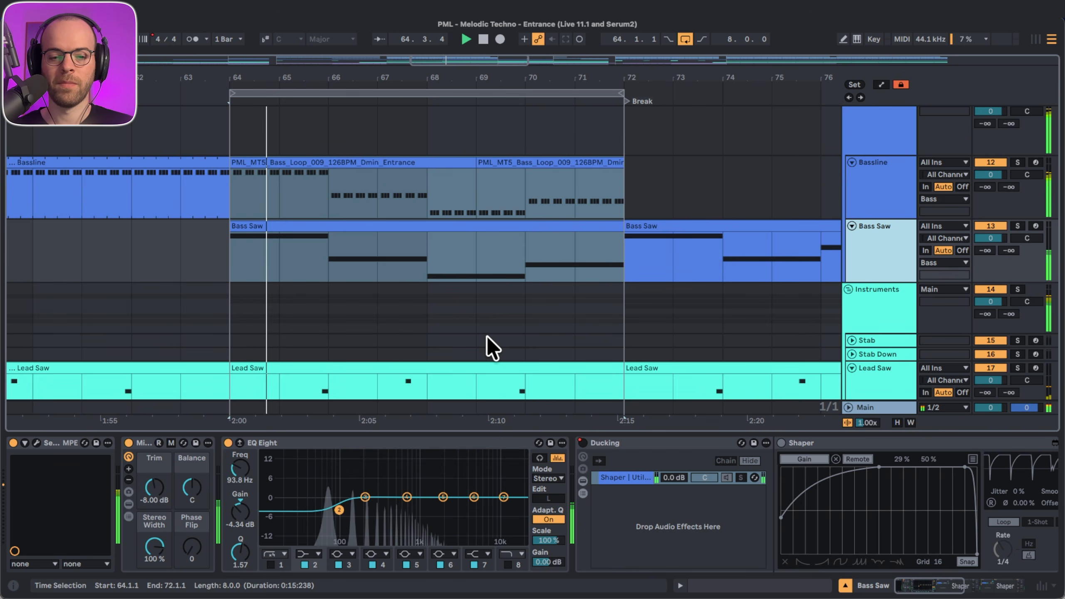
pyautogui.scroll(2, 476, 338)
pyautogui.hscroll(-2, 476, 338)
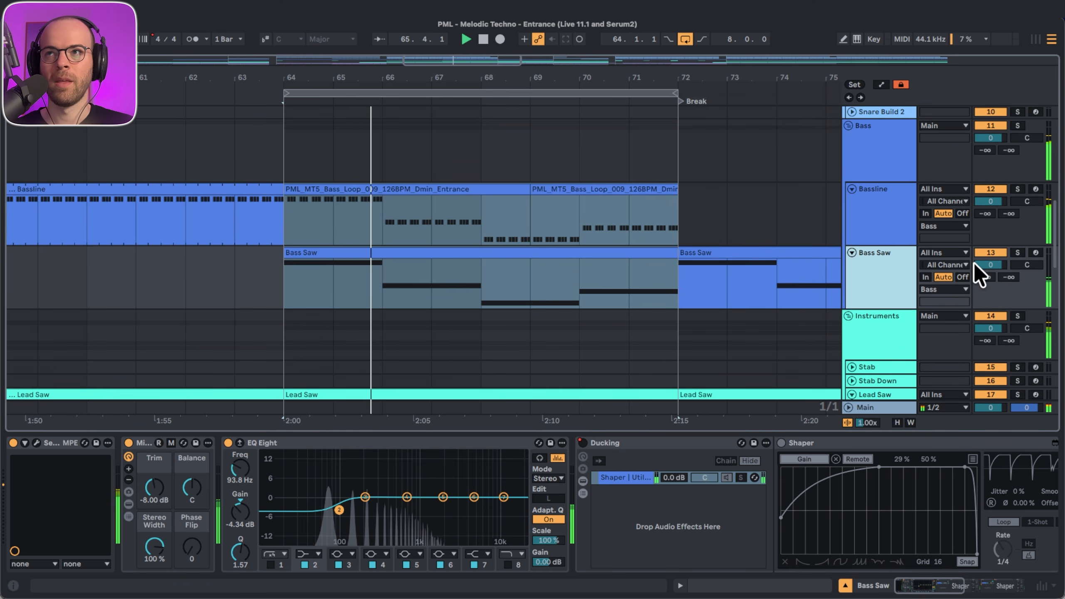
pyautogui.click(992, 252)
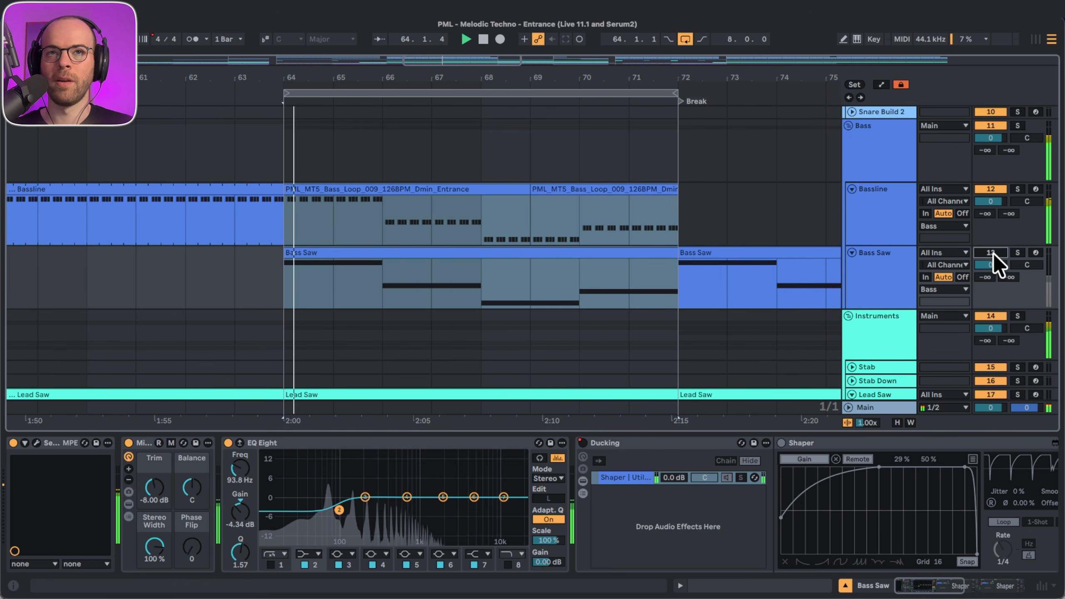
pyautogui.click(991, 252)
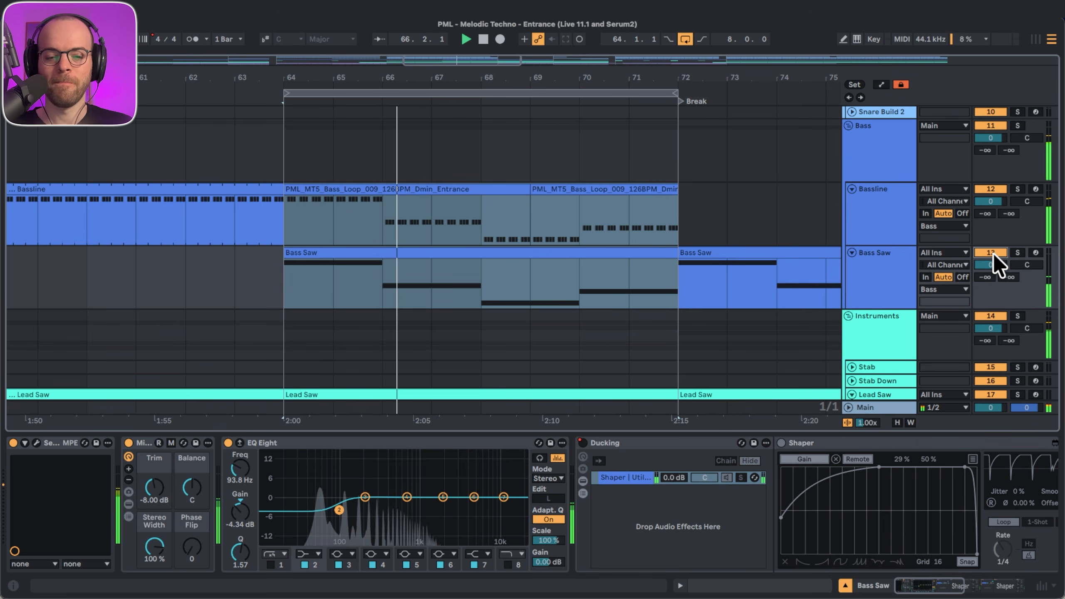
pyautogui.press('space')
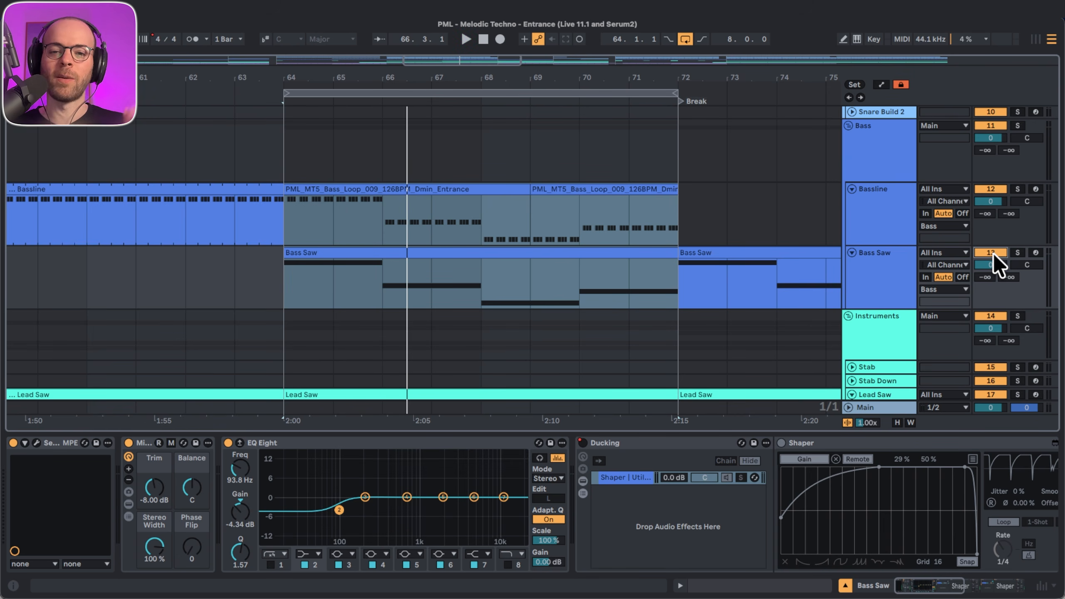
# Play the full mix briefly and examine the Shaper and Utility in the Bass Saw's second Ducking rack.
pyautogui.press('space')
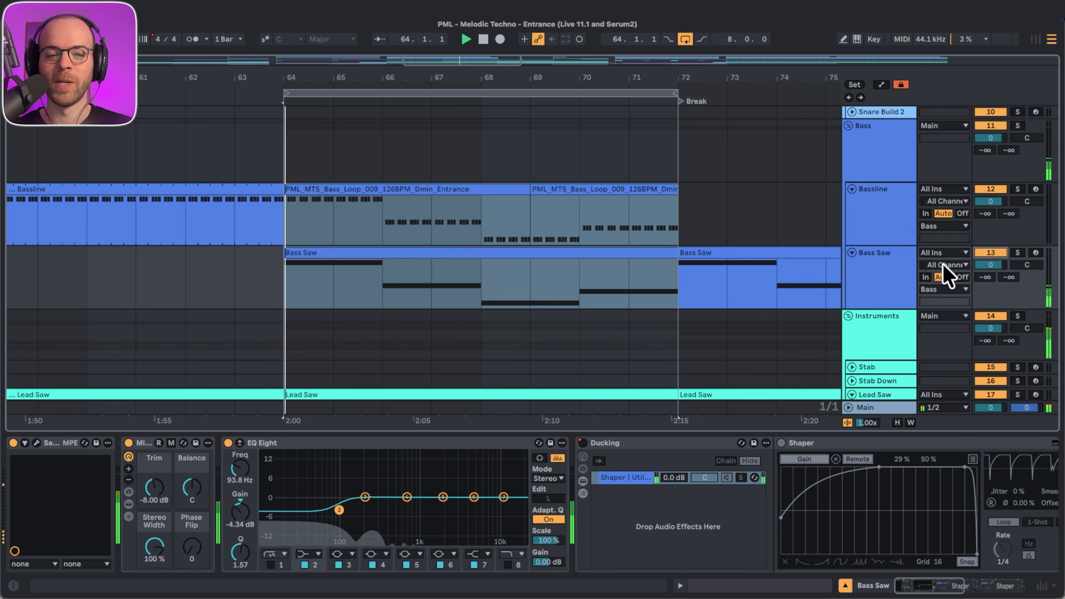
pyautogui.click(887, 275)
pyautogui.press('space')
pyautogui.hscroll(14, 662, 478)
pyautogui.hscroll(5, 658, 477)
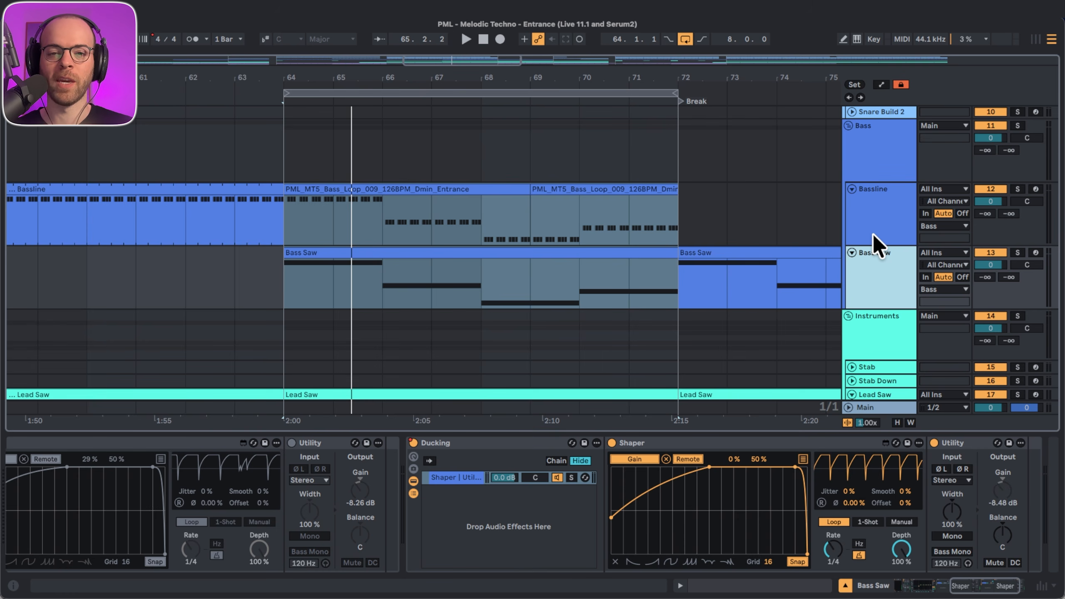
# Play the full mix with the Bassline muted and toggle the Bass Saw's activation to compare.
pyautogui.press('space')
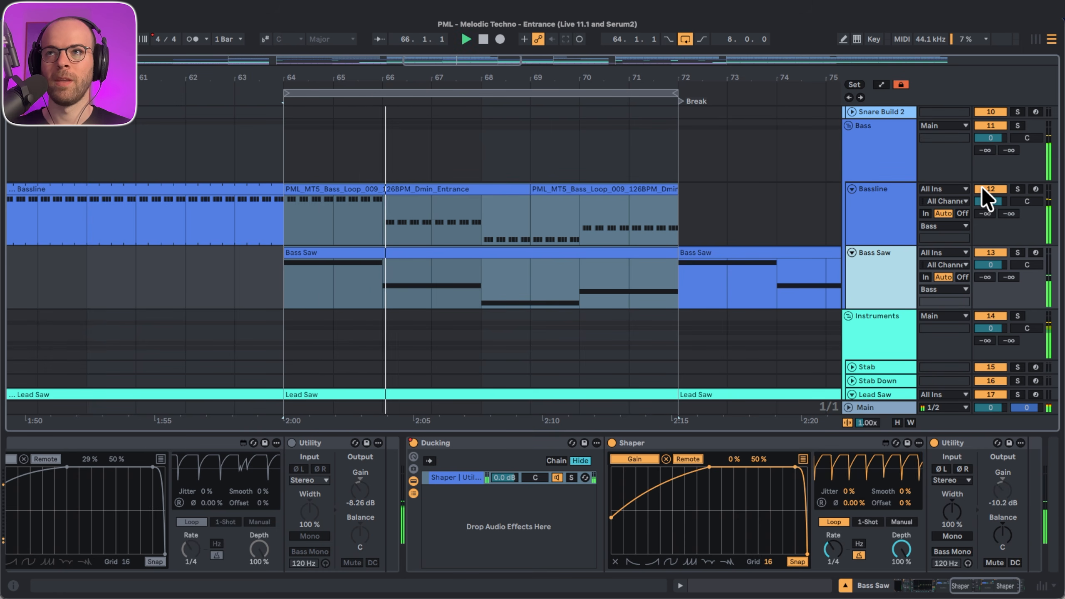
pyautogui.press('space')
pyautogui.press('space')
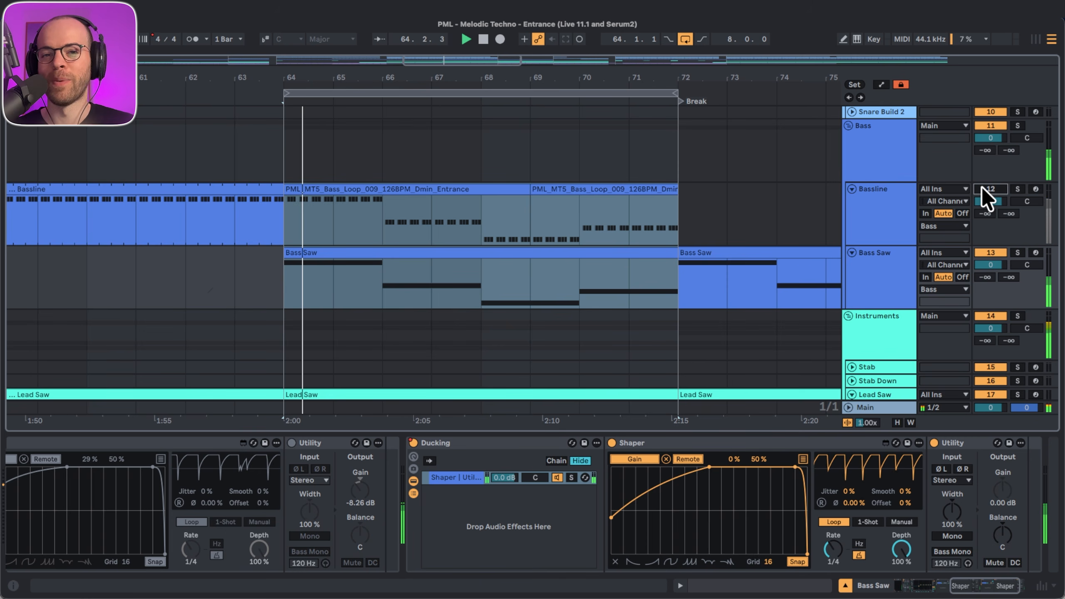
pyautogui.click(987, 254)
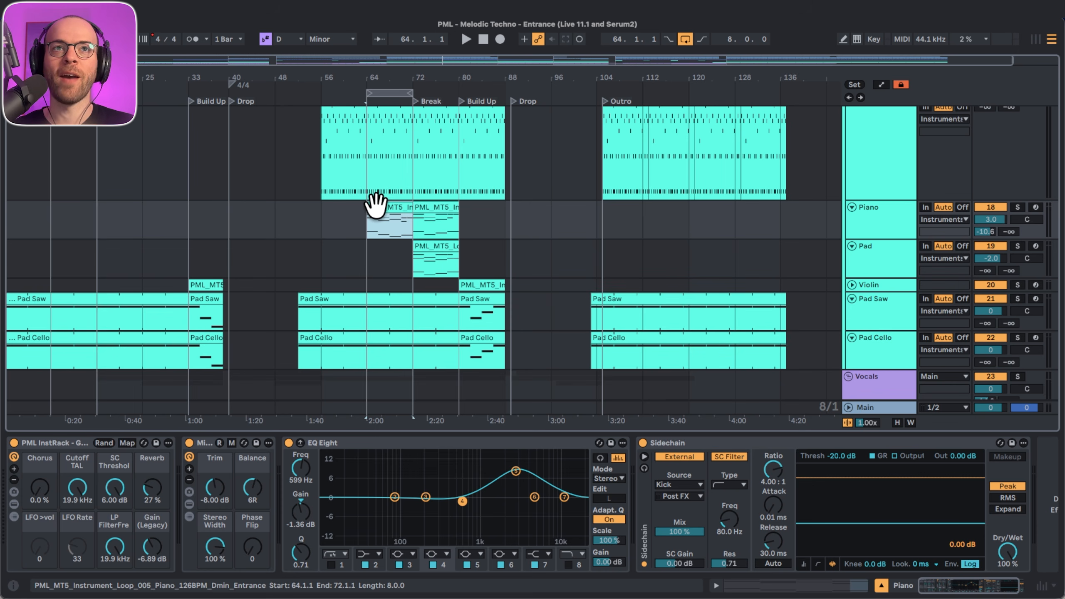
# Solo the Piano track and play it from bar 64, switching the solo to Pad Saw during playback.
pyautogui.moveTo(374, 82); pyautogui.dragTo(380, 147)
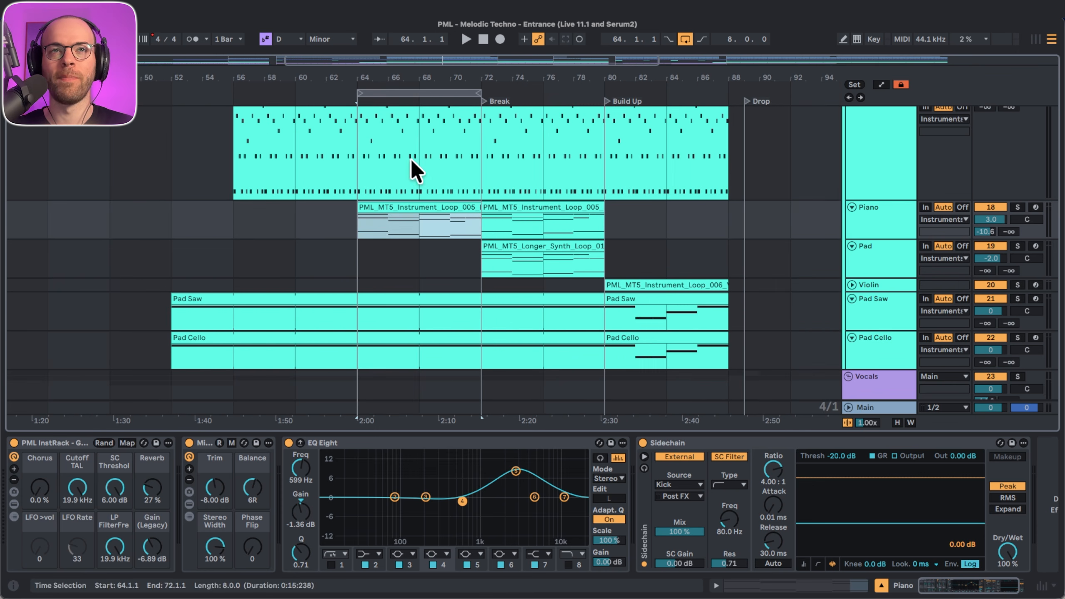
pyautogui.click(863, 223)
pyautogui.press('s')
pyautogui.press('space')
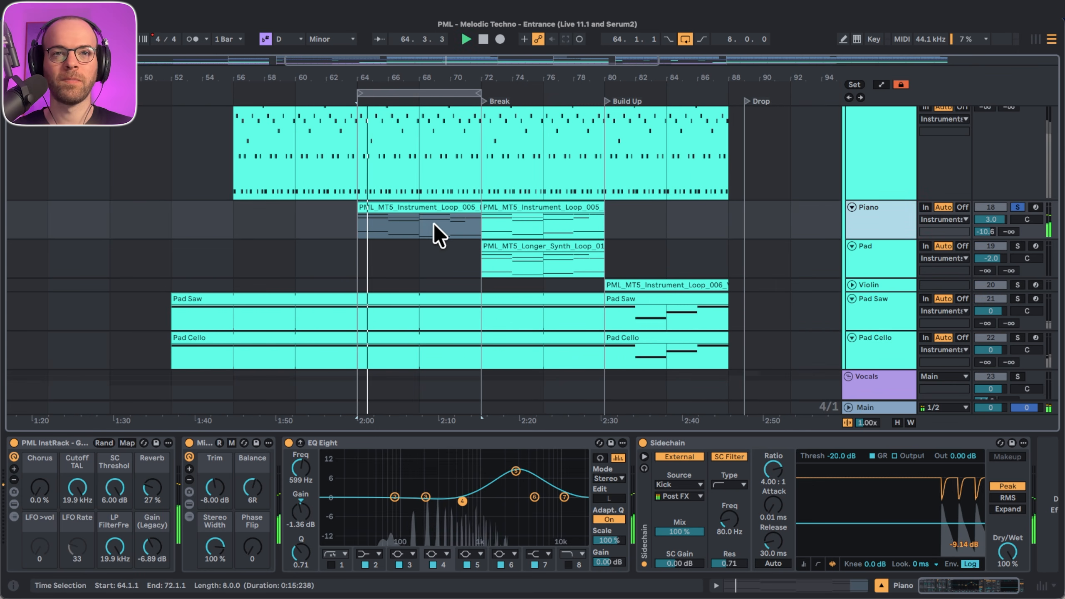
pyautogui.click(871, 312)
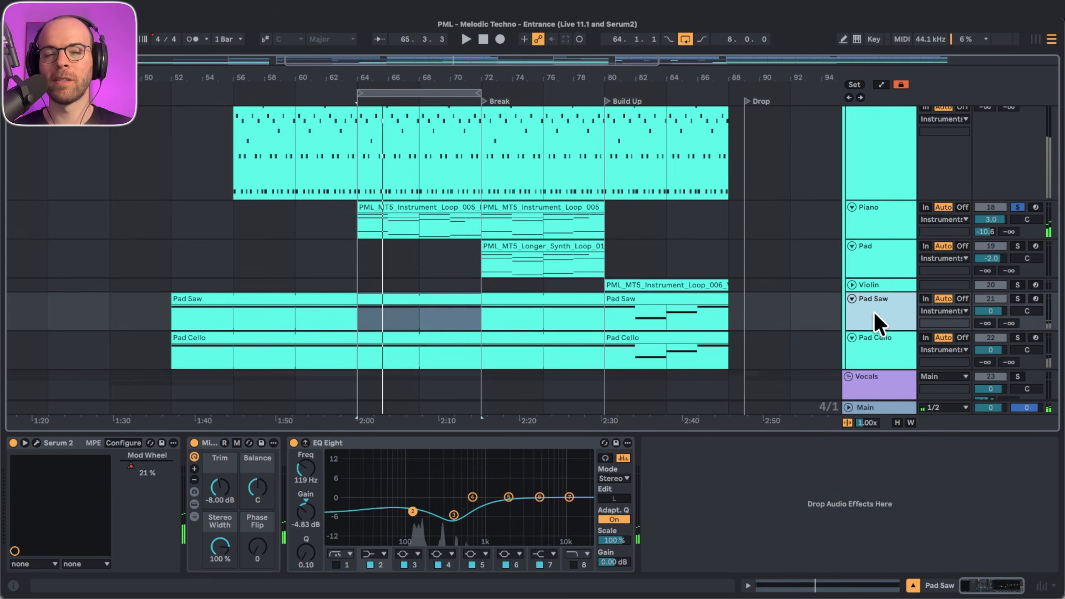
pyautogui.press('s')
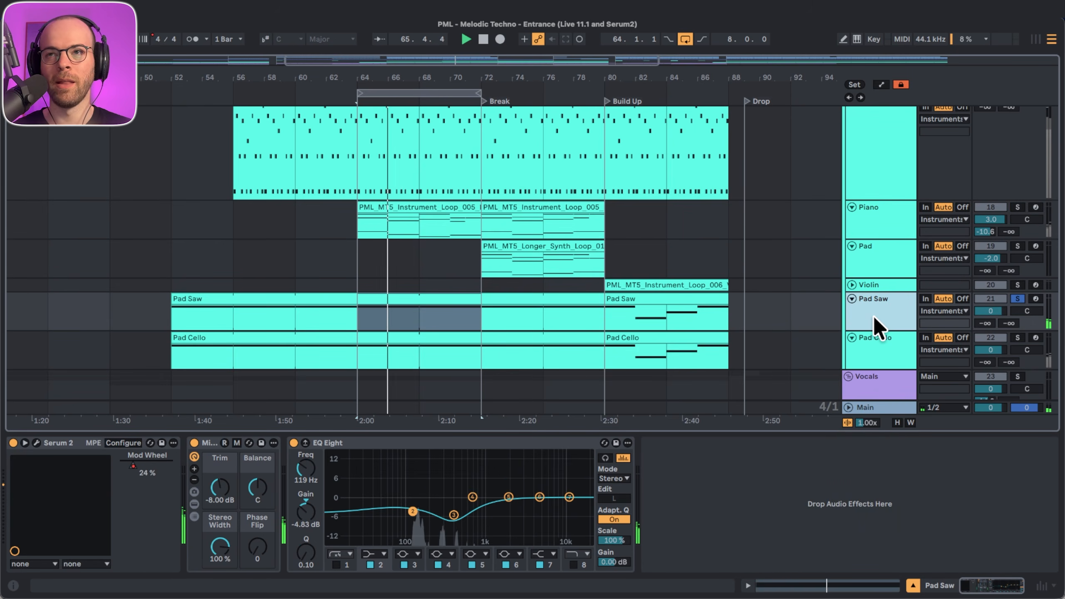
# Listen to the Pad Cello soloed during playback, stop, and solo the Gated Vocal 1 track.
pyautogui.click(875, 336)
pyautogui.press('s')
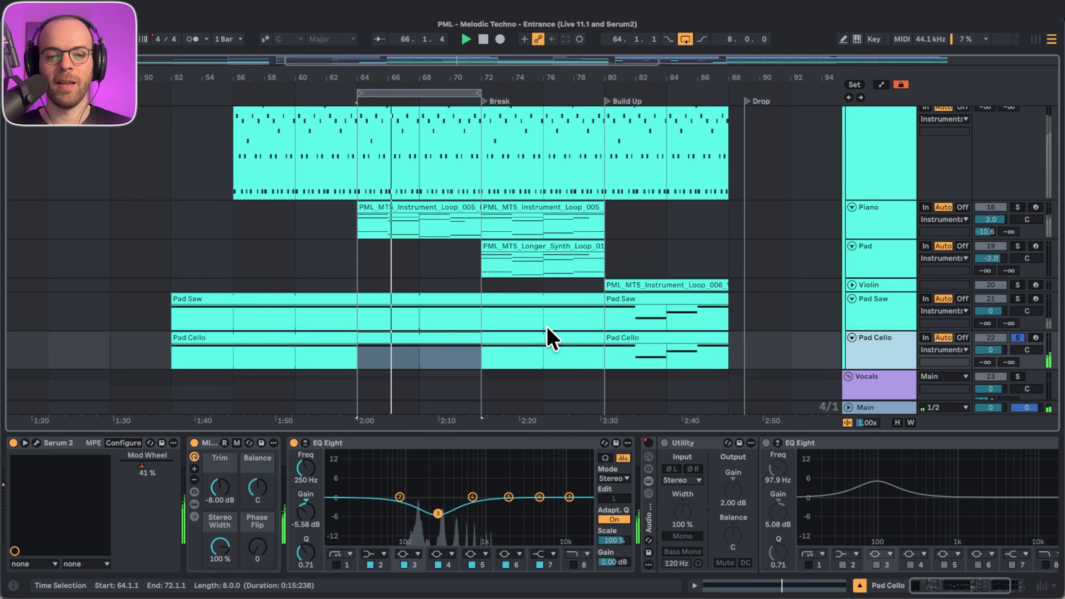
pyautogui.scroll(-5, 558, 332)
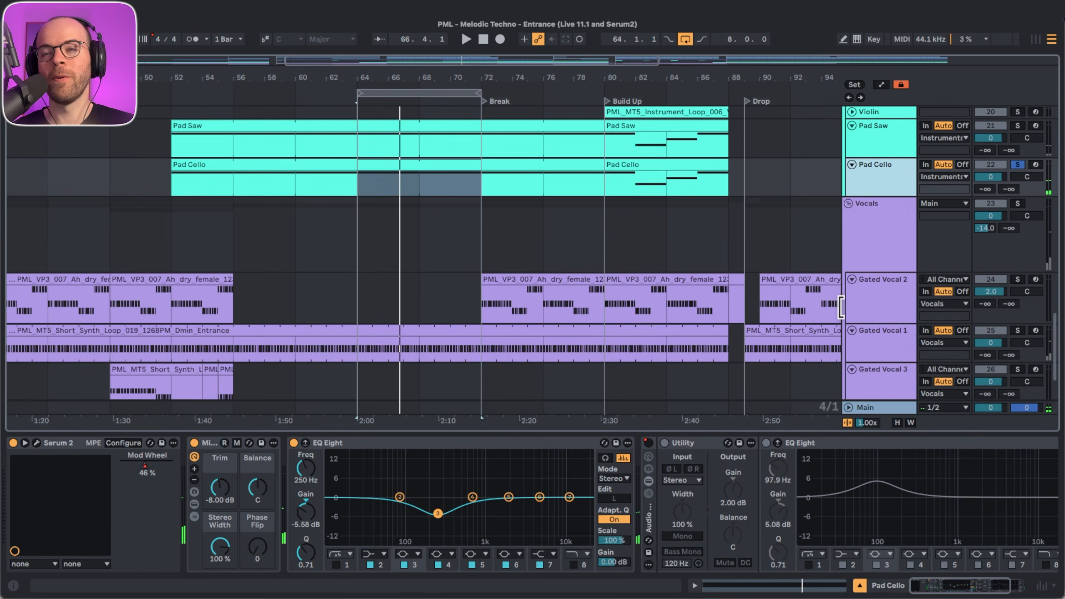
pyautogui.click(902, 340)
pyautogui.press('s')
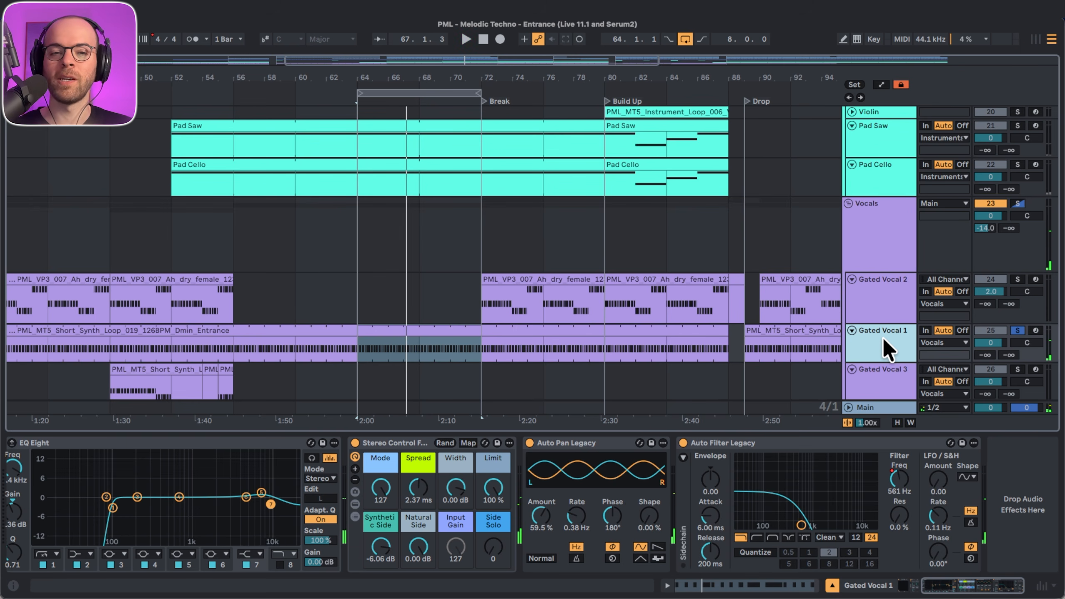
# Clear the solos and play the full mix briefly from bar 64.
pyautogui.scroll(3, 883, 338)
pyautogui.press('space')
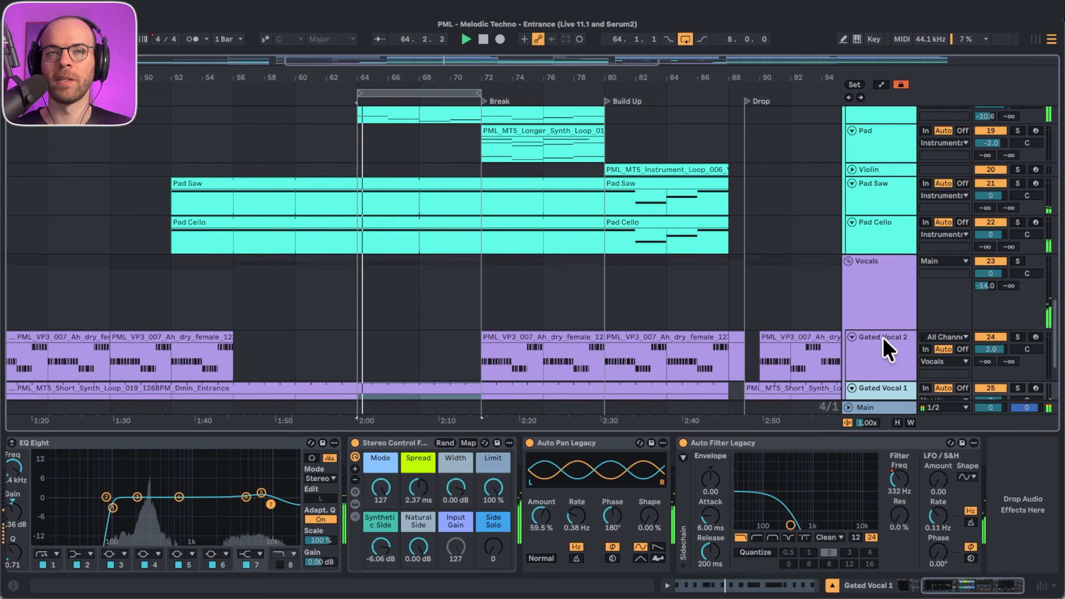
pyautogui.press('space')
# Try a copy of the Pad's Longer Synth Loop clip at bar 64 with the full mix, and delete the copy.
pyautogui.scroll(3, 526, 173)
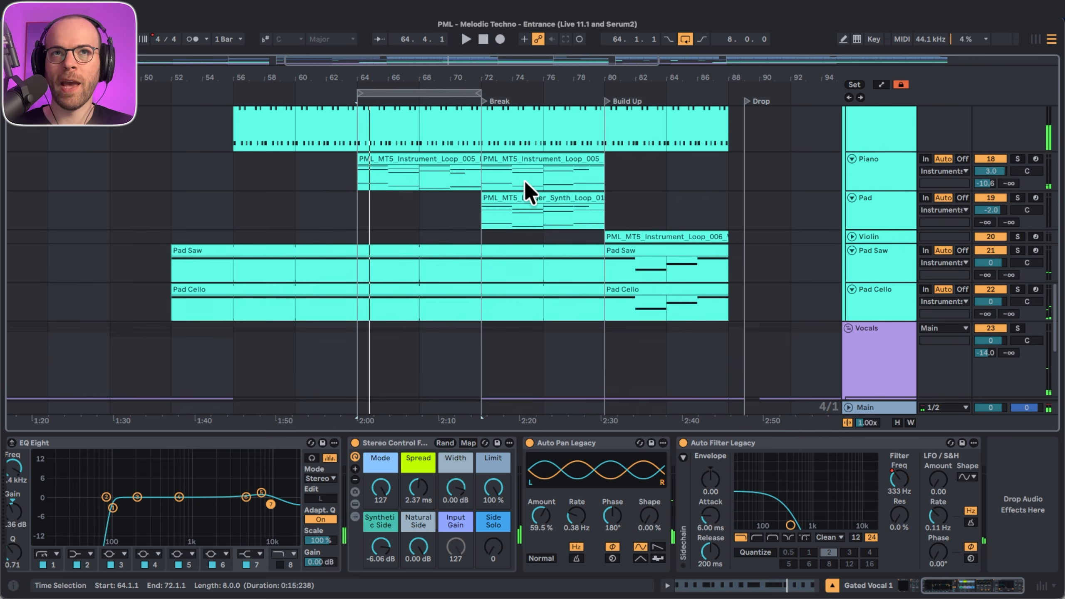
pyautogui.moveTo(535, 195); pyautogui.dragTo(404, 193)
pyautogui.press('space')
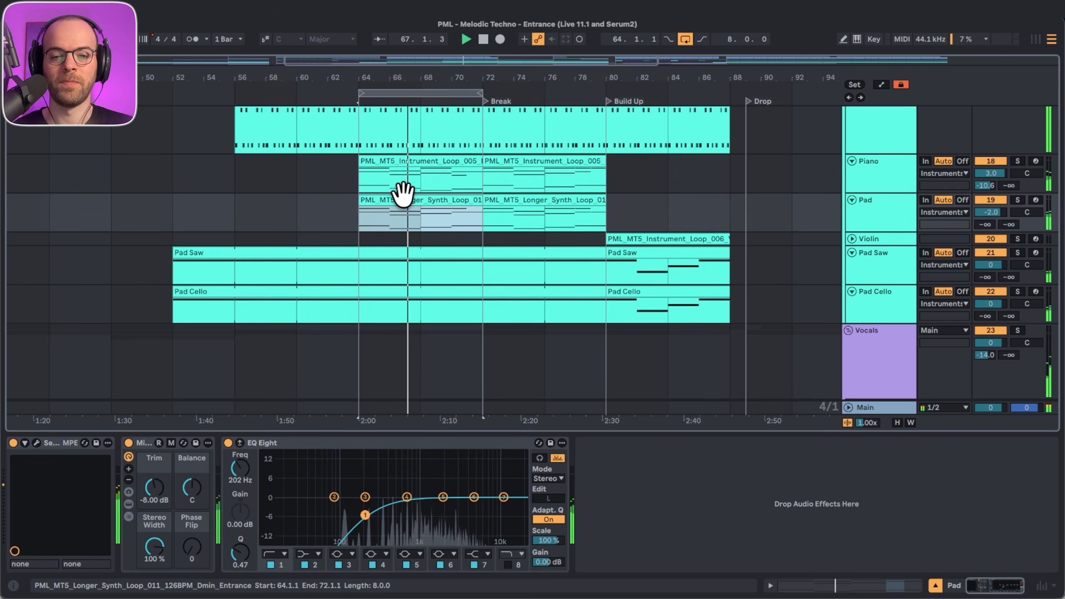
pyautogui.scroll(1, 403, 194)
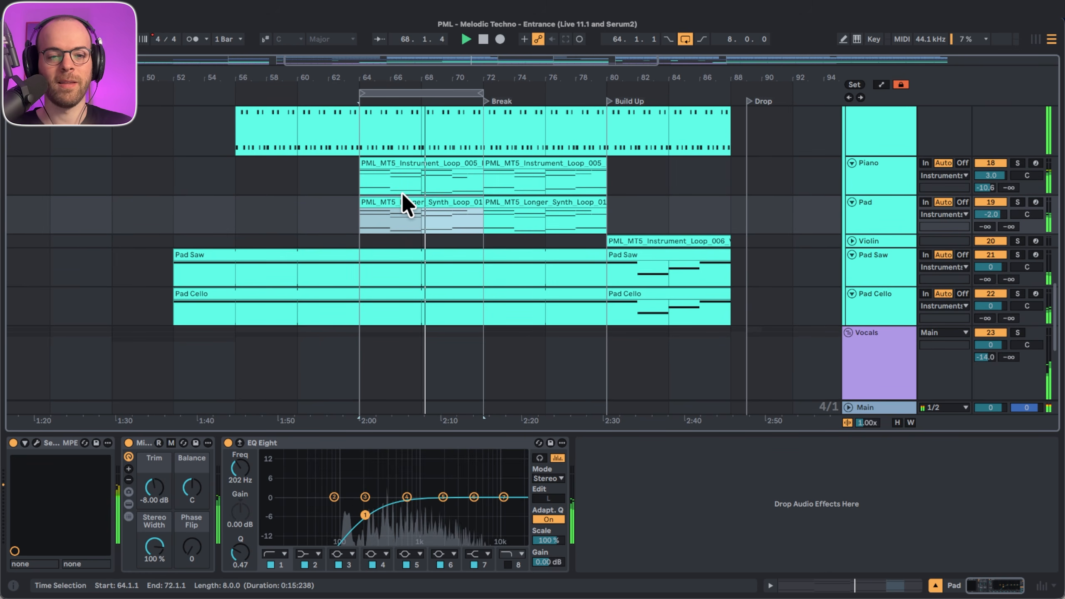
pyautogui.press('Delete')
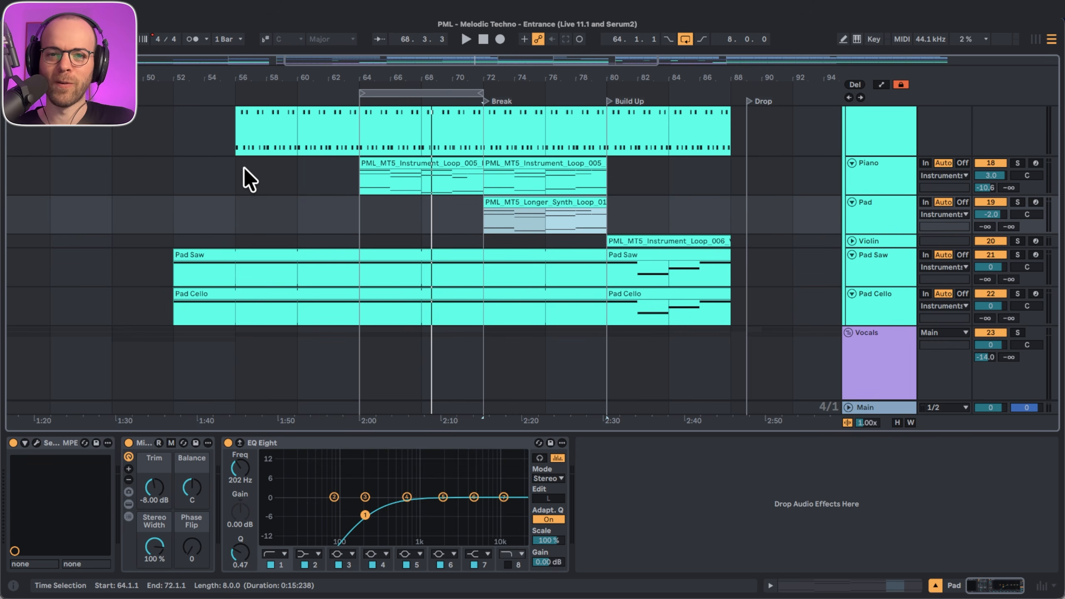
# Solo the Piano track and play it from bar 64.
pyautogui.click(363, 181)
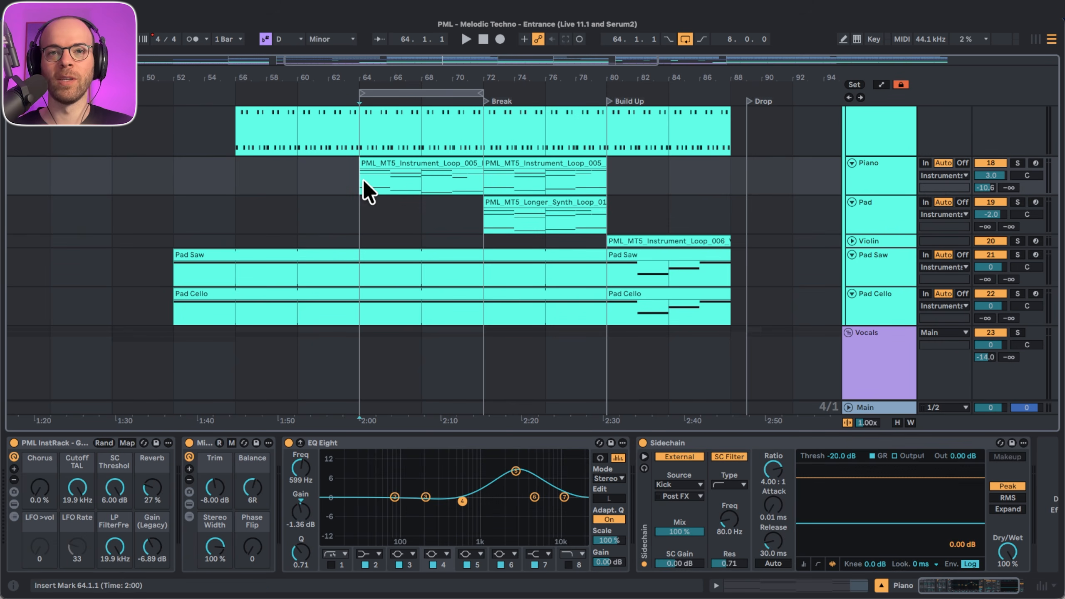
pyautogui.click(1018, 162)
pyautogui.press('space')
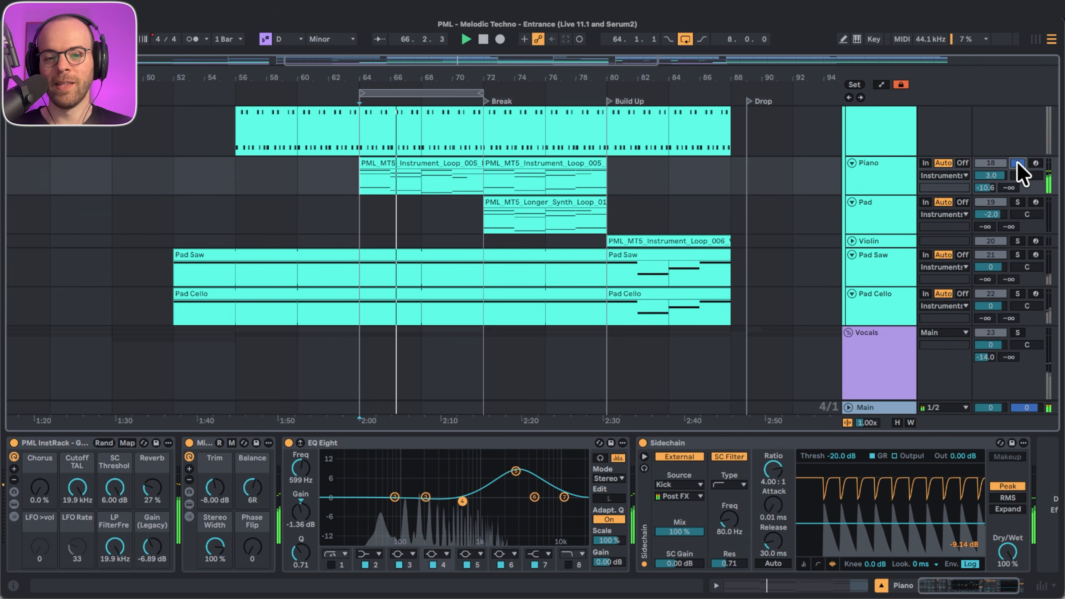
pyautogui.press('space')
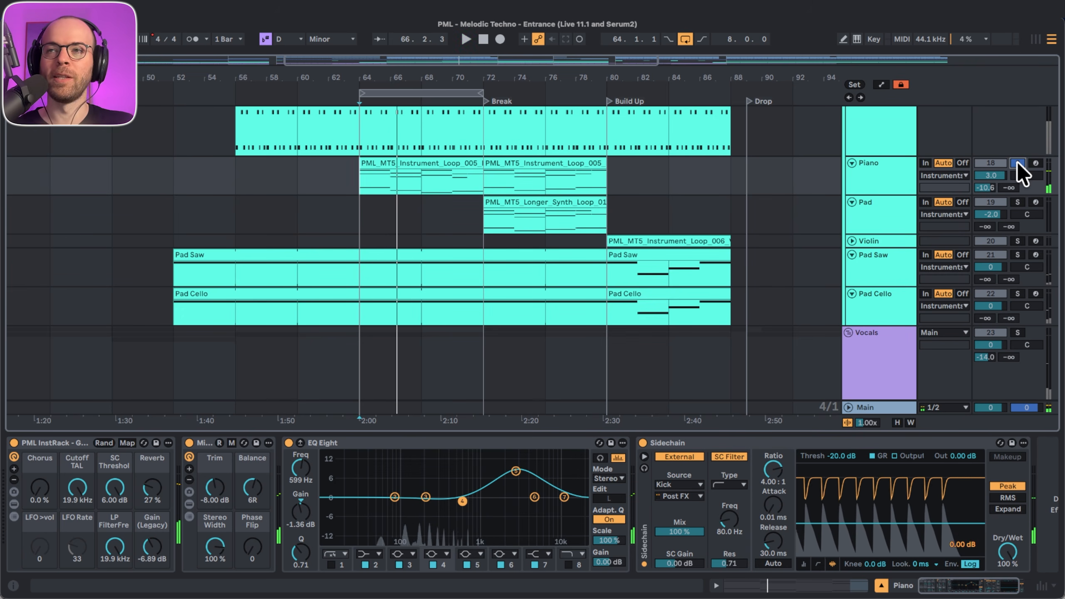
# Solo Pad Saw and Pad Cello together, play them from bar 64, and clear the solos during playback.
pyautogui.click(906, 262)
pyautogui.click(883, 309)
pyautogui.keyDown('shift'); pyautogui.click(885, 277); pyautogui.keyUp('shift')
pyautogui.press('s')
pyautogui.press('space')
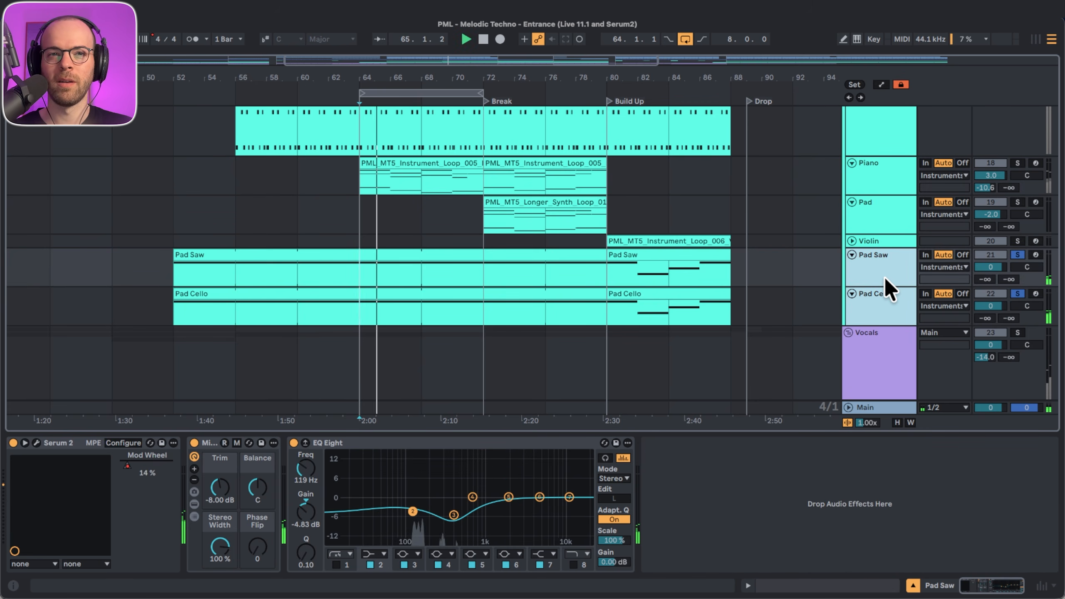
pyautogui.press('s')
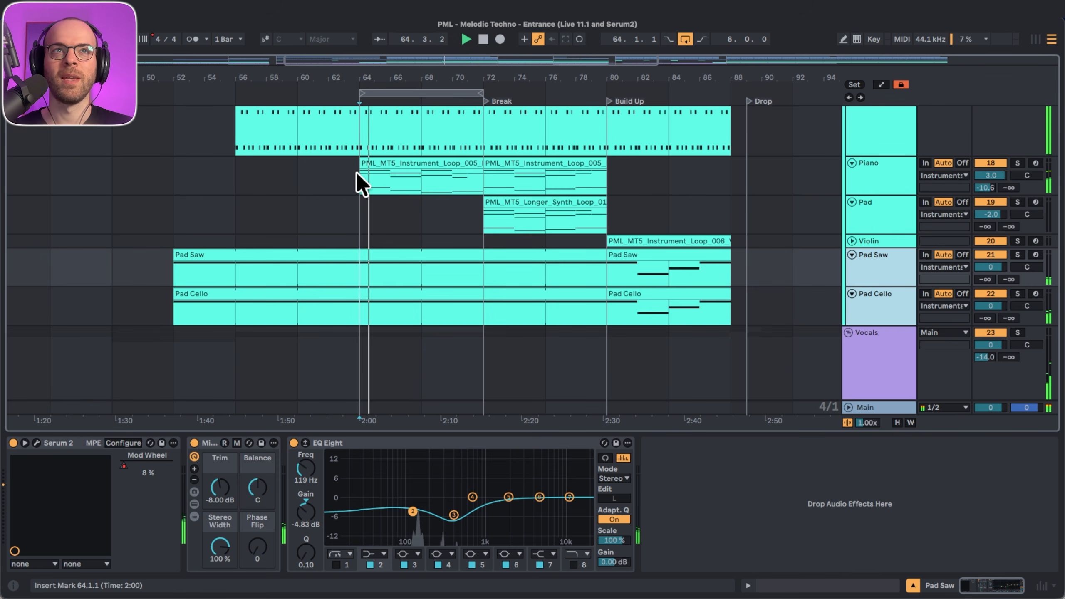
# Play from about bar 60 and deactivate the Piano through Pad Cello tracks and Gated Vocal 1.
pyautogui.click(306, 95)
pyautogui.click(895, 293)
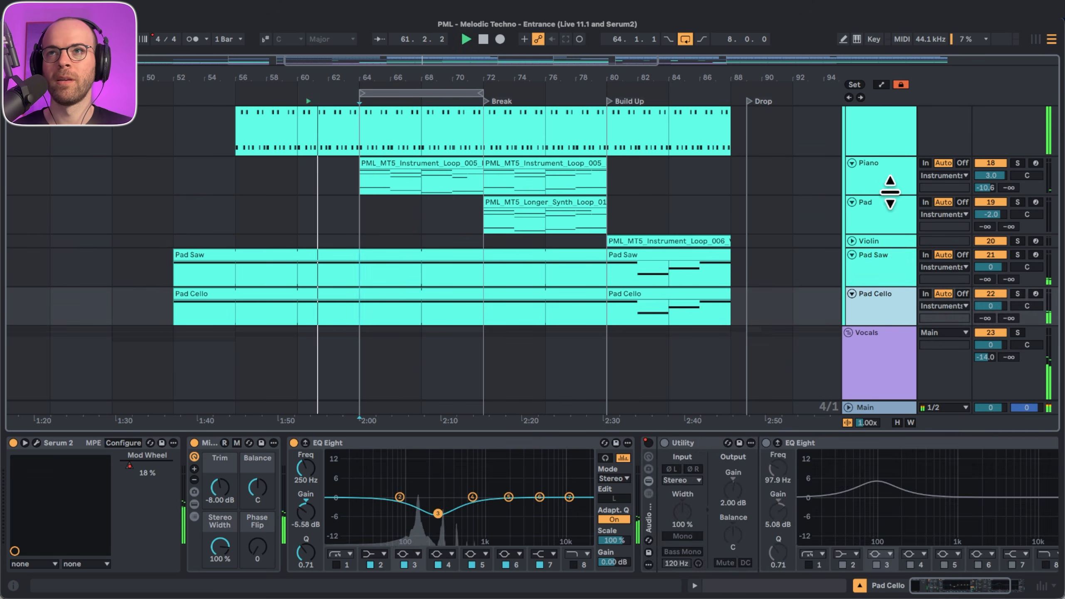
pyautogui.click(890, 179)
pyautogui.scroll(-5, 889, 250)
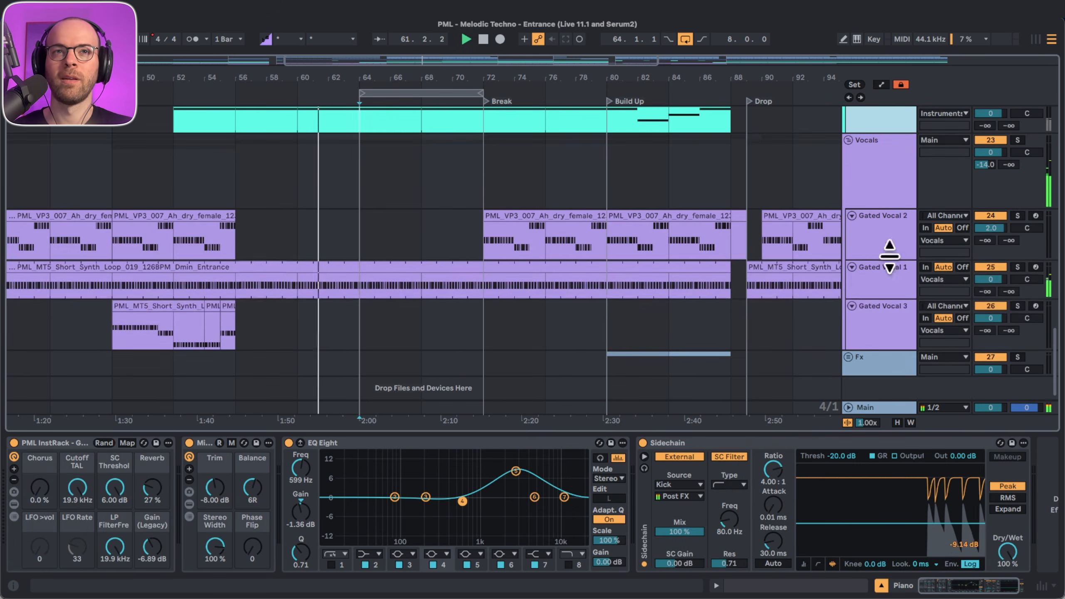
pyautogui.click(891, 281)
pyautogui.scroll(5, 890, 280)
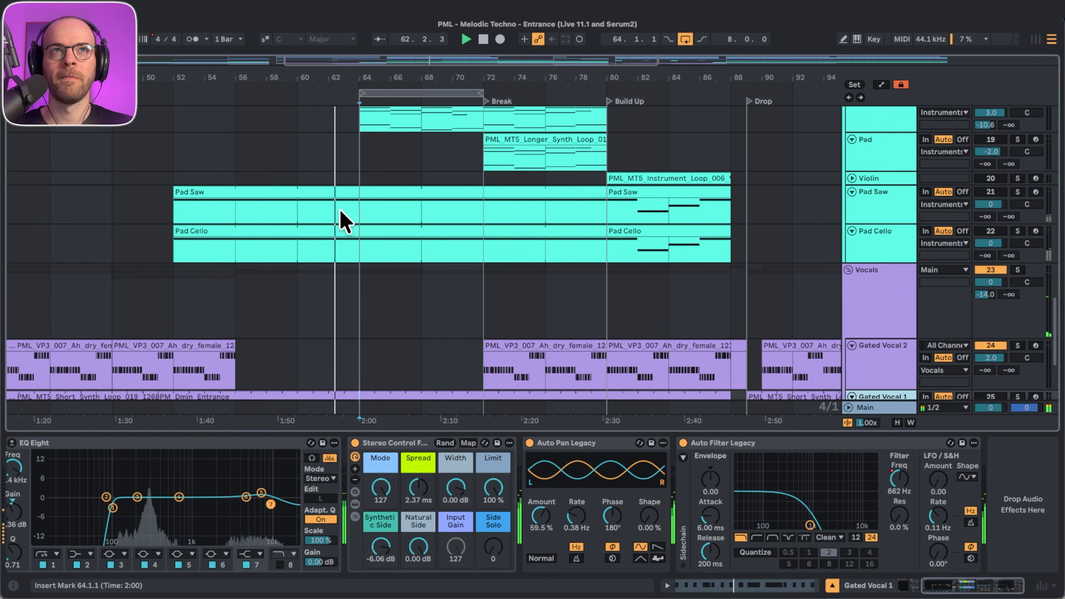
# Listen to the reduced mix while examining the Bass Saw, Lead Saw, piano, pad and vocal arrangement.
pyautogui.scroll(3, 379, 159)
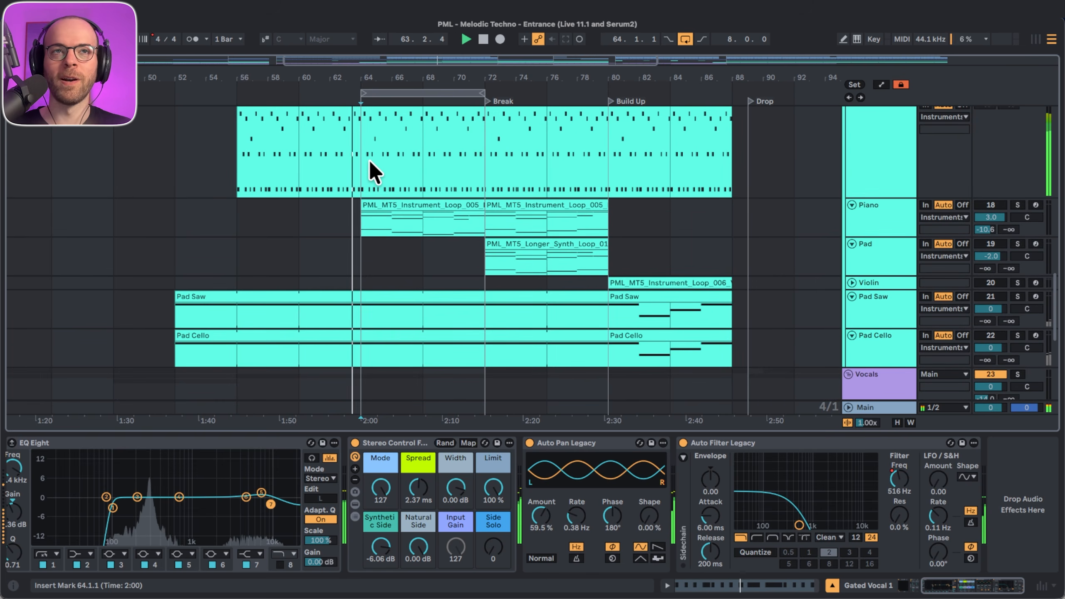
pyautogui.scroll(4, 380, 161)
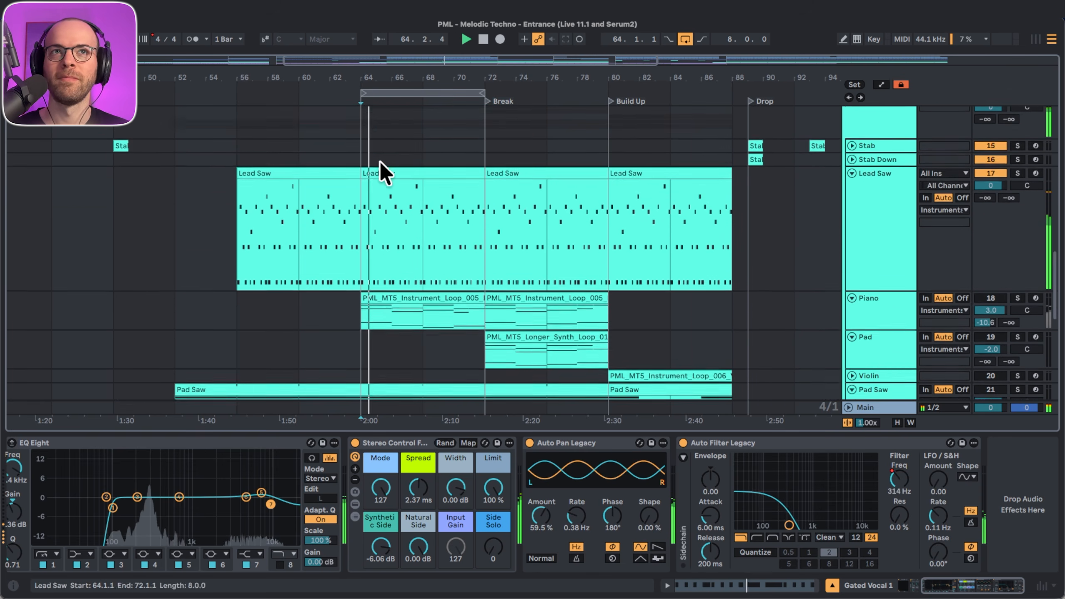
pyautogui.scroll(2, 380, 160)
pyautogui.scroll(-3, 379, 160)
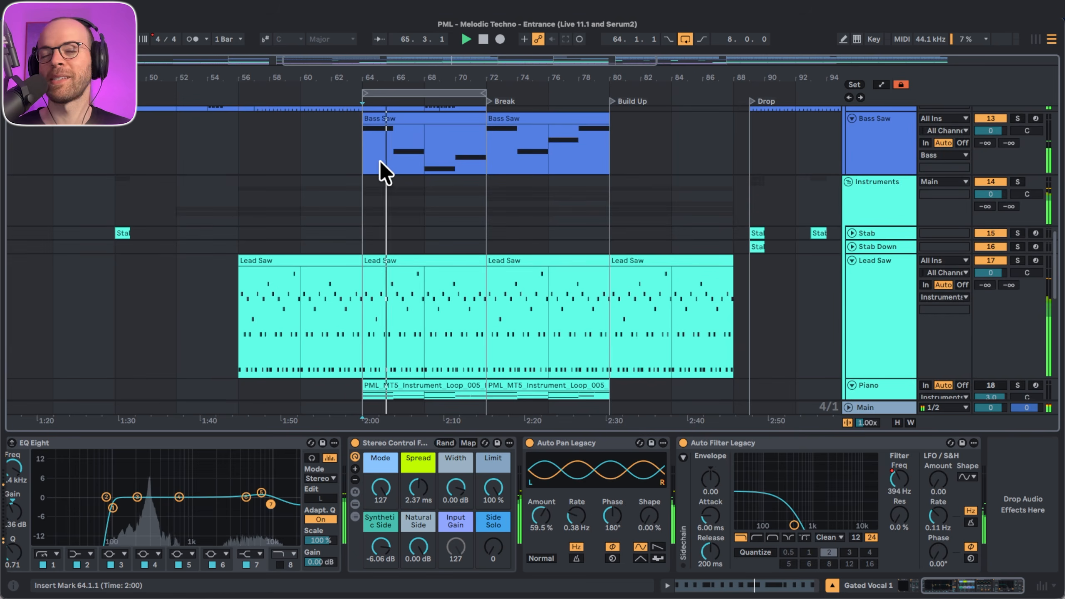
pyautogui.scroll(-5, 379, 160)
pyautogui.scroll(-3, 380, 159)
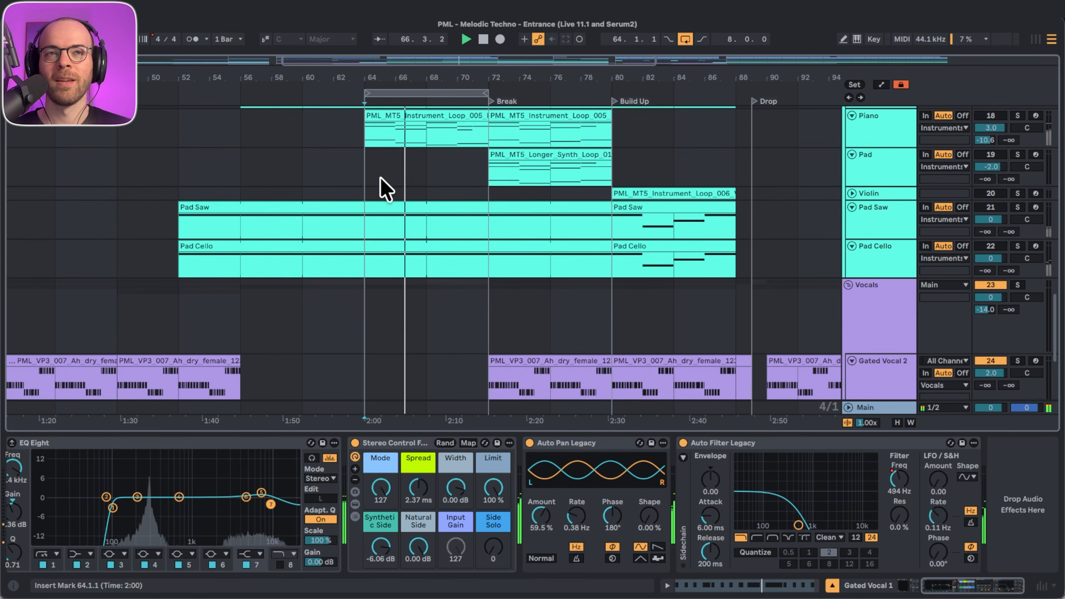
pyautogui.scroll(1, 380, 177)
pyautogui.scroll(-5, 388, 209)
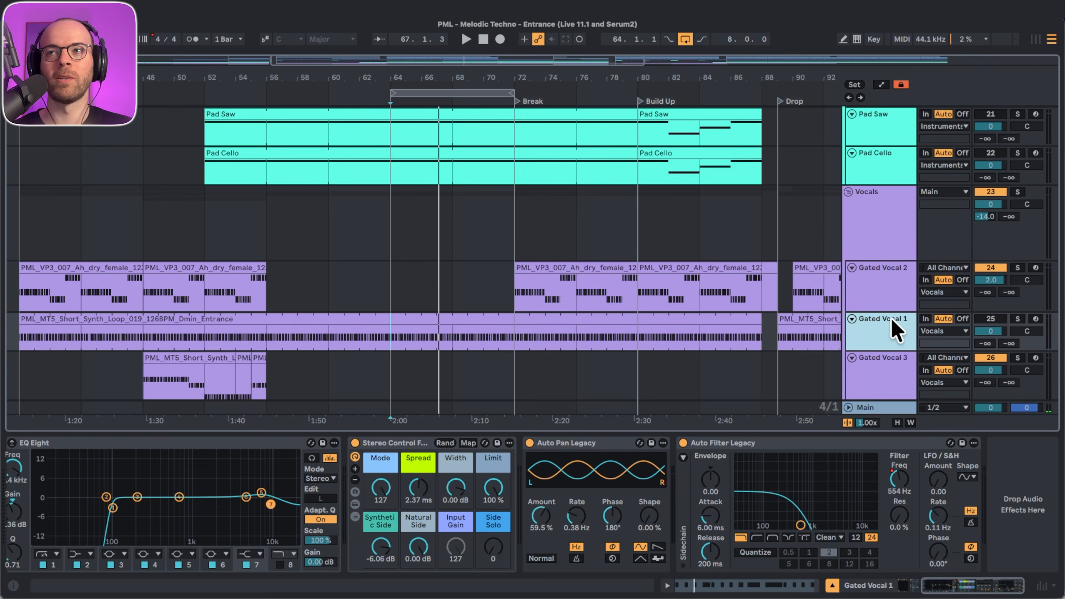
# Reactivate Gated Vocal 1 and the Piano through Pad Cello tracks, and play the full mix from about bar 62.
pyautogui.press('0')
pyautogui.scroll(5, 892, 317)
pyautogui.click(895, 312)
pyautogui.keyDown('shift'); pyautogui.click(885, 185); pyautogui.keyUp('shift')
pyautogui.press('0')
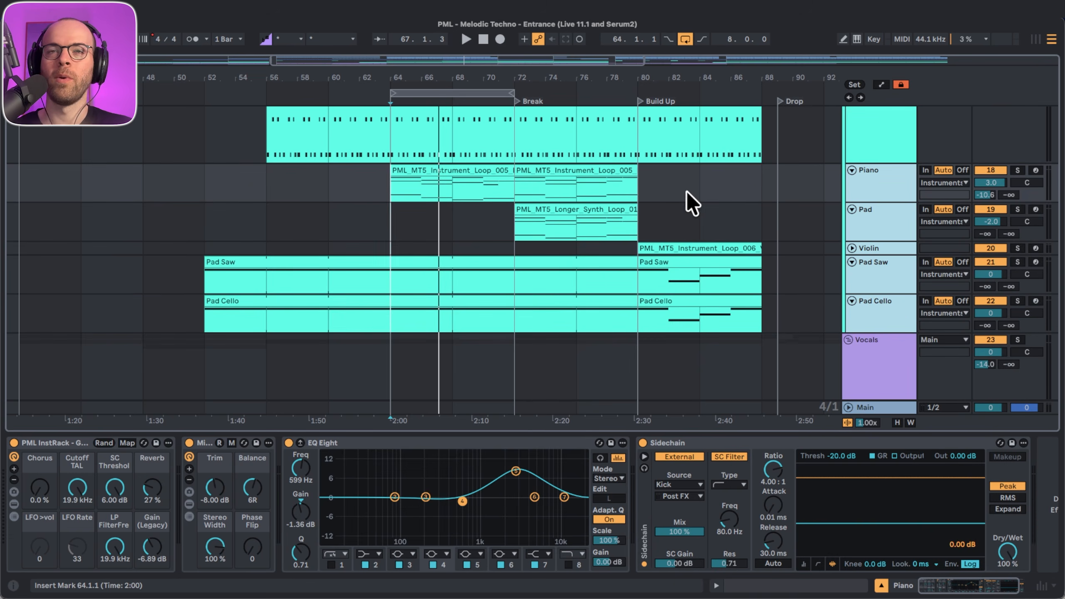
pyautogui.click(356, 97)
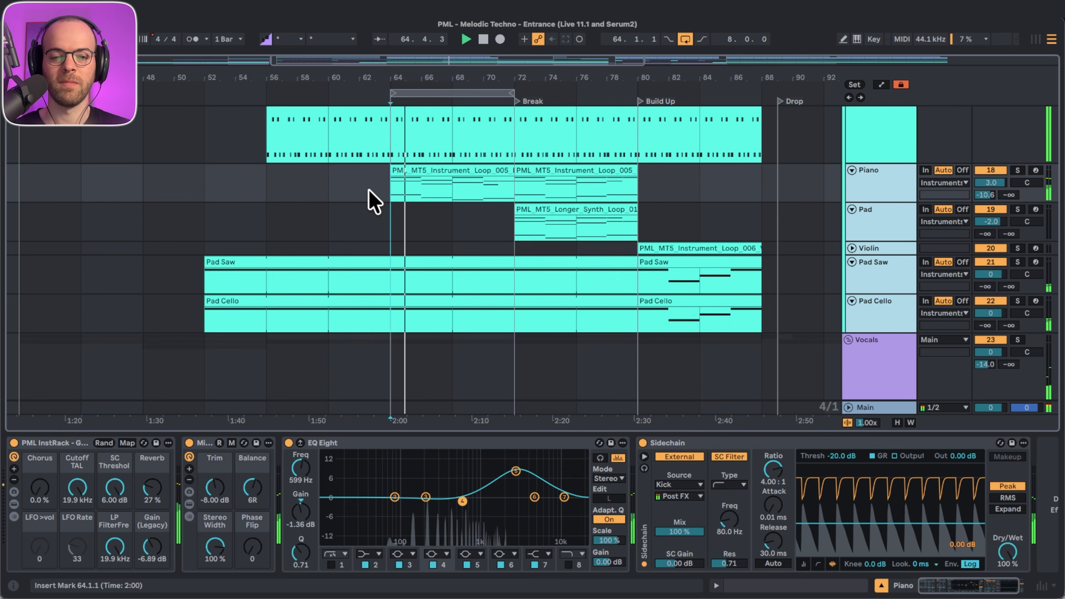
# Copy the three Gated Vocal tracks' clips from bars 97 to 105 and paste them at bar 64.
pyautogui.moveTo(494, 86); pyautogui.dragTo(494, 63)
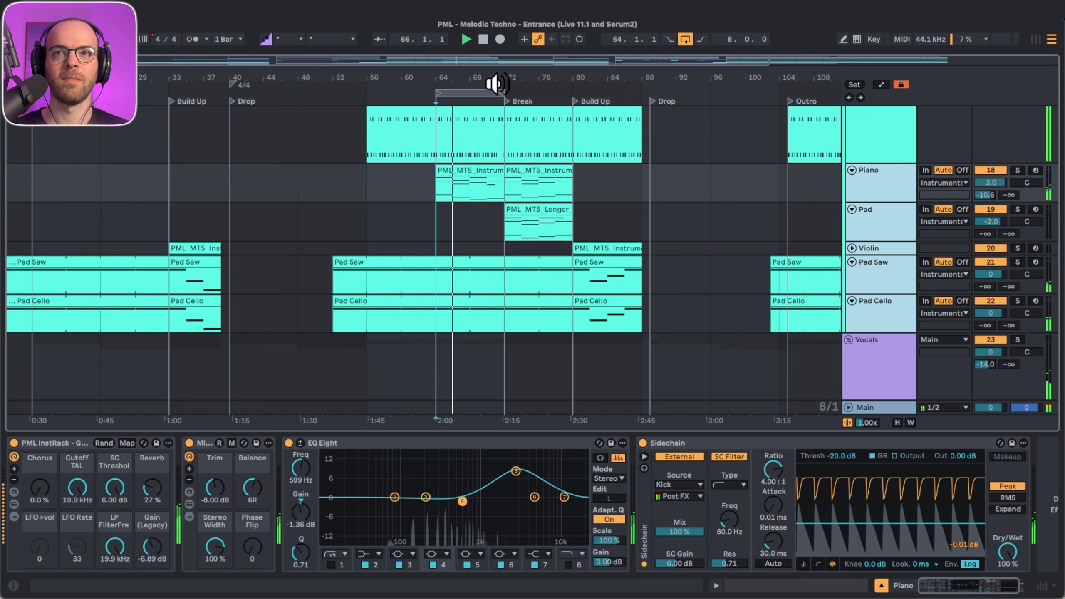
pyautogui.scroll(-4, 543, 157)
pyautogui.hscroll(4, 543, 157)
pyautogui.scroll(-3, 543, 156)
pyautogui.hscroll(4, 543, 157)
pyautogui.hscroll(-5, 543, 157)
pyautogui.scroll(2, 543, 157)
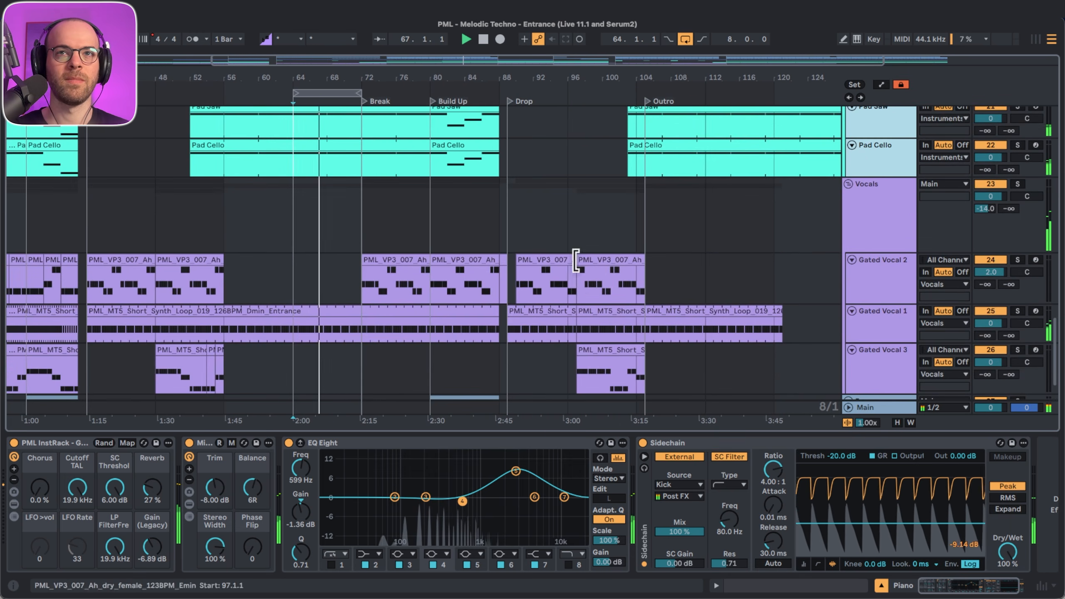
pyautogui.moveTo(575, 279); pyautogui.dragTo(639, 371)
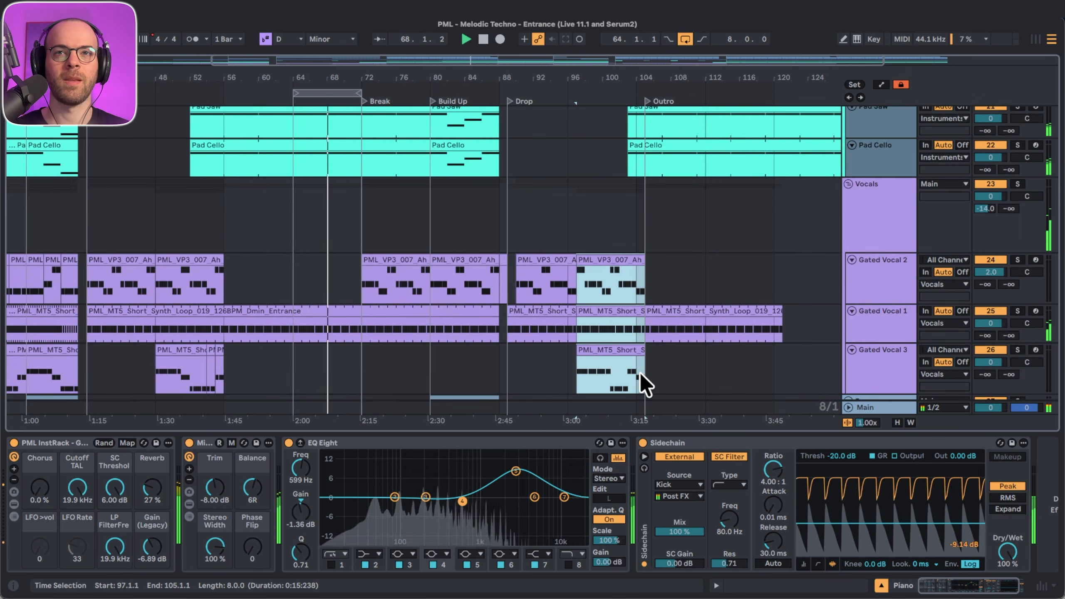
pyautogui.press('space')
pyautogui.click(295, 280)
pyautogui.press('super+v')
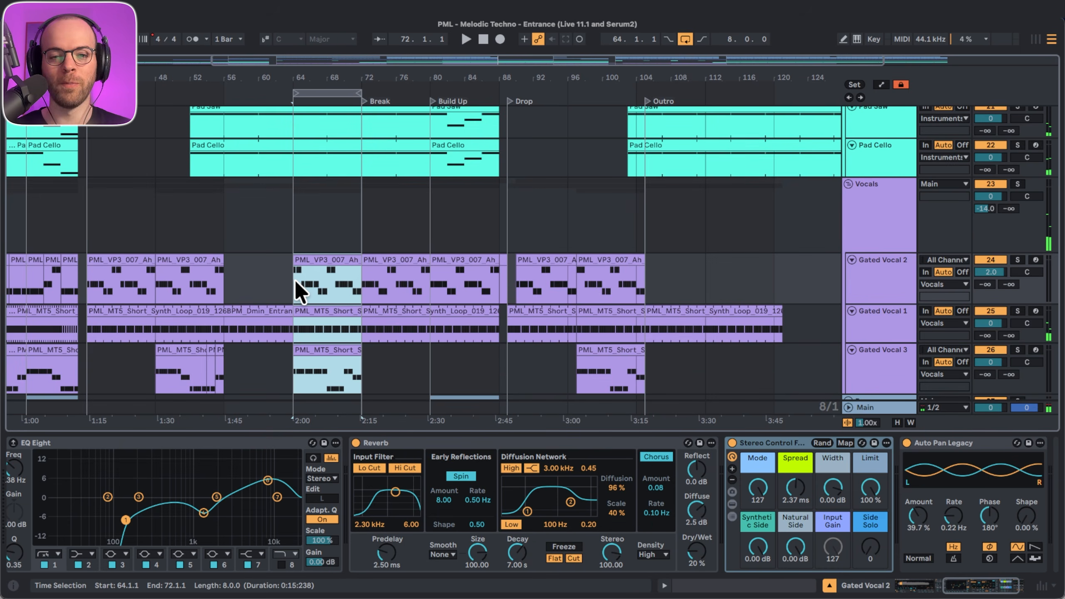
# Play the section with the pasted vocals, open the Vocals group's devices, and undo the paste.
pyautogui.press('space')
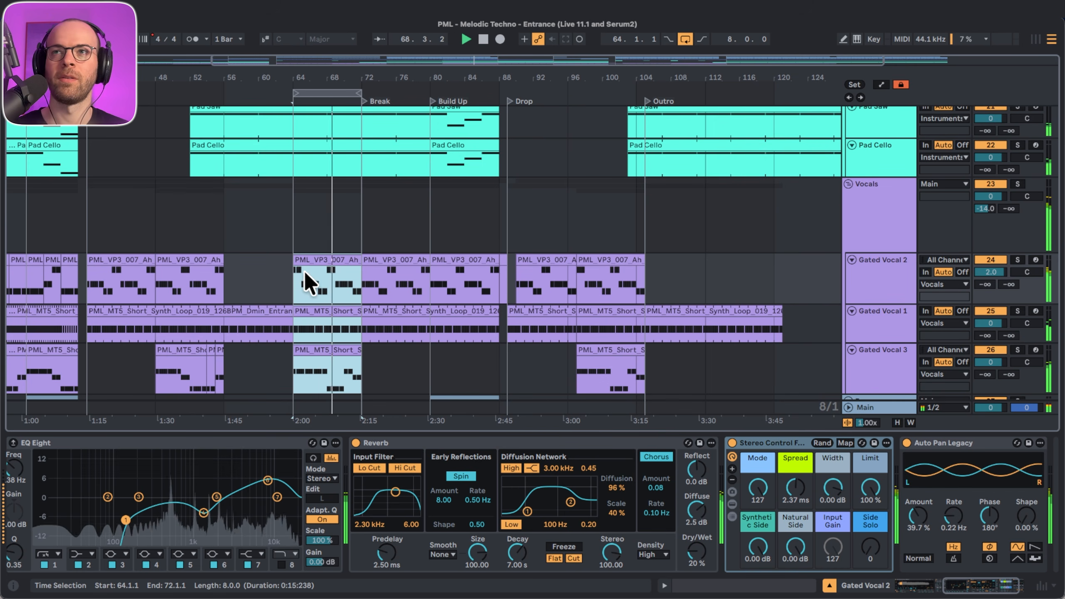
pyautogui.click(863, 214)
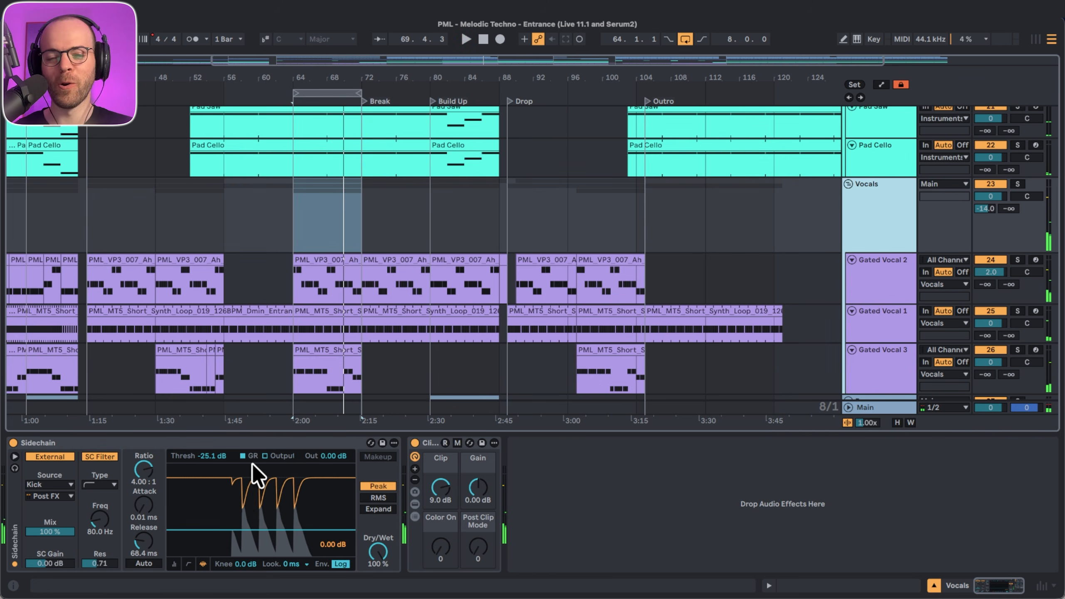
pyautogui.press('super+z')
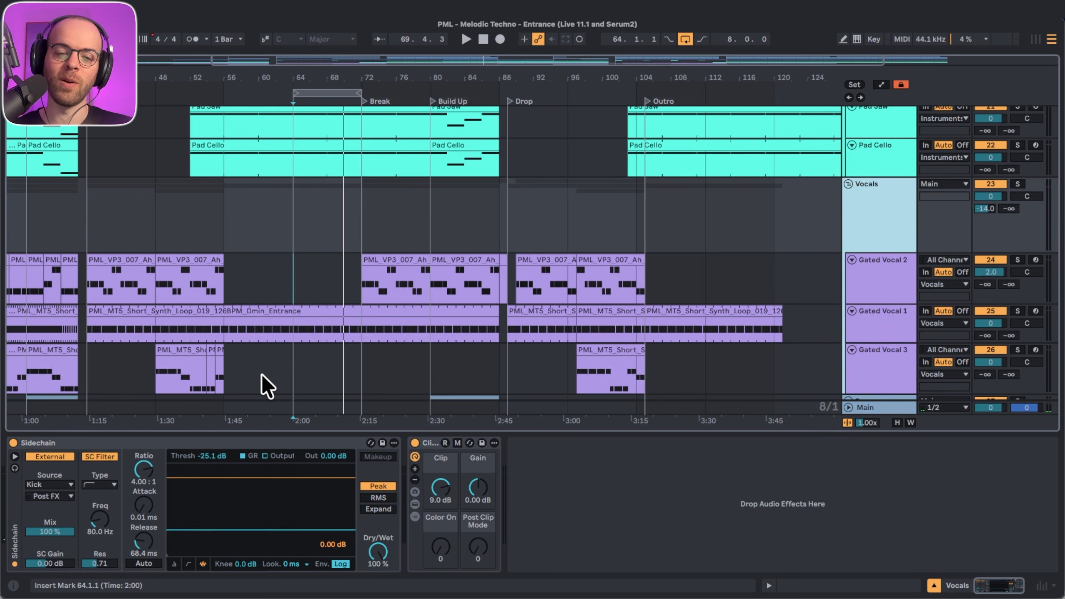
# Highlight the Gated Vocal clips at bars 97 to 105, and the Piano through Pad Cello tracks at bars 64 to 72.
pyautogui.moveTo(571, 270); pyautogui.dragTo(641, 362)
pyautogui.scroll(5, 265, 223)
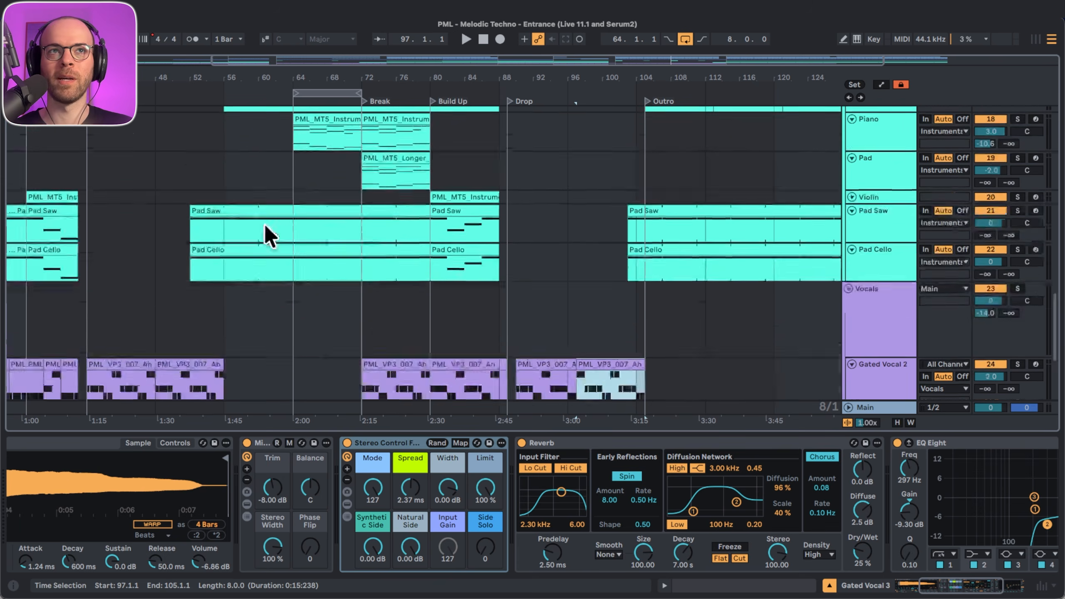
pyautogui.moveTo(291, 313); pyautogui.dragTo(357, 176)
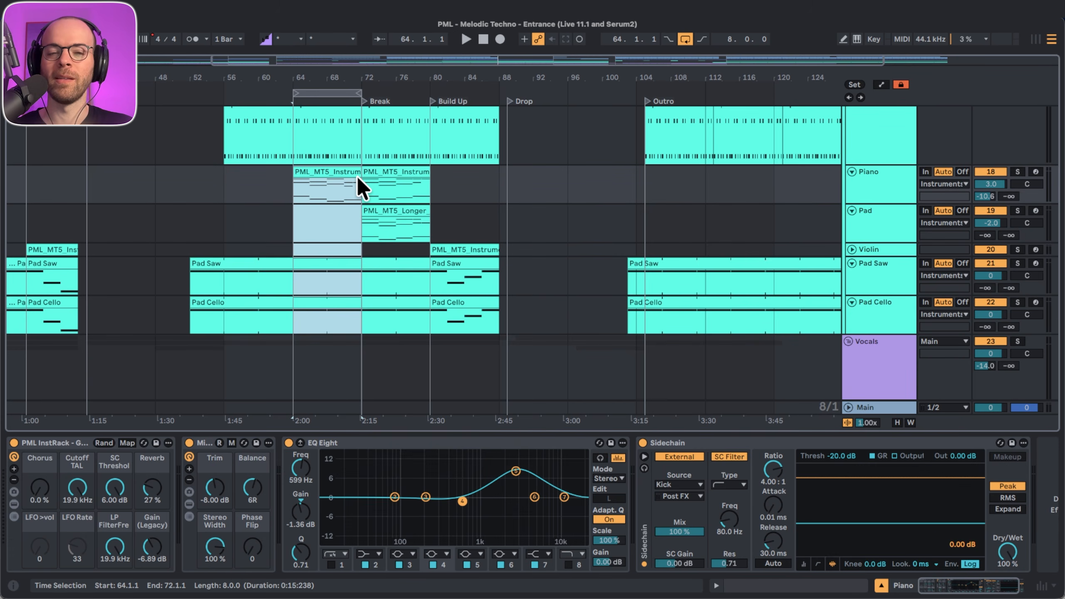
# Highlight bars 64 to 72 on the Bassline and Bass Saw, and on the Snare through Kick tracks.
pyautogui.scroll(5, 358, 176)
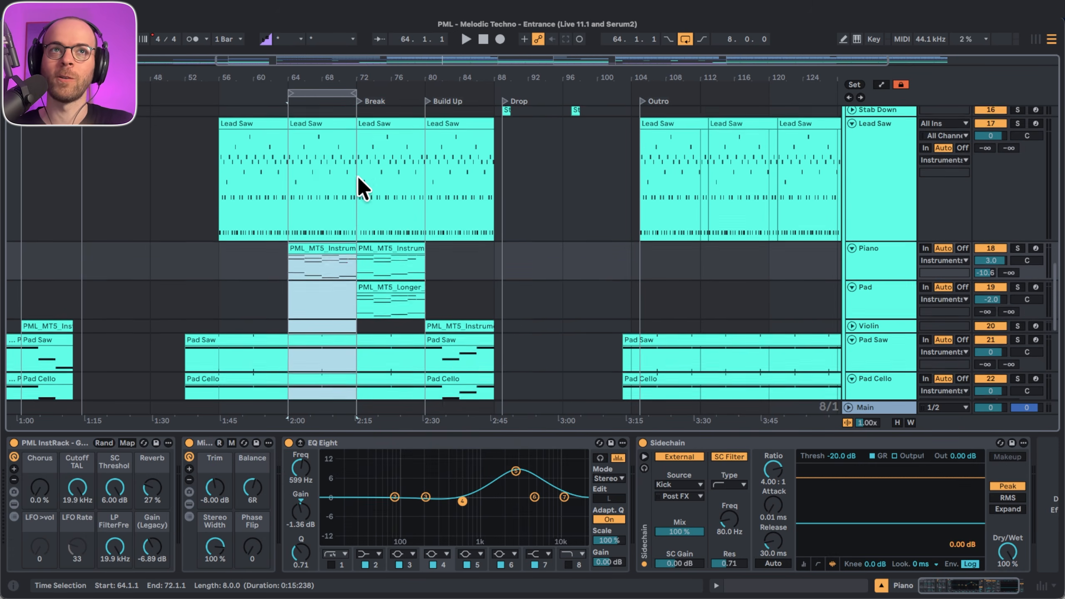
pyautogui.moveTo(353, 207); pyautogui.dragTo(349, 143)
pyautogui.scroll(5, 294, 207)
pyautogui.scroll(4, 295, 206)
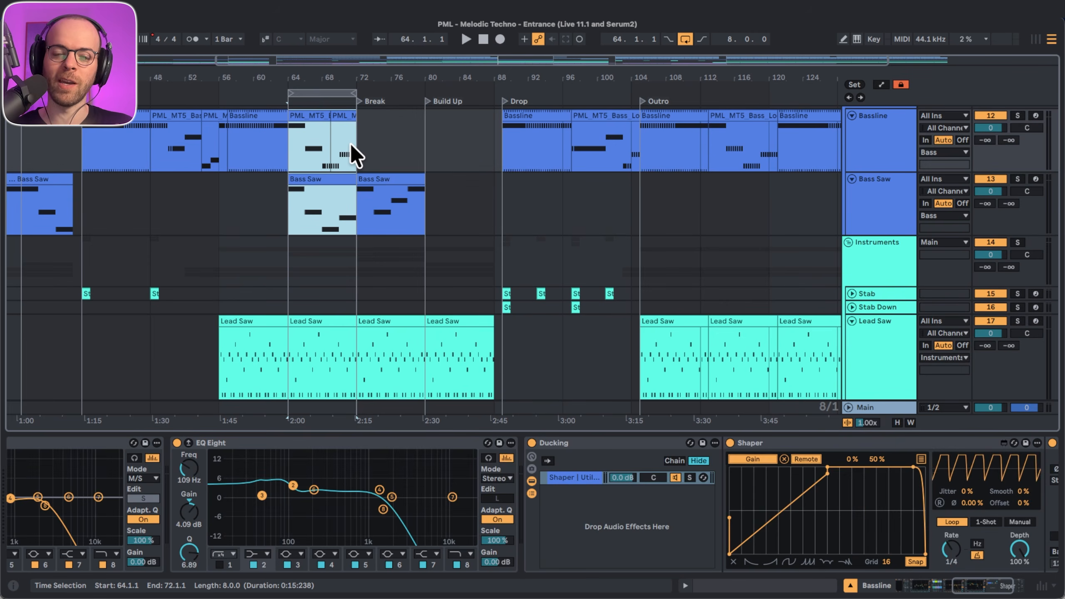
pyautogui.scroll(6, 350, 143)
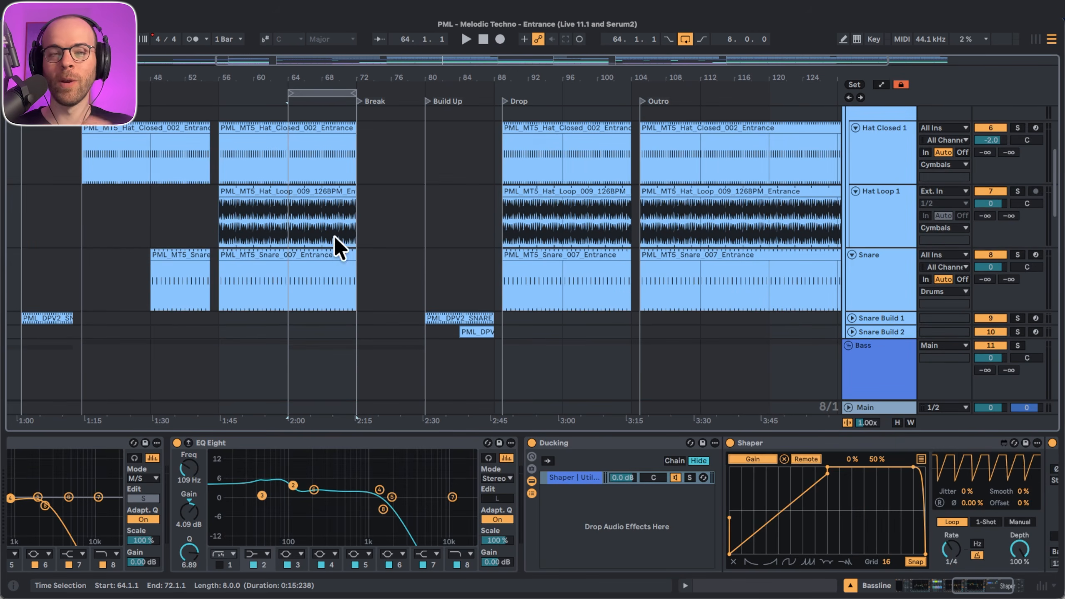
pyautogui.moveTo(357, 275); pyautogui.dragTo(287, 133)
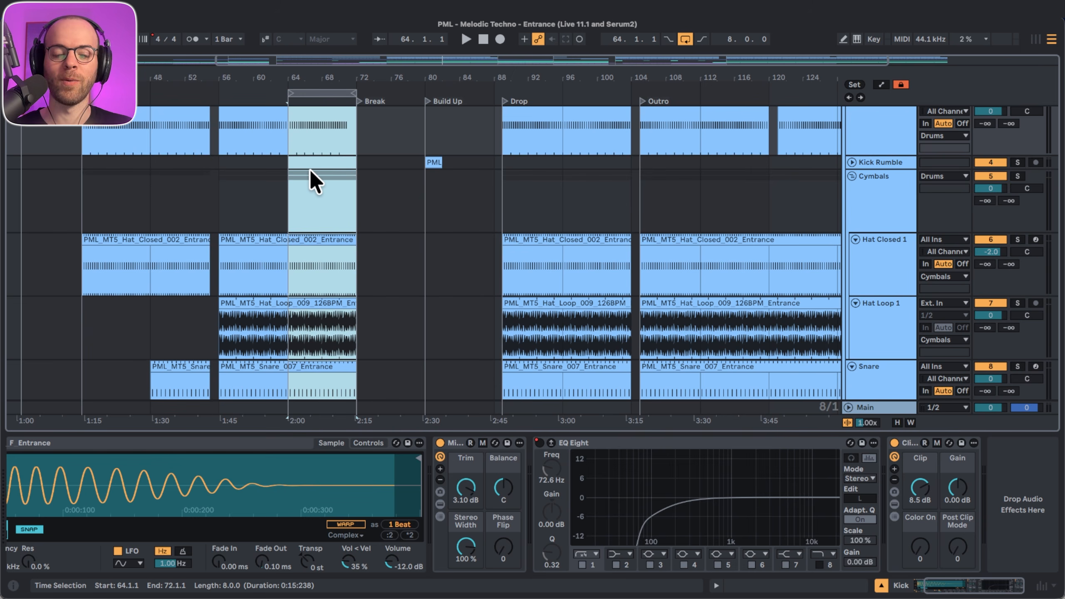